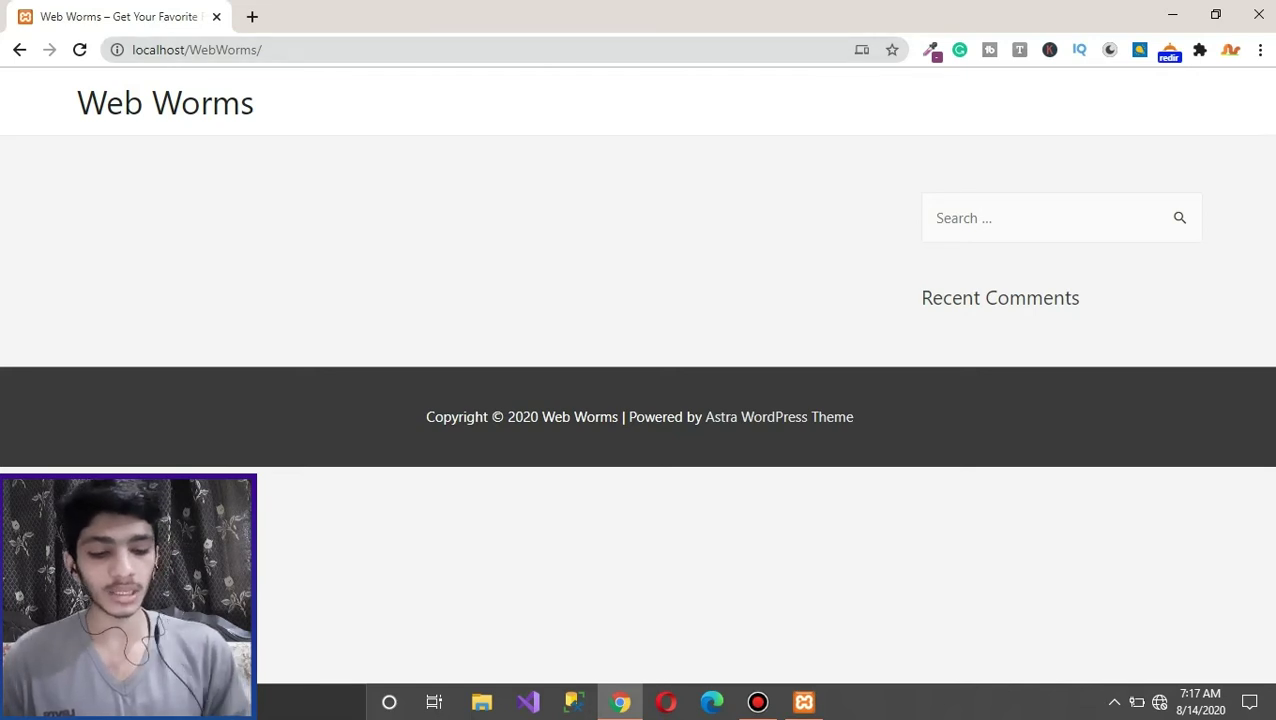
Step: Go to the site's wp-admin address and log in with the username and password
left_click(263, 49)
type("wp-admin")
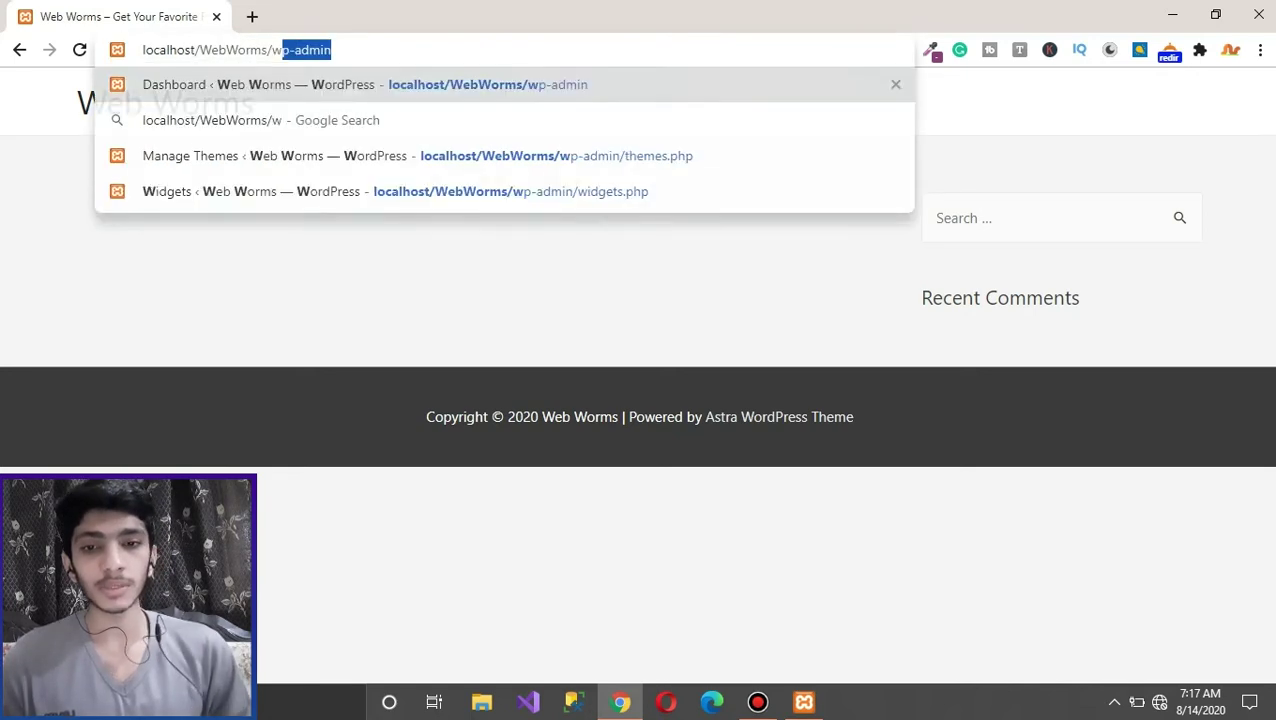
key("Return")
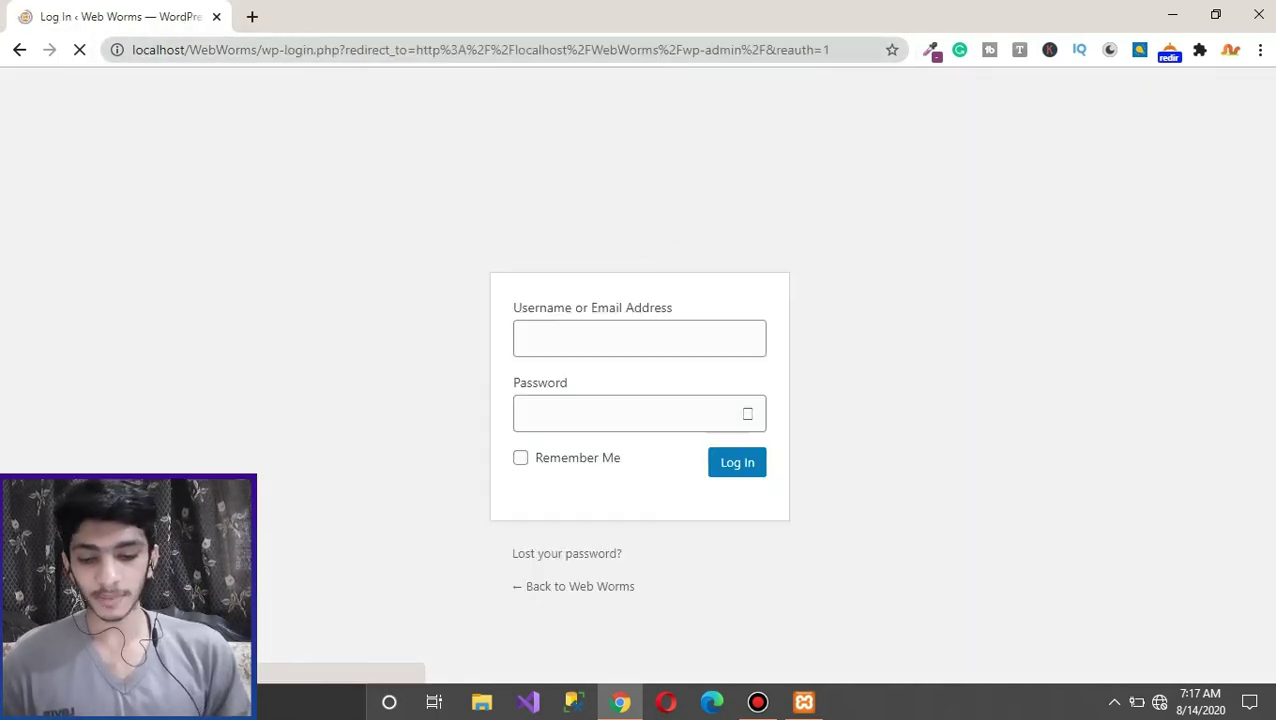
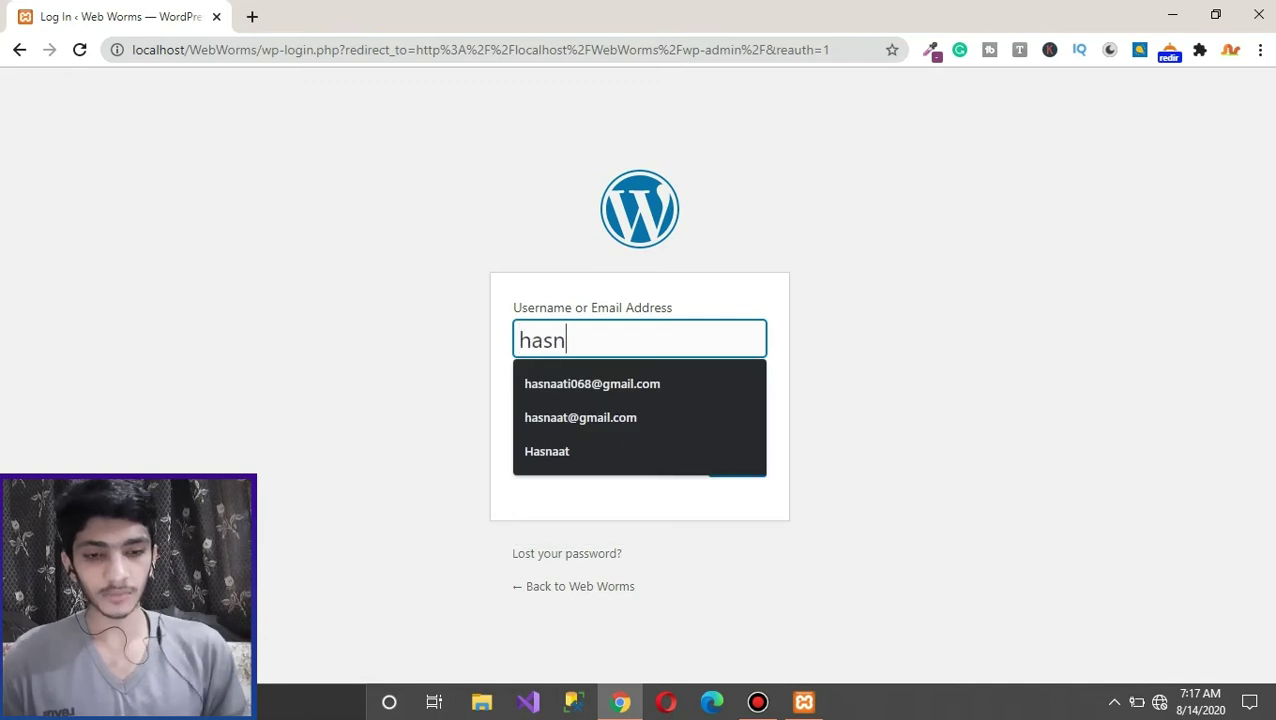
key("Tab")
type("*******************")
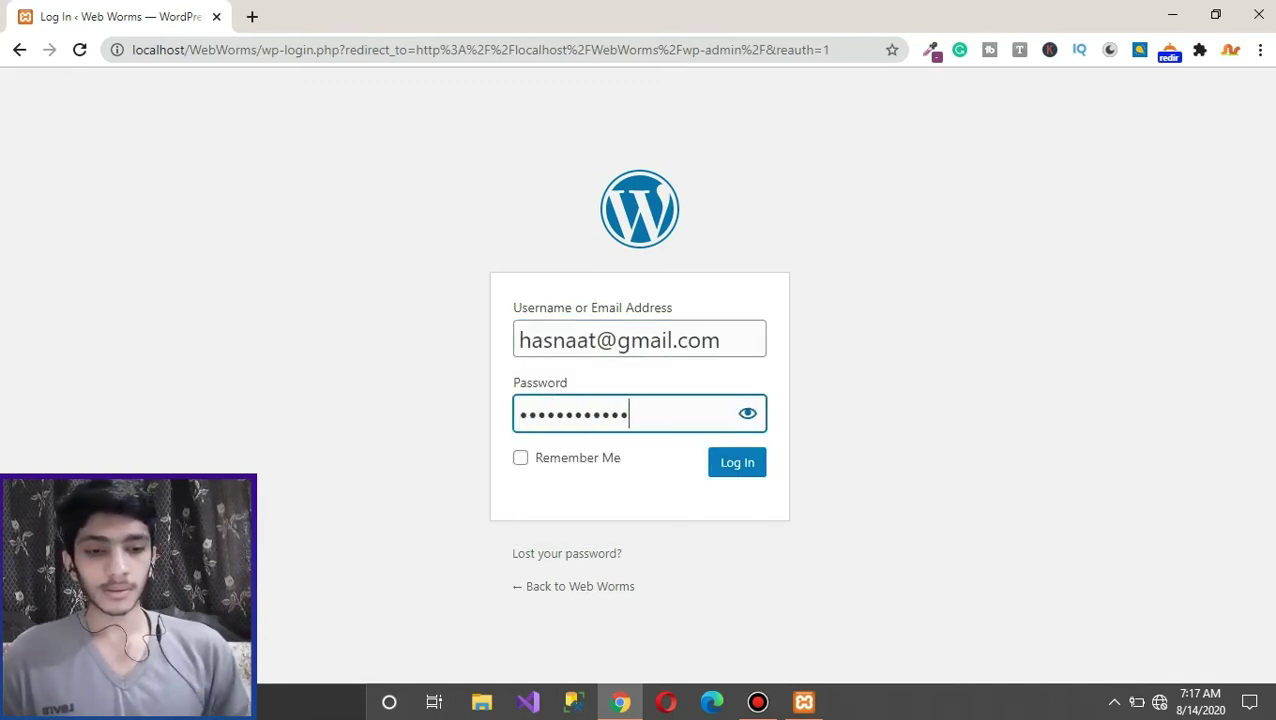
key("Return")
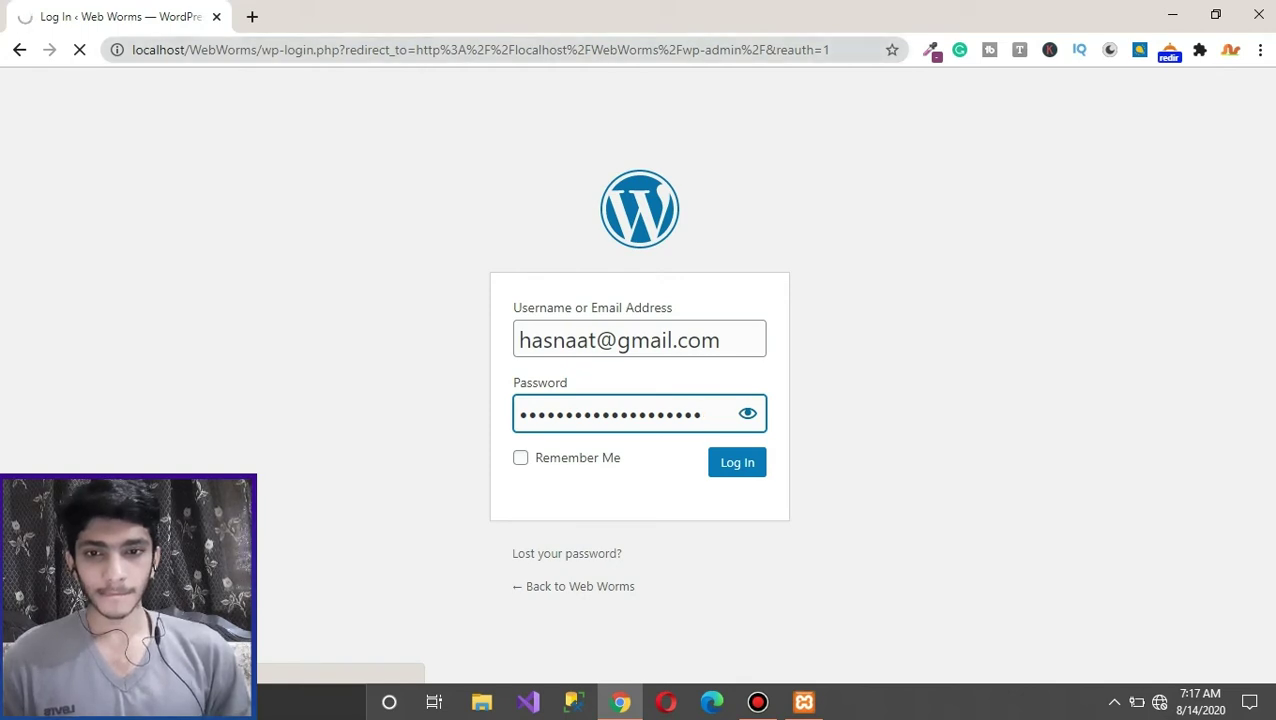
Step: Reload the admin at wp-admin in a fresh tab and close the old login tab
left_click_drag(258, 50, 132, 50)
left_click(314, 50)
left_click_drag(314, 50, 132, 50)
key("ctrl+c")
left_click(252, 16)
key("ctrl+v")
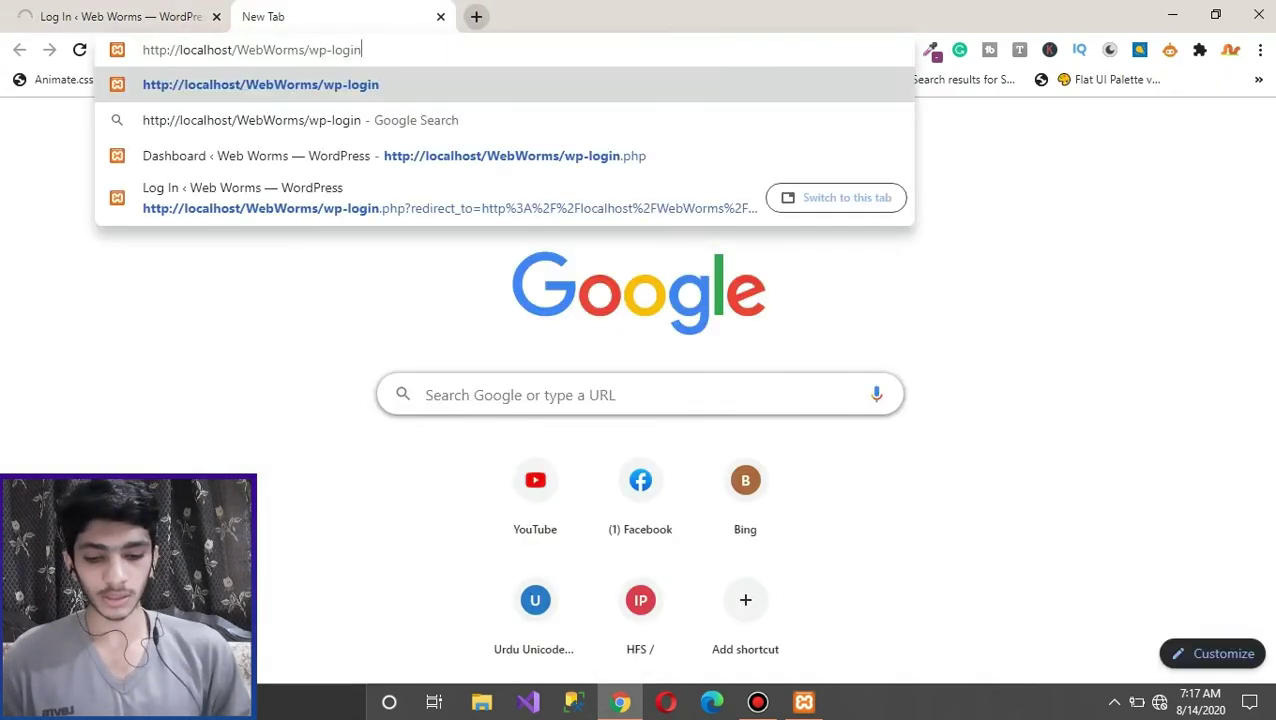
double_click(334, 50)
key("BackSpace")
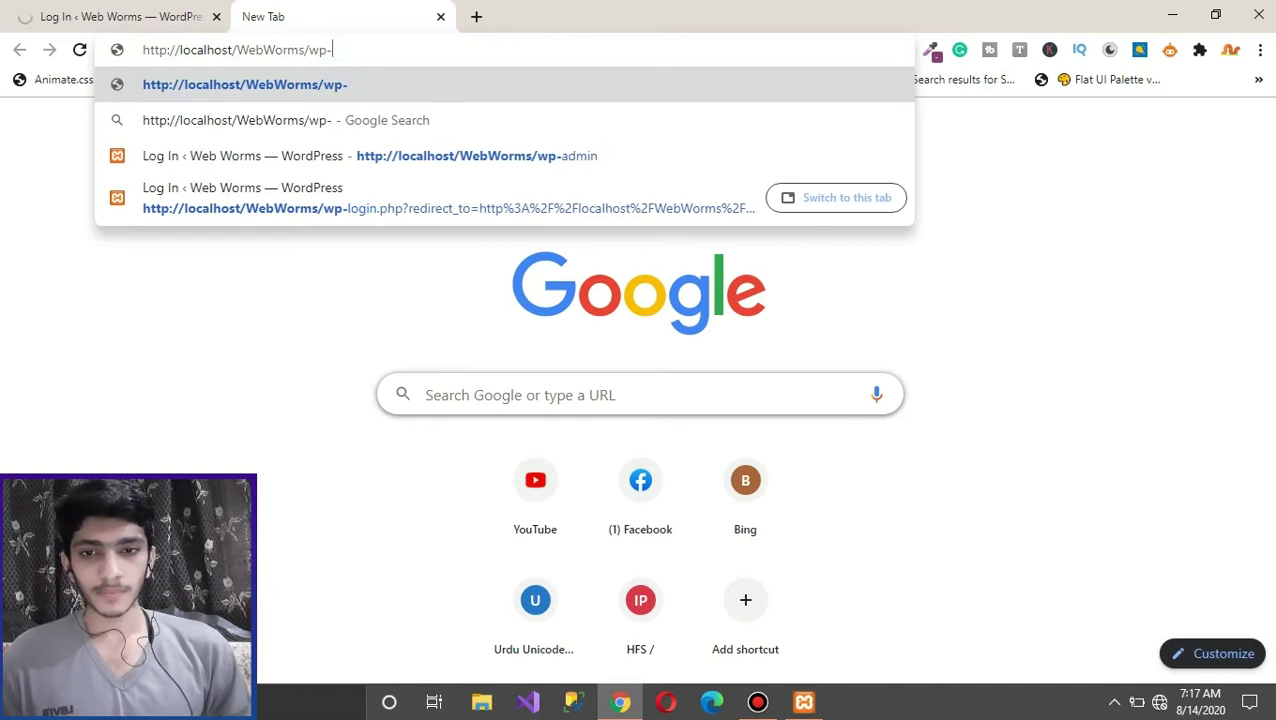
type("admin")
key("Return")
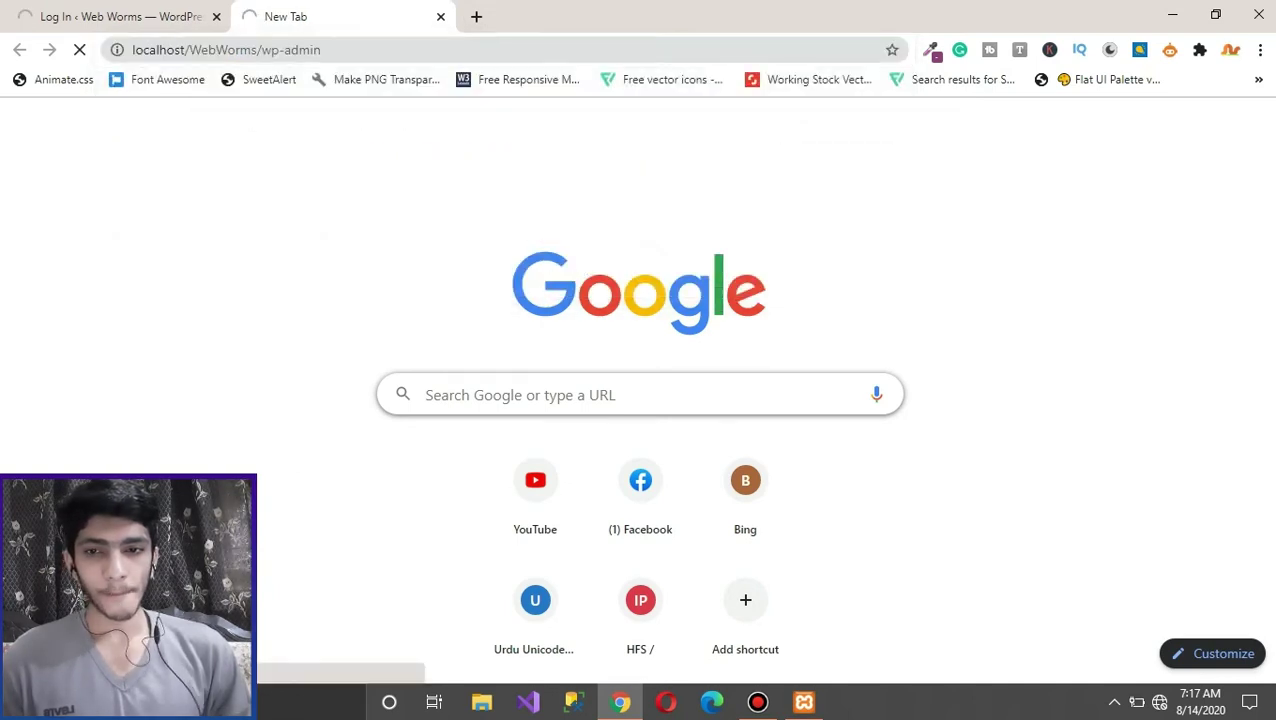
left_click(216, 16)
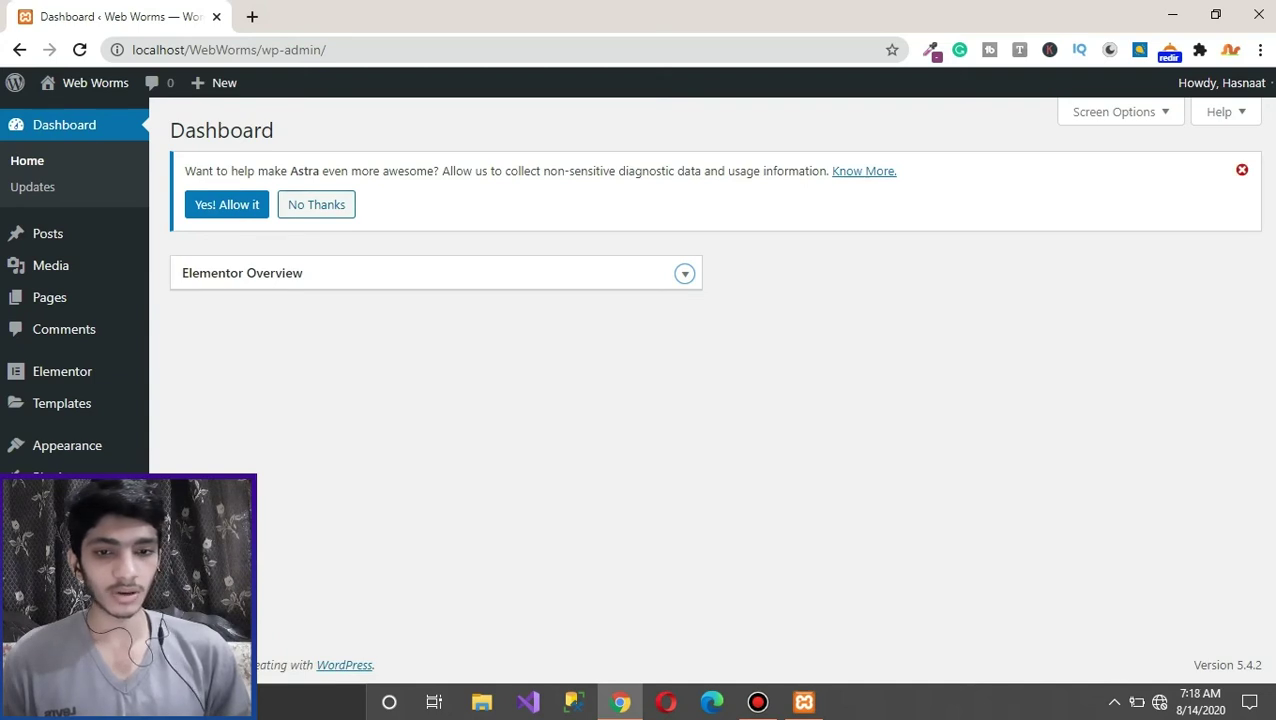
Step: Dismiss the Astra data notice and uncheck Elementor Overview in Screen Options
left_click(1241, 170)
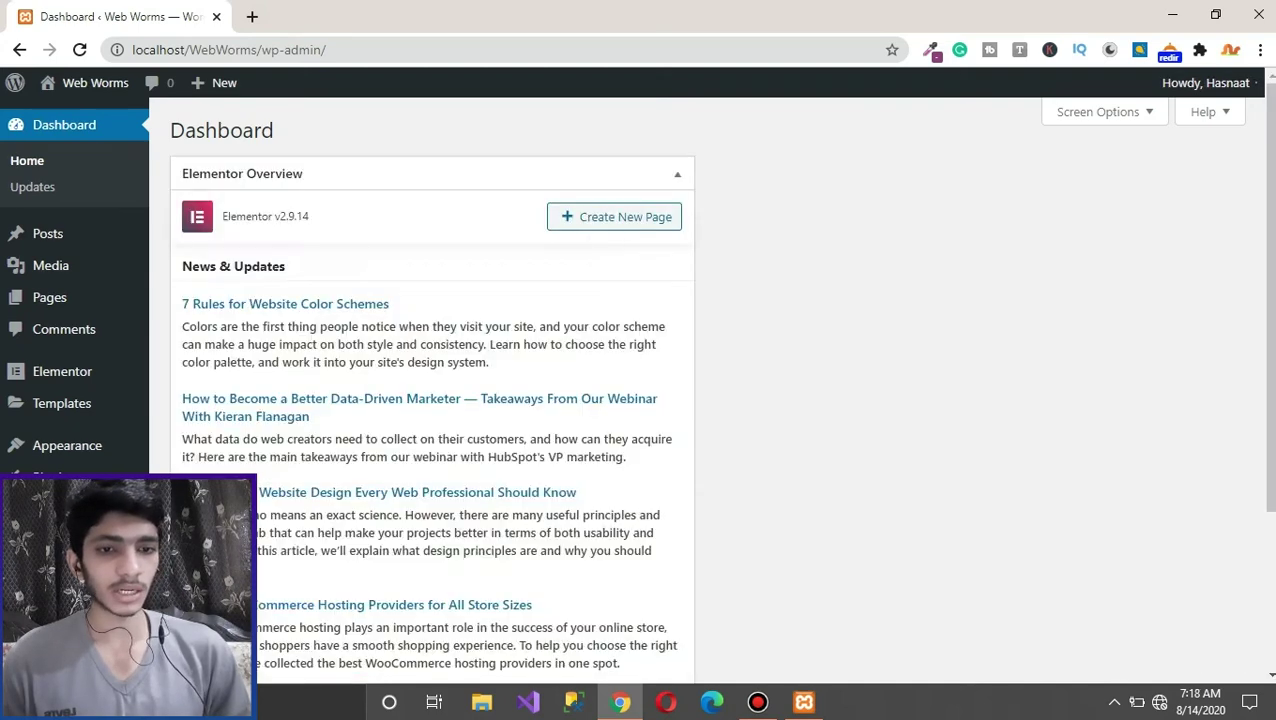
key("Return")
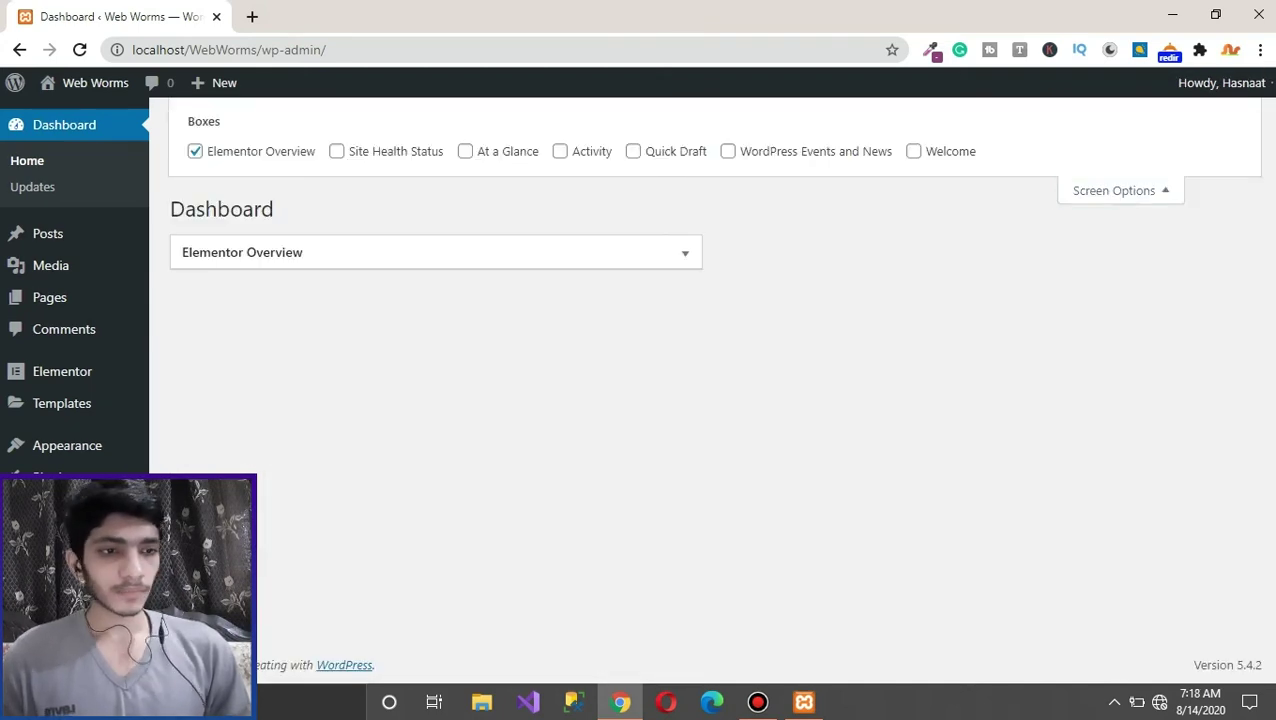
key("space")
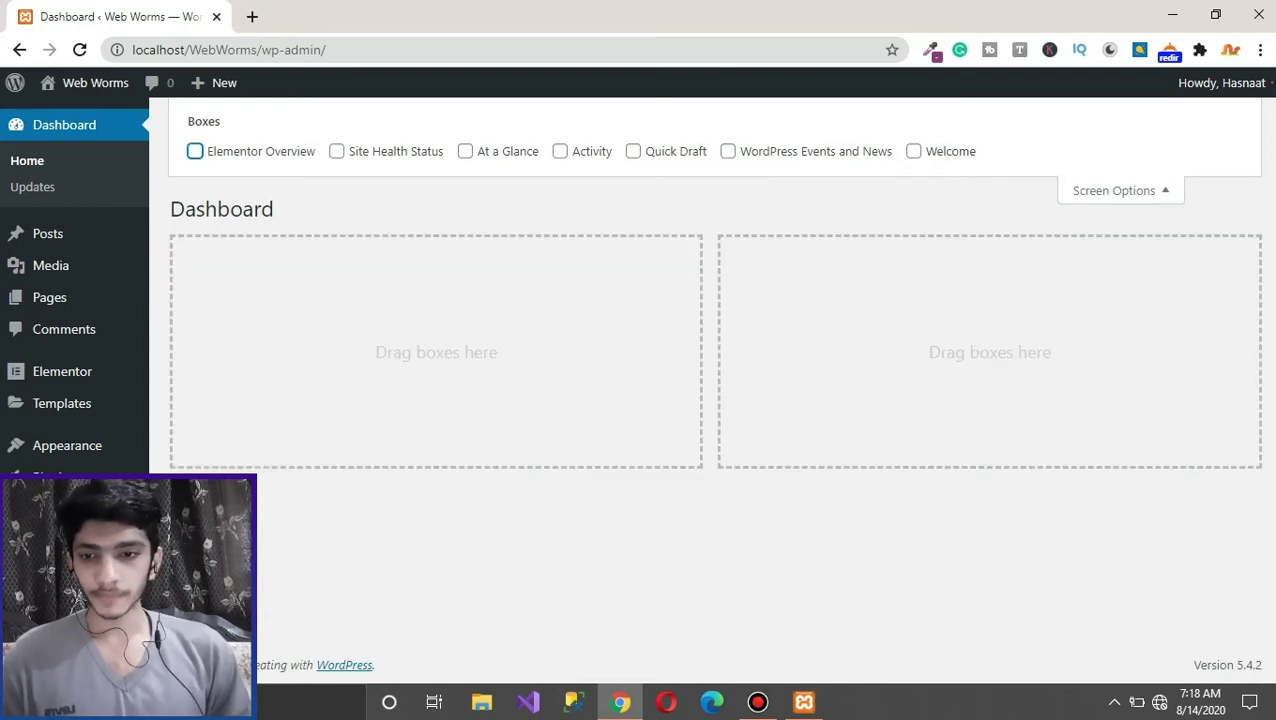
key("Return")
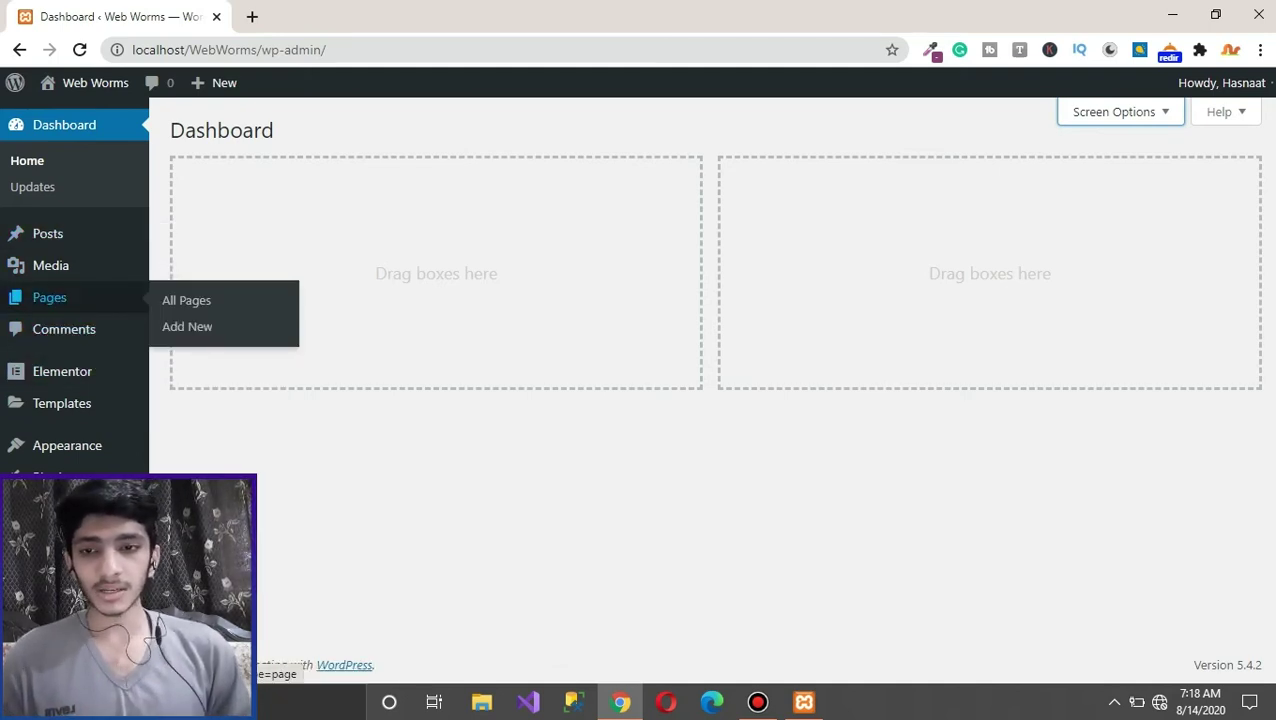
Step: Permanently delete Privacy Policy and Sample Page from the Pages trash, then add a new page
left_click(186, 300)
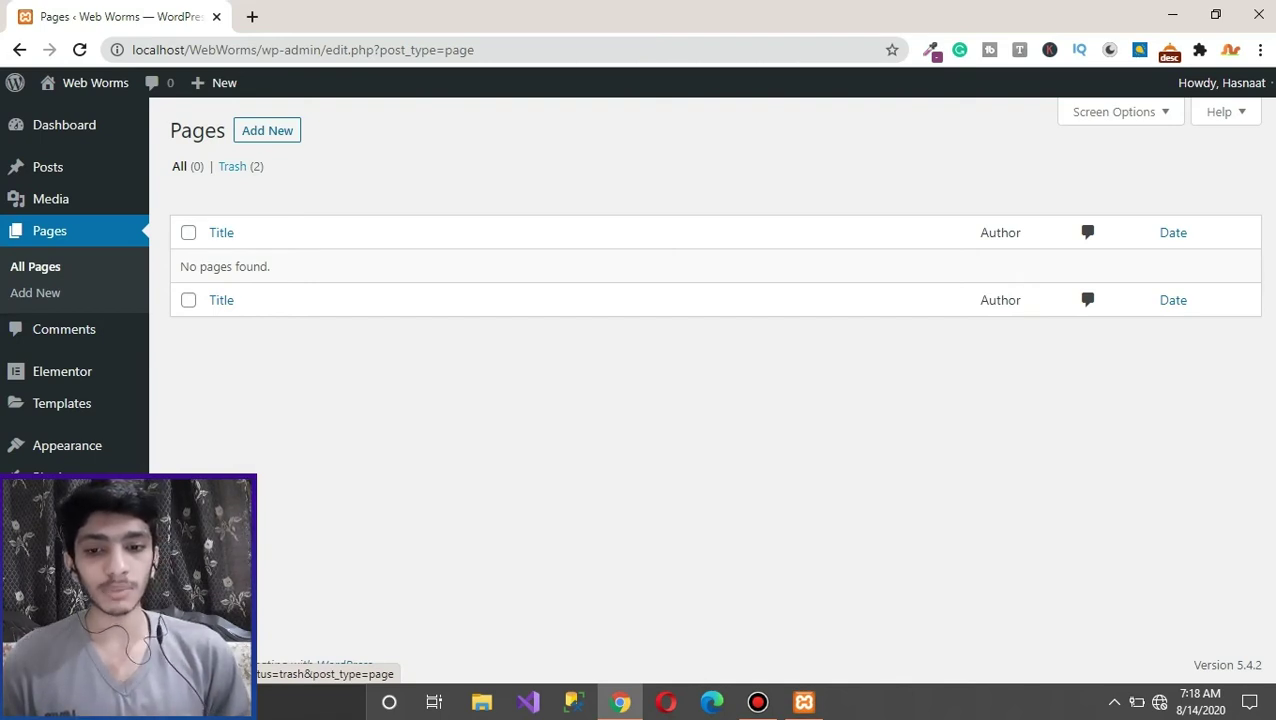
left_click(238, 166)
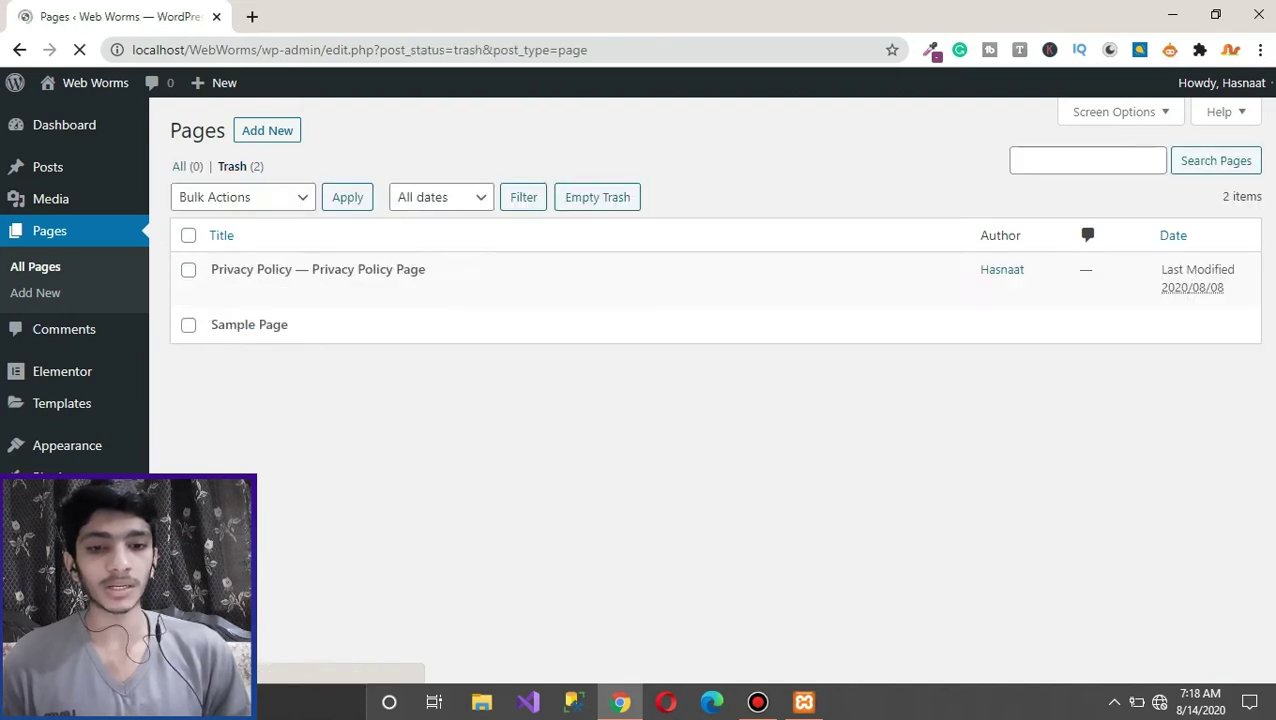
left_click(313, 292)
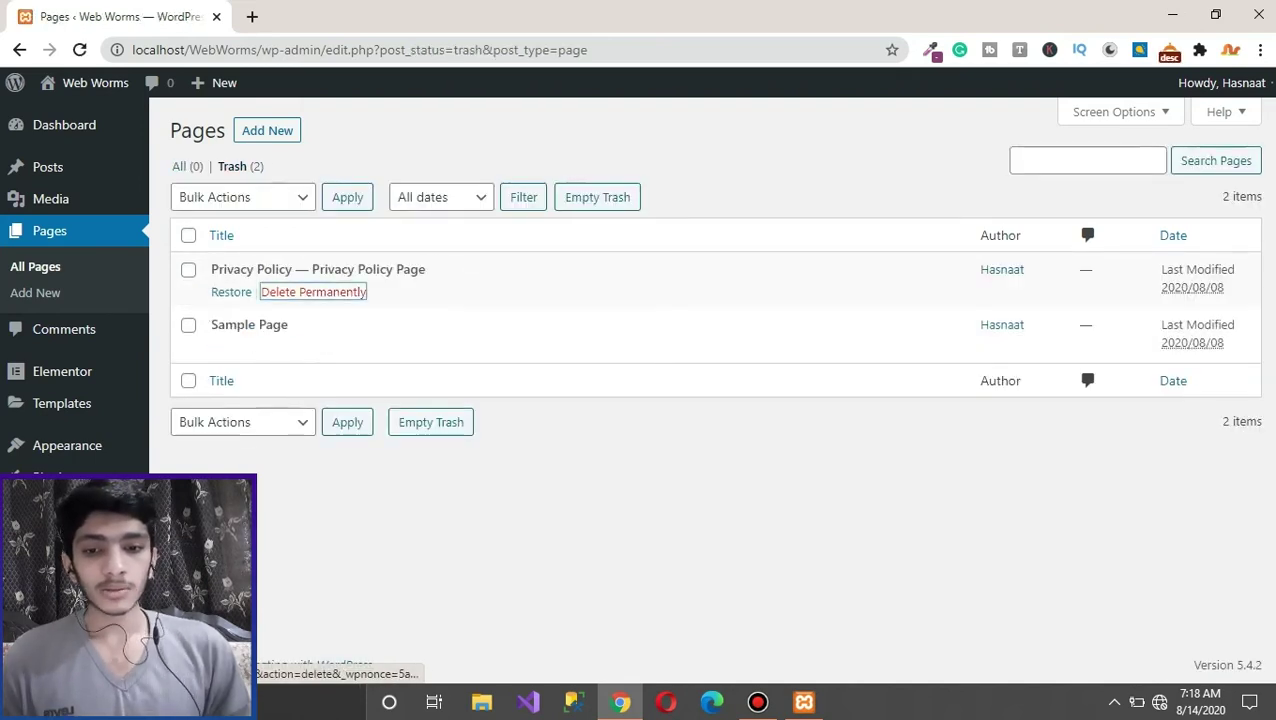
left_click(313, 348)
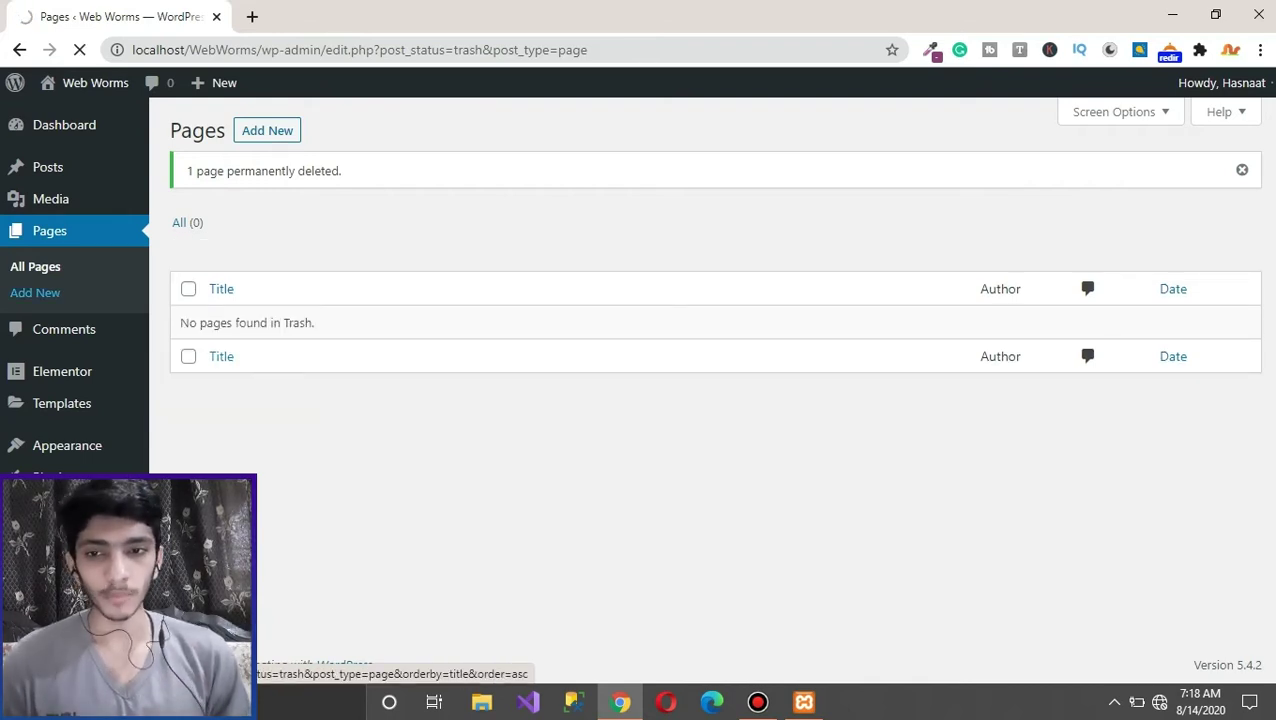
left_click(267, 130)
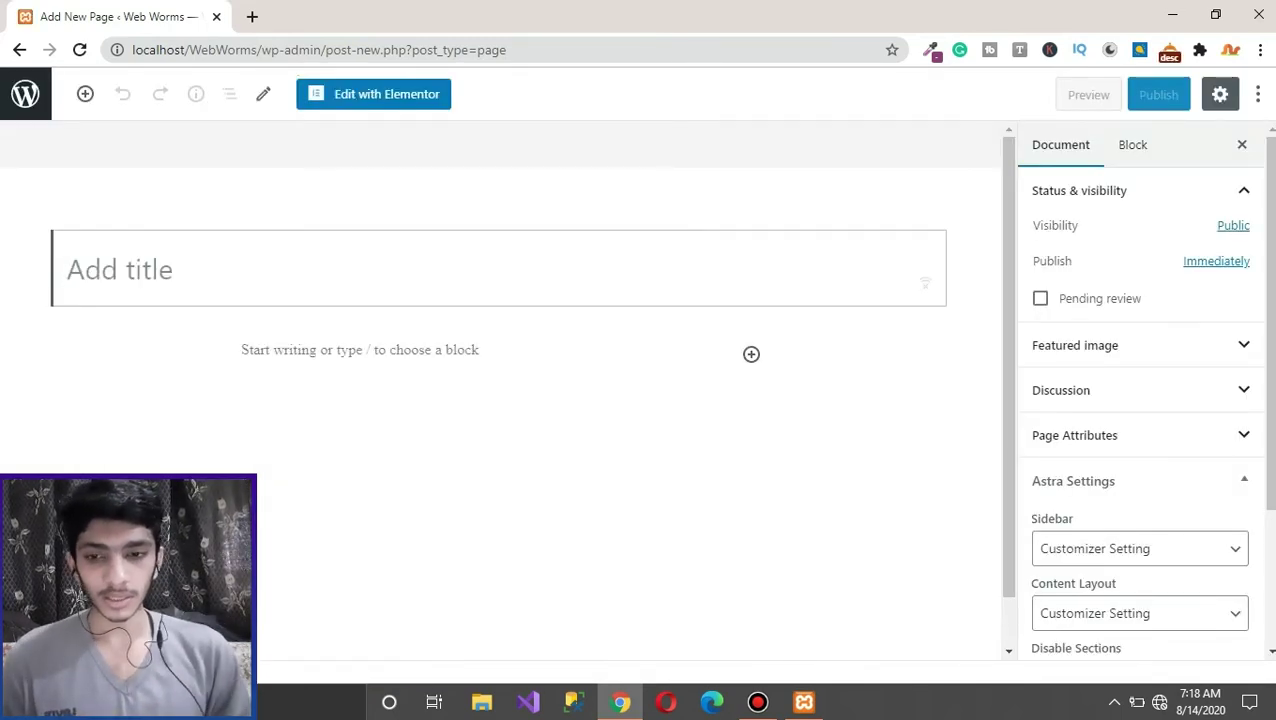
Step: Title the page 'Home' and set Astra to No Sidebar with Full Width / Contained content
type("Home")
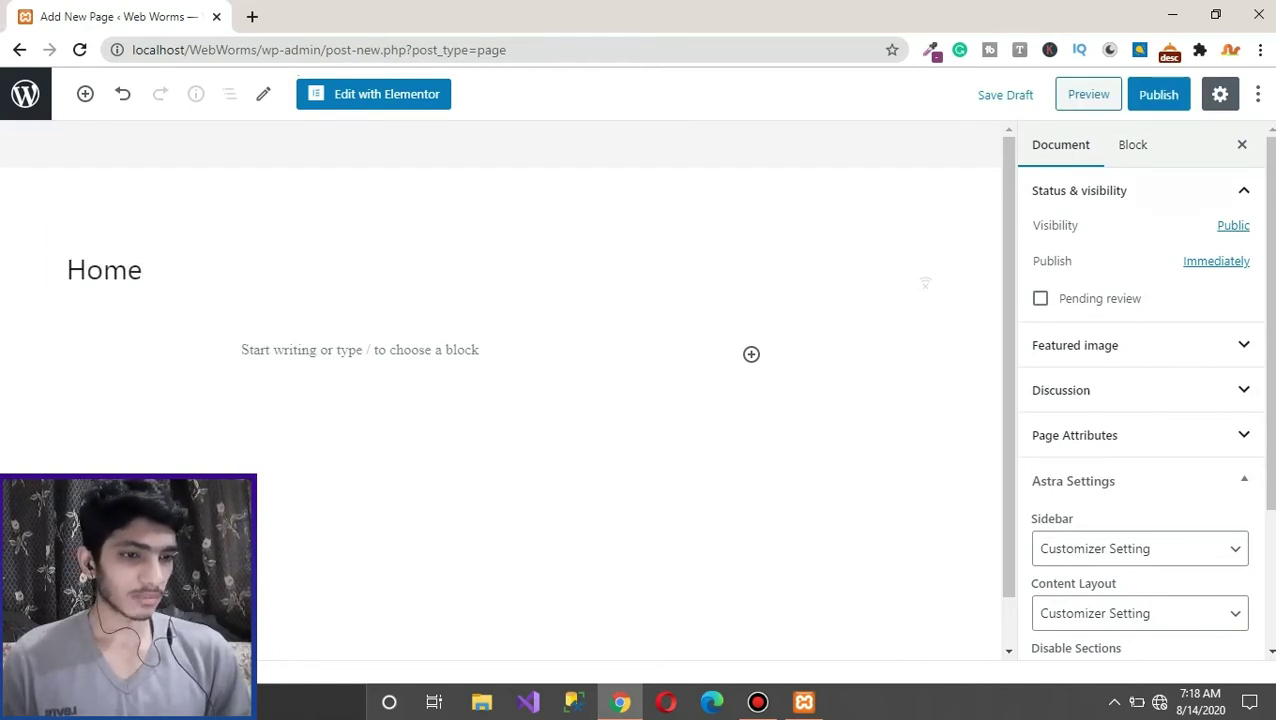
left_click(1079, 190)
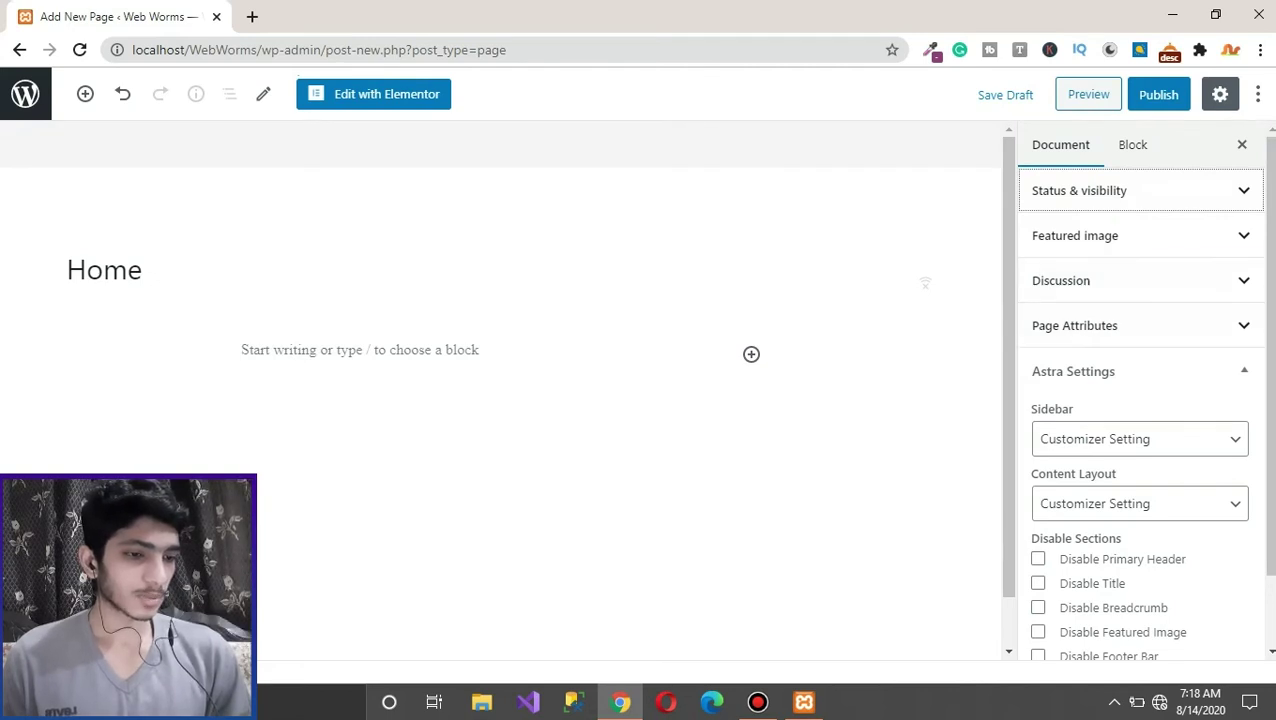
left_click(1139, 439)
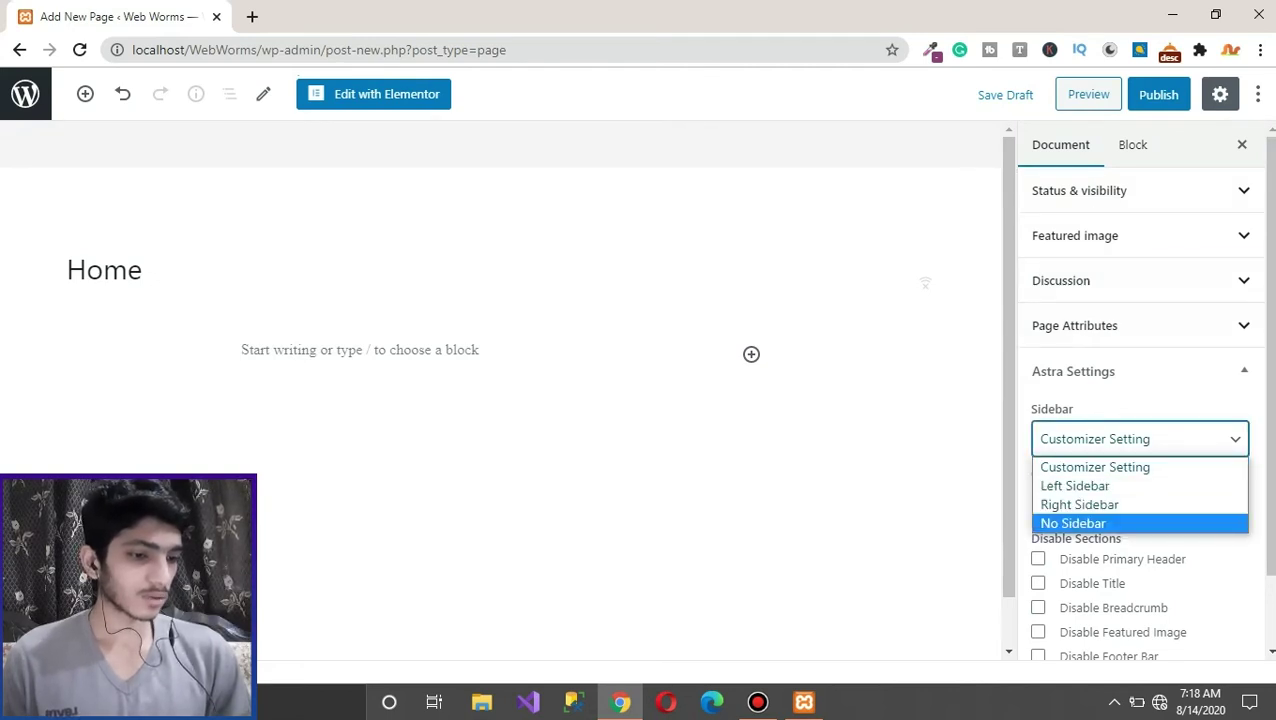
left_click(1073, 523)
left_click(1139, 503)
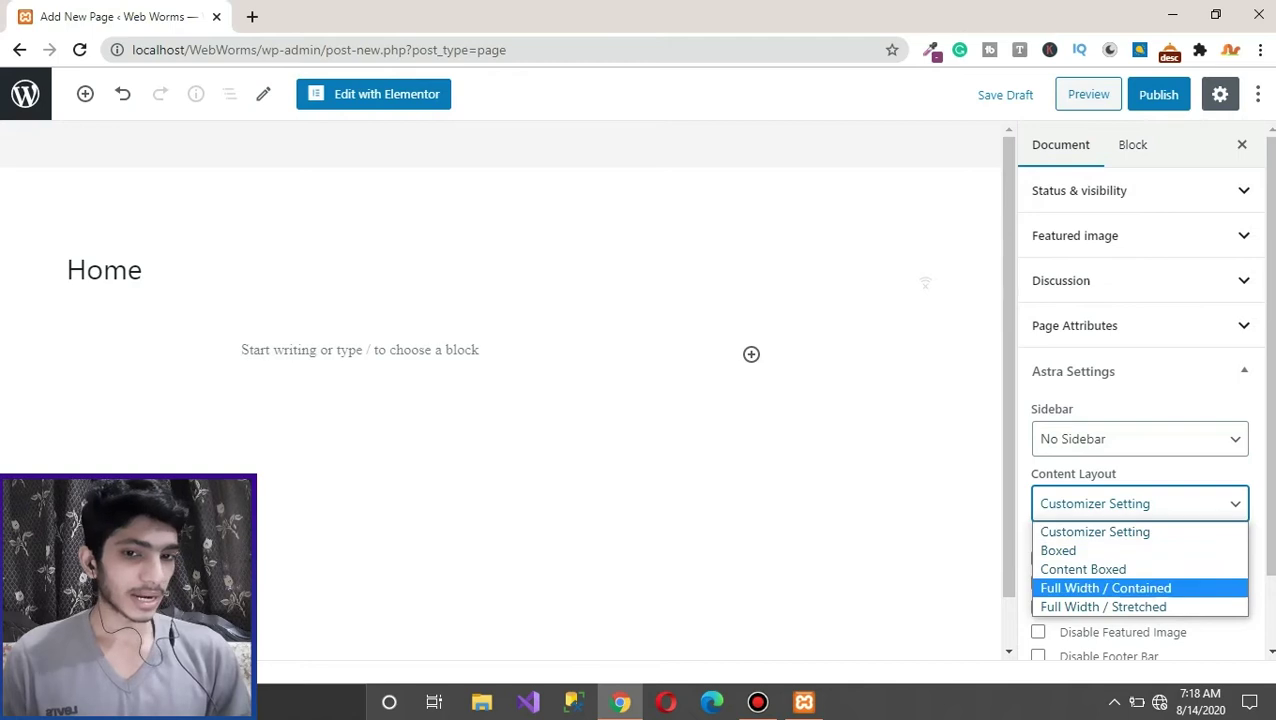
left_click(1105, 588)
scroll(1143, 390, "down", 1)
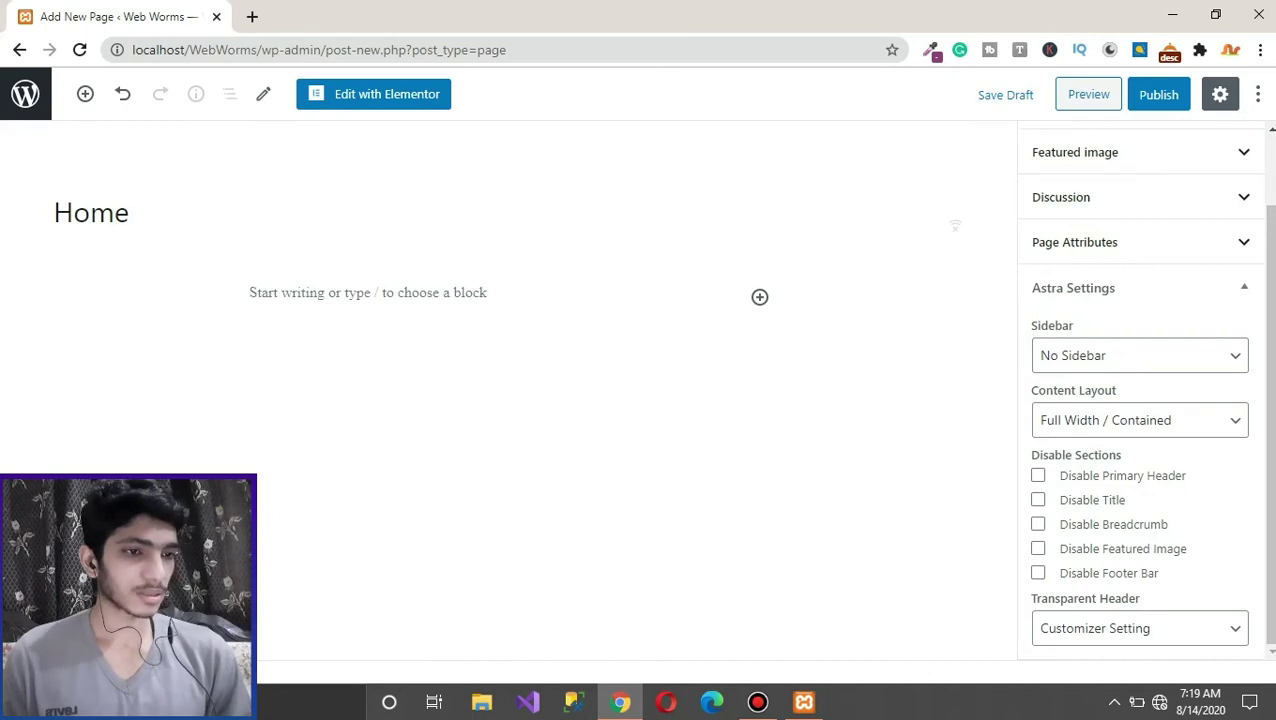
scroll(1144, 390, "up", 1)
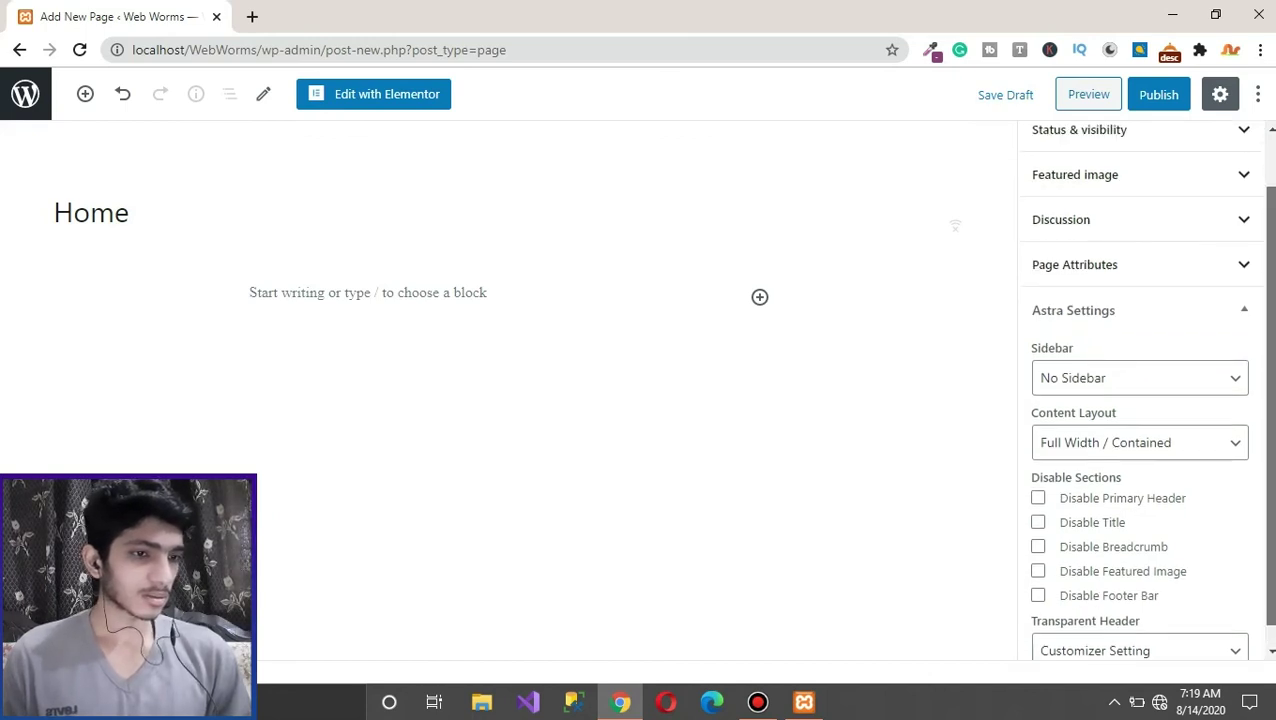
scroll(1144, 390, "up", 1)
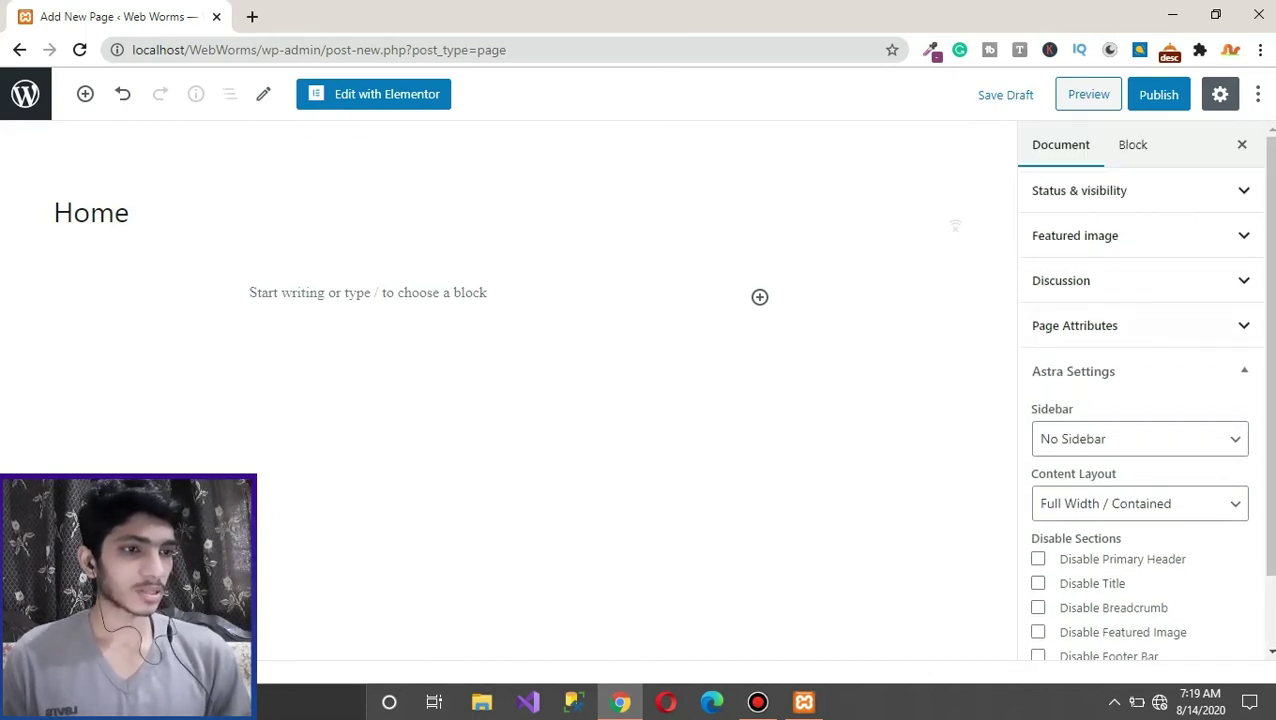
Step: Toggle the Status & visibility panel and open then close the editor Preferences
left_click(1079, 190)
left_click(1079, 190)
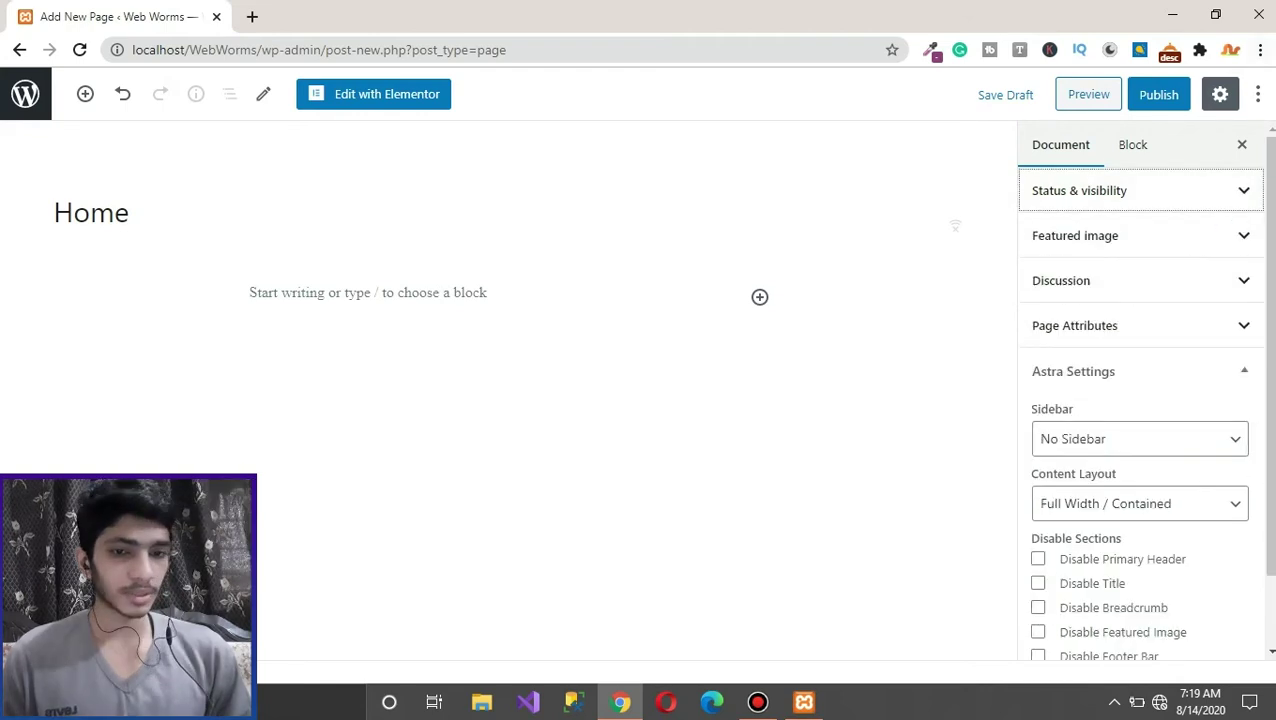
left_click(1257, 94)
left_click(1089, 642)
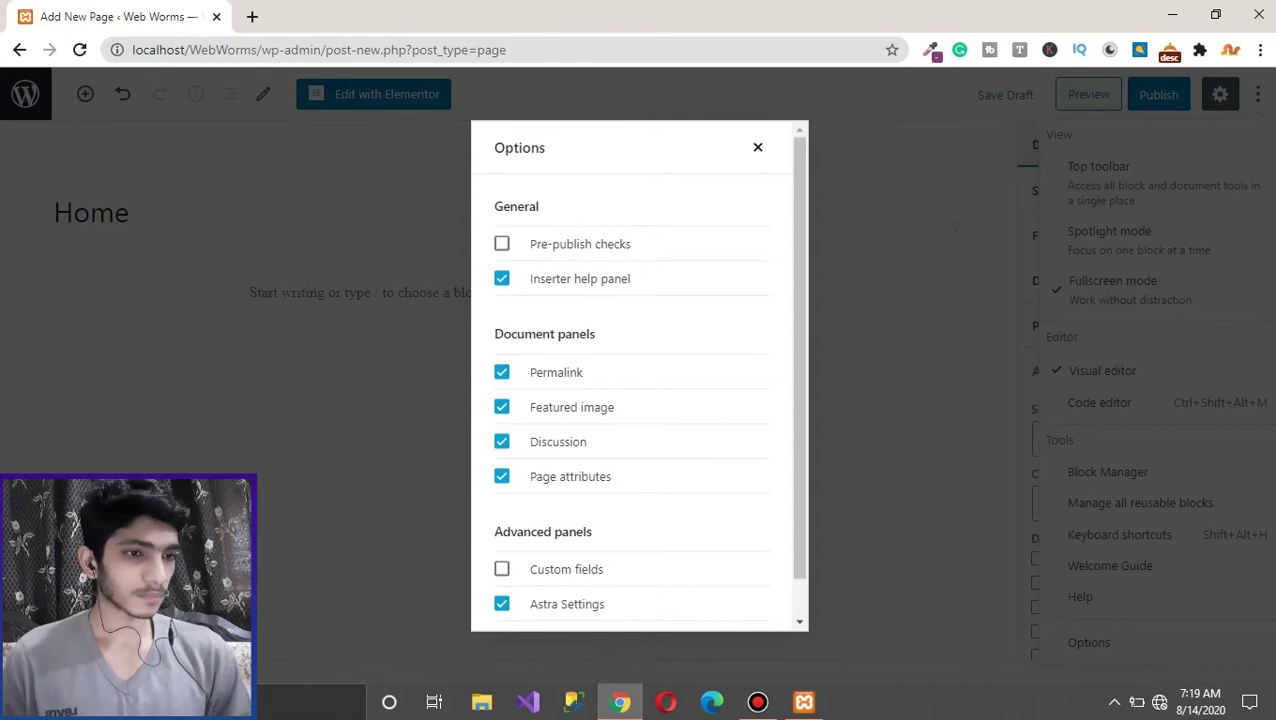
left_click(757, 147)
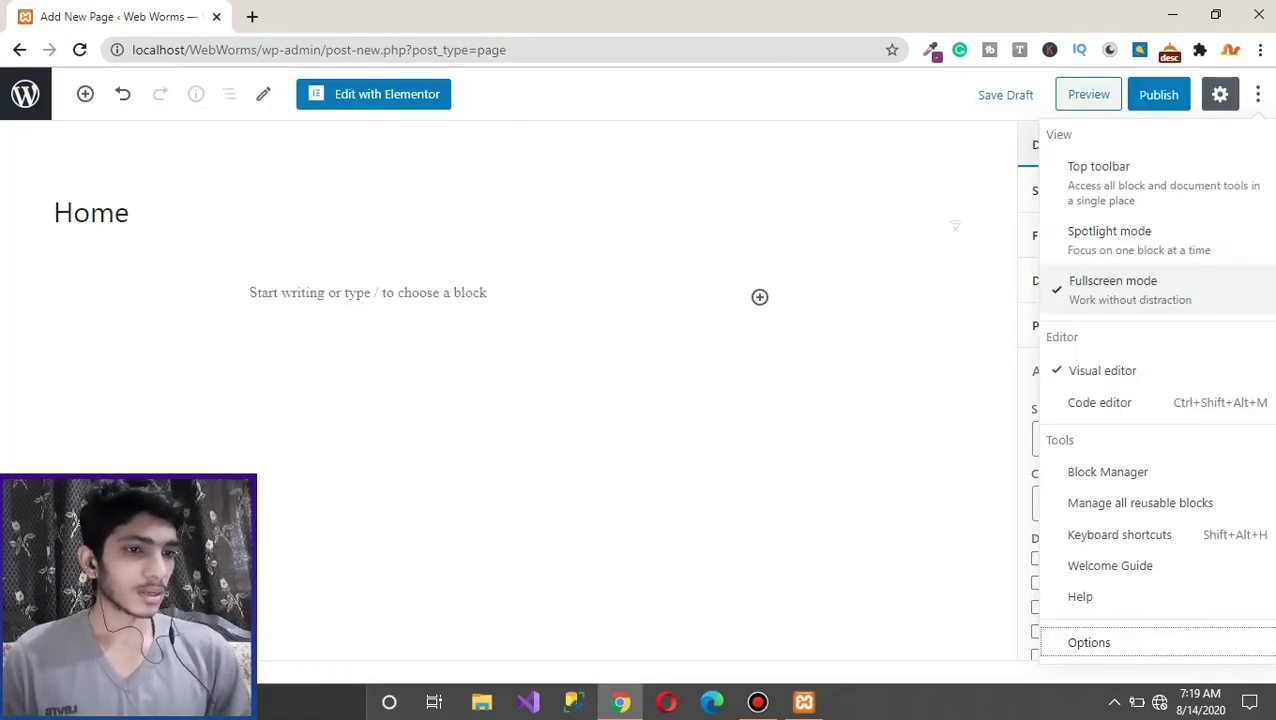
key("Escape")
Step: Open and close the Post Visibility popover, collapse Status & visibility, and expand Featured image
left_click(1079, 190)
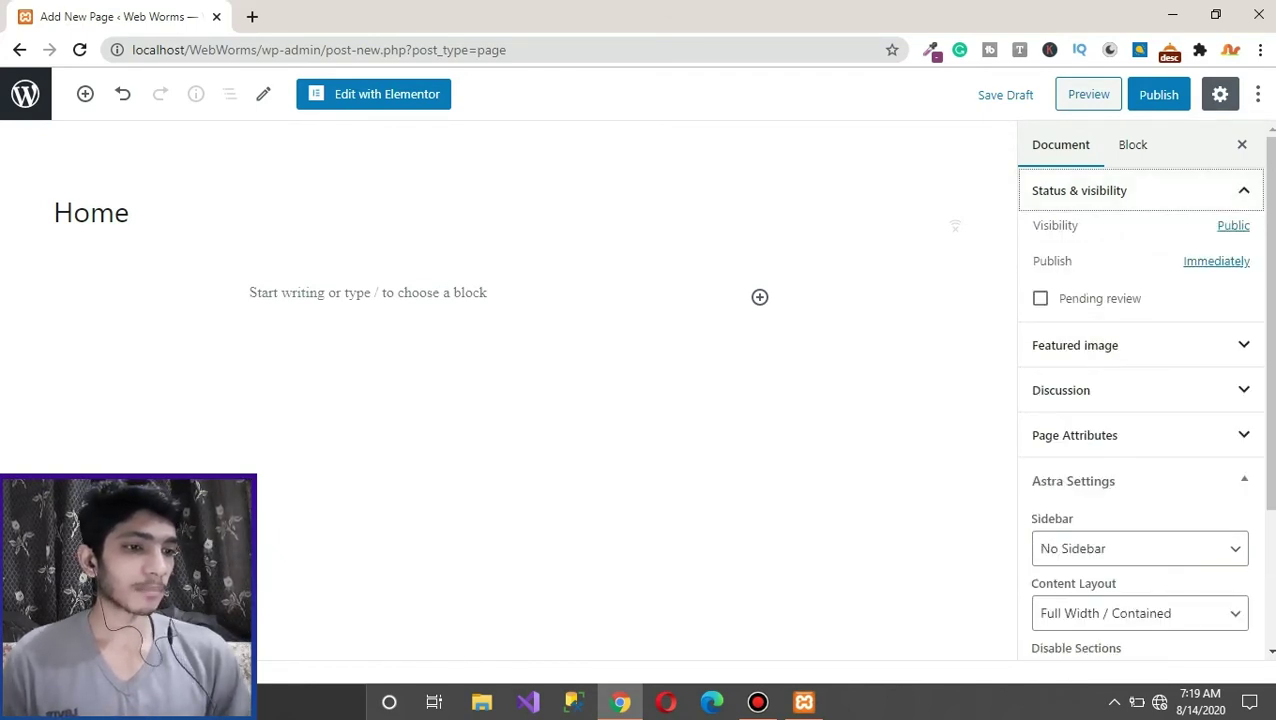
key("Tab")
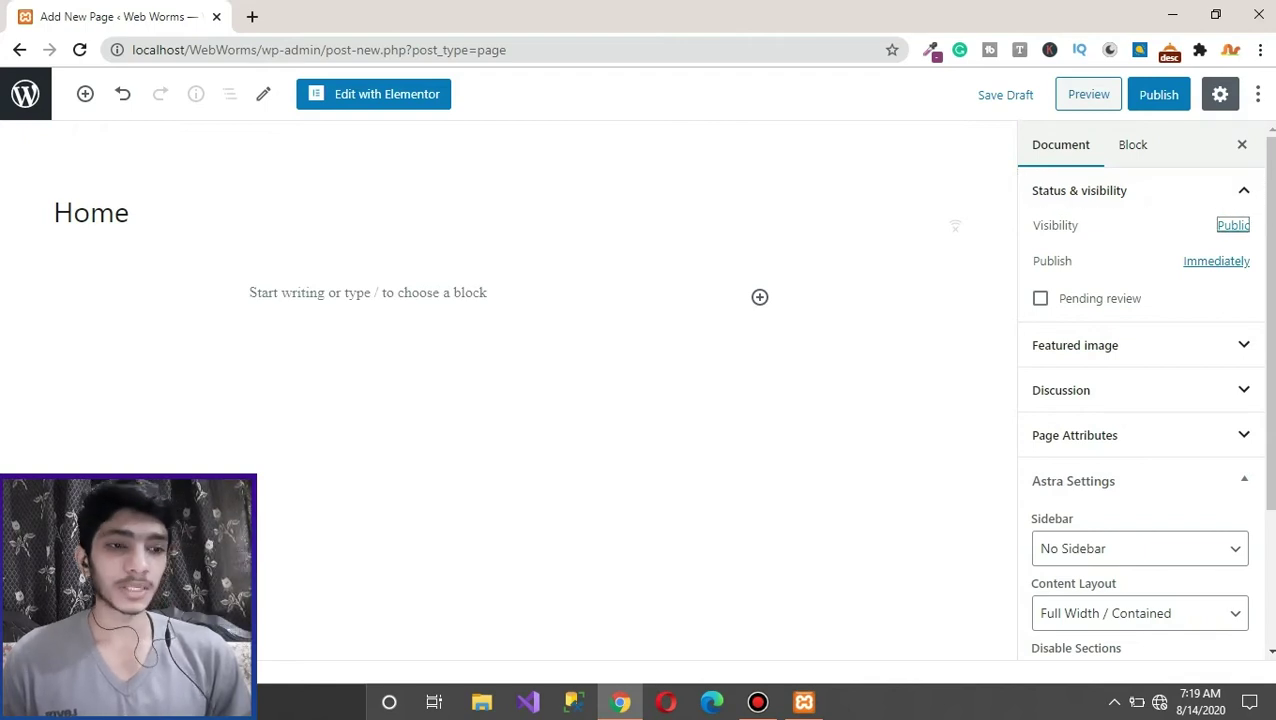
key("Return")
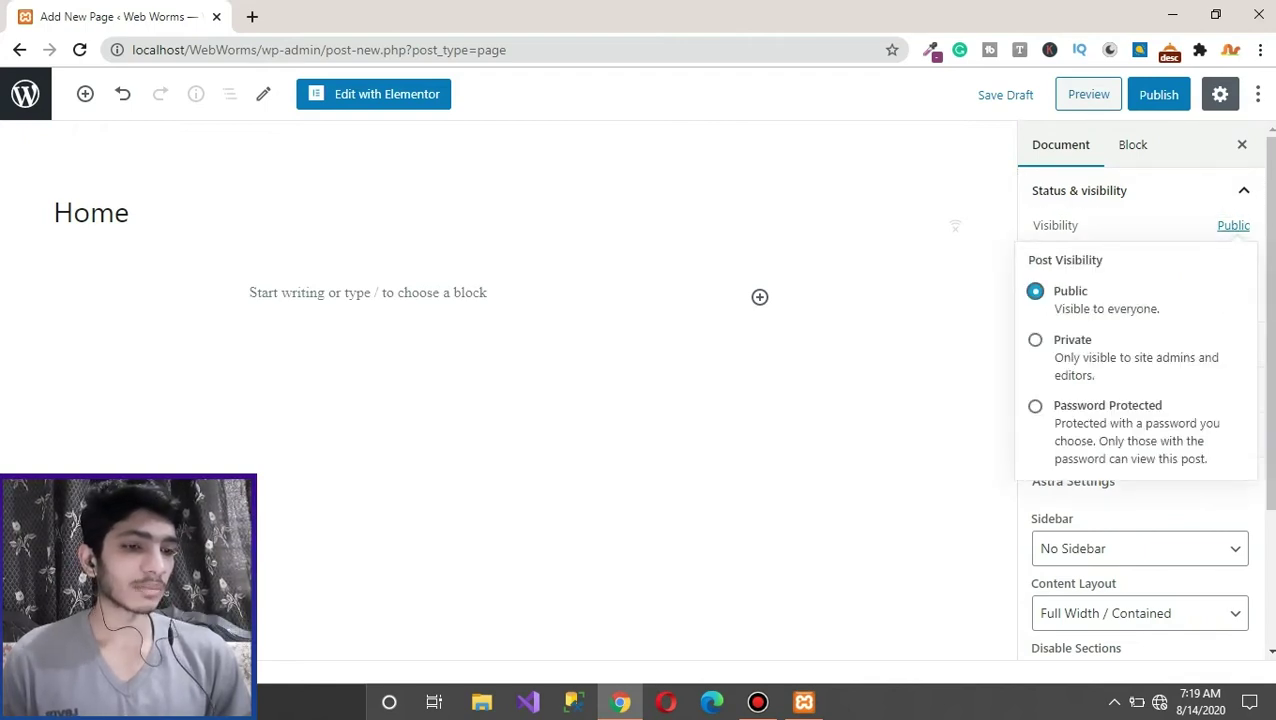
key("Escape")
key("shift+Tab")
key("Return")
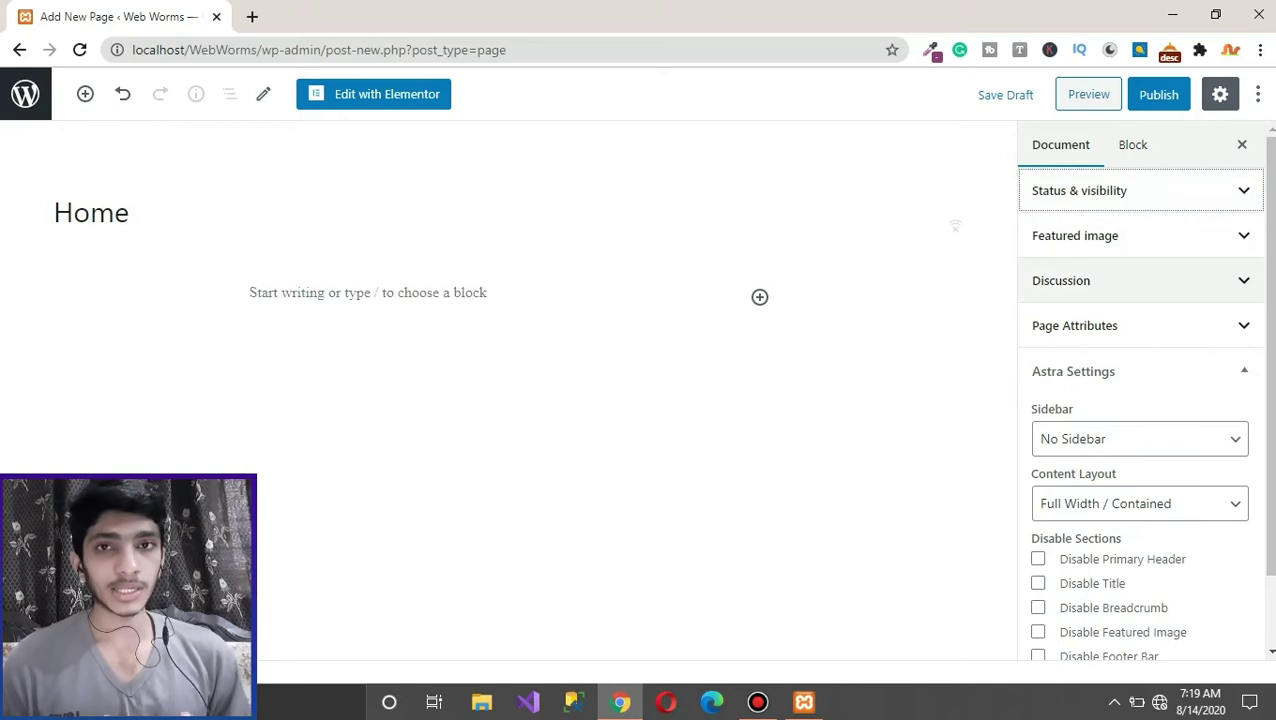
key("Tab")
key("Return")
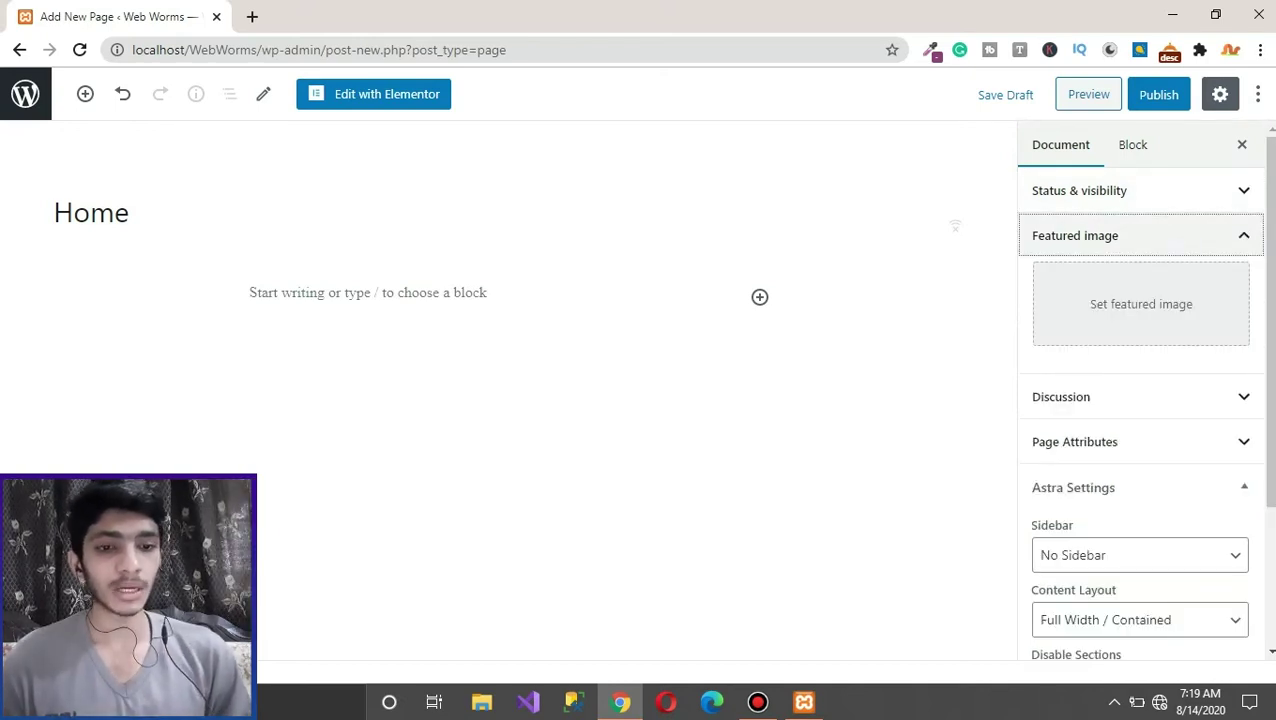
key("Tab")
key("Return")
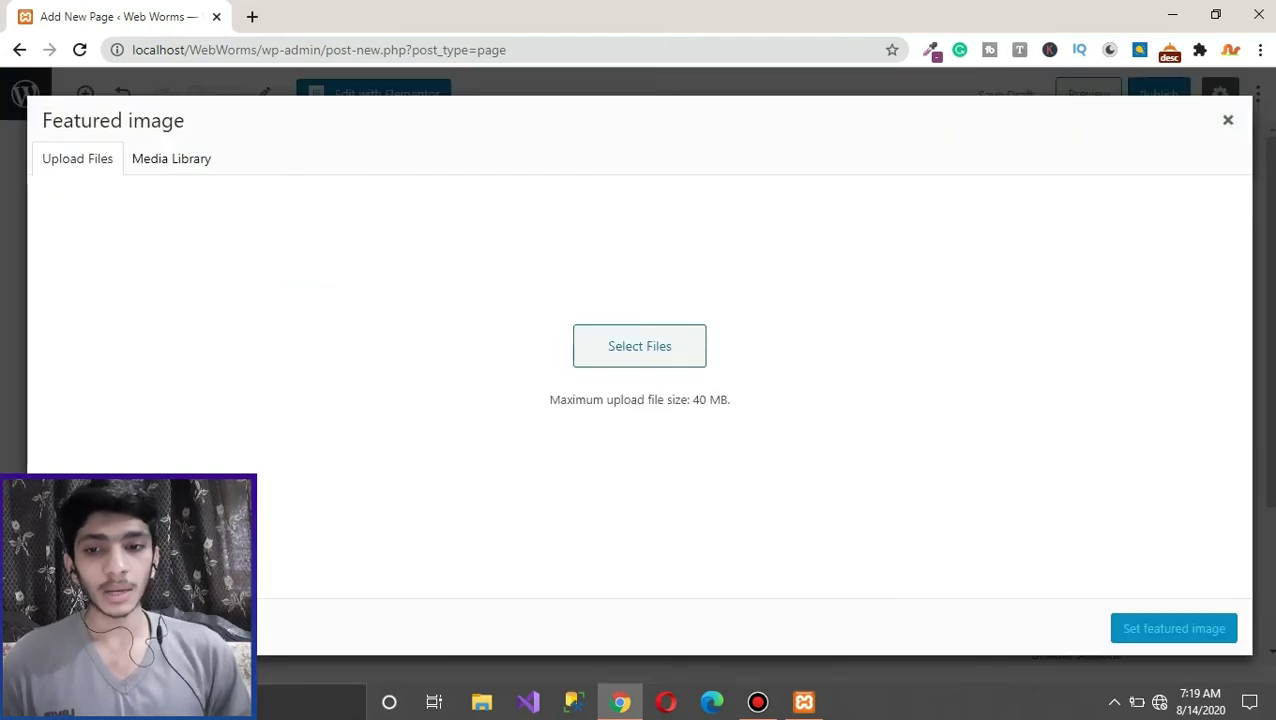
key("Right")
key("Left")
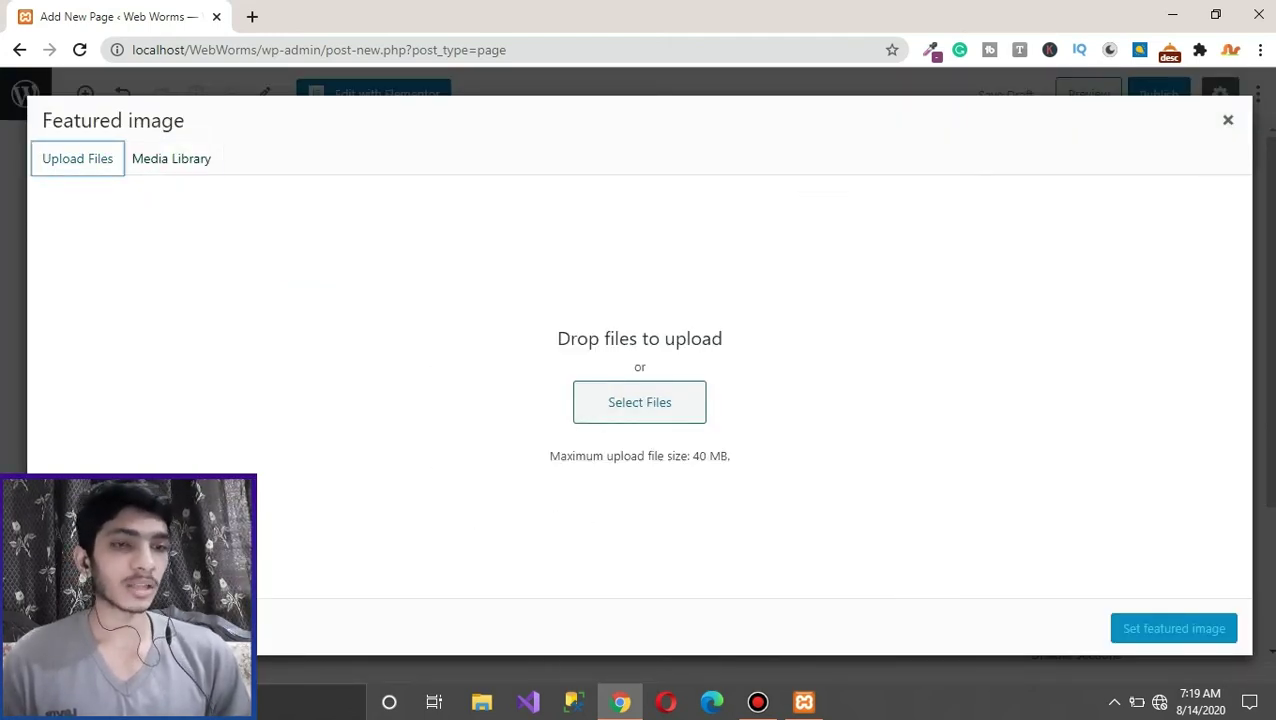
key("Escape")
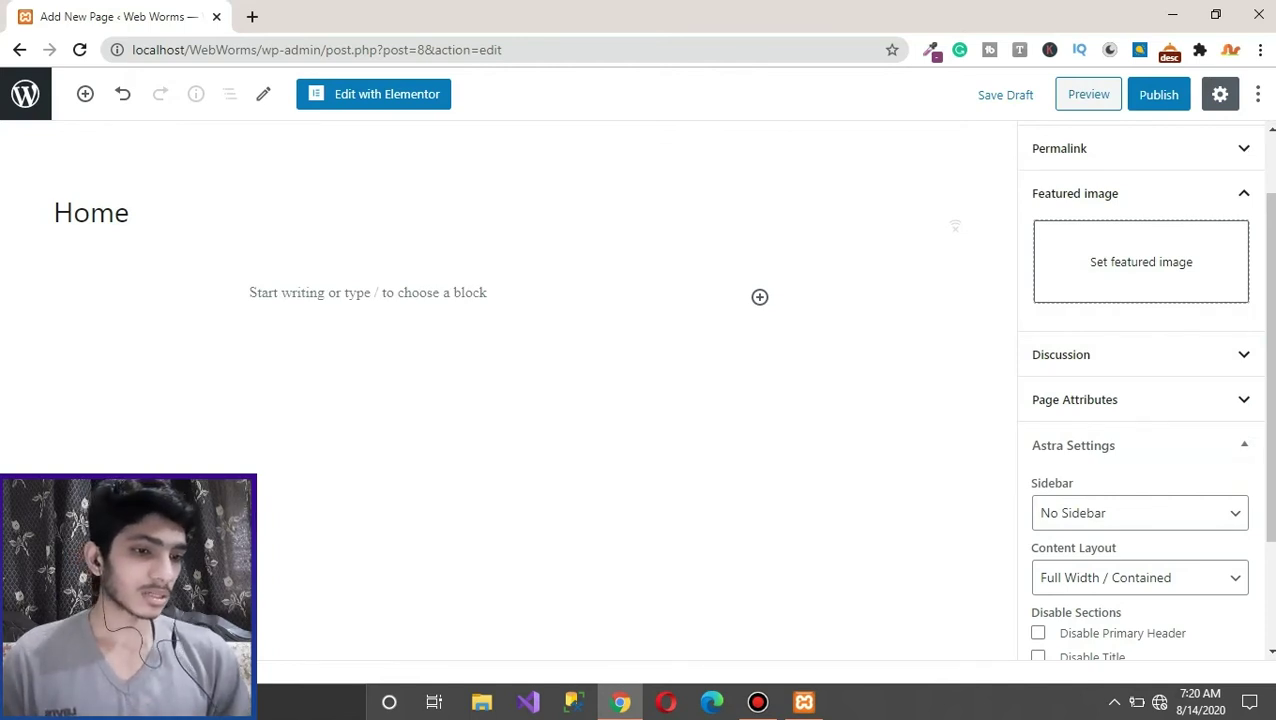
left_click(1061, 354)
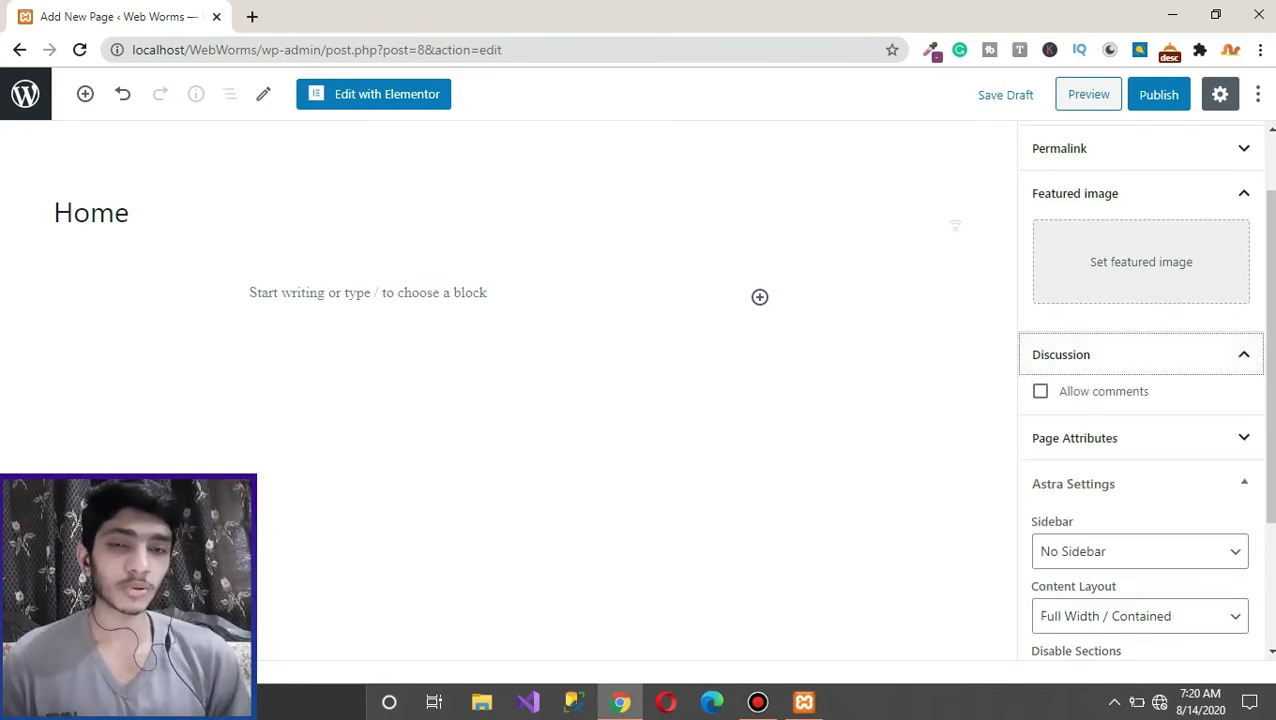
left_click(1040, 391)
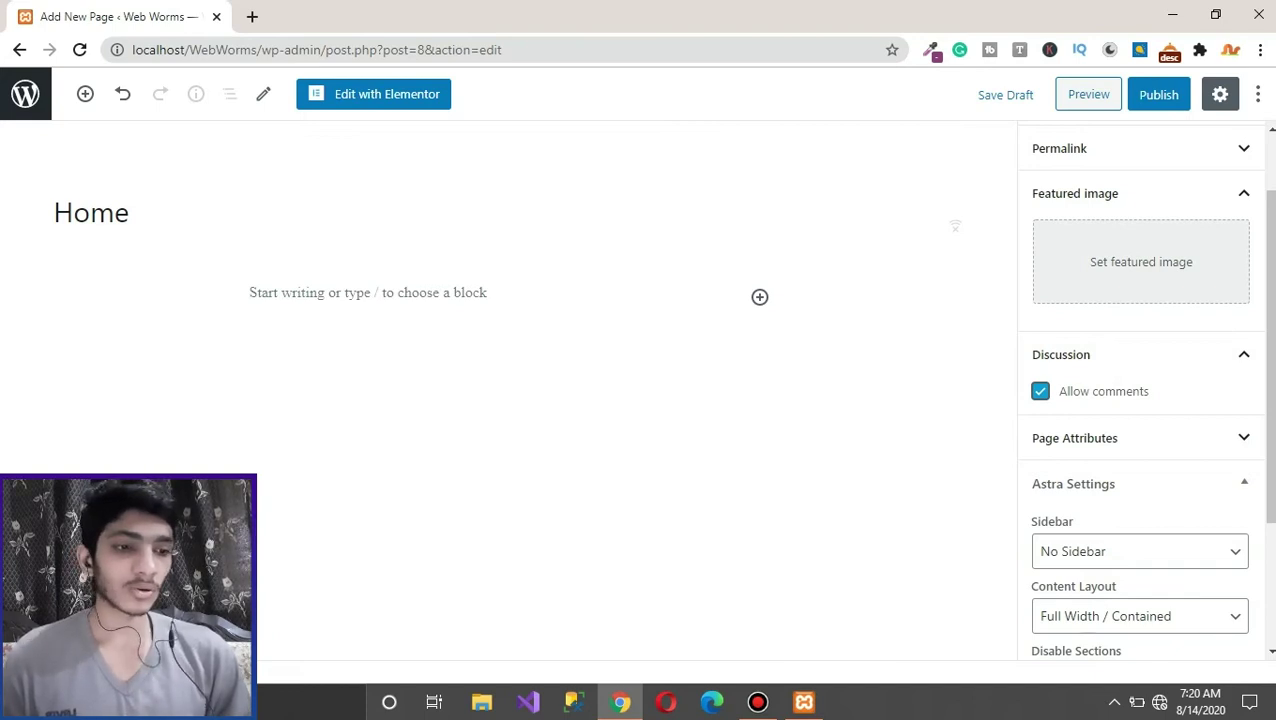
left_click(1040, 391)
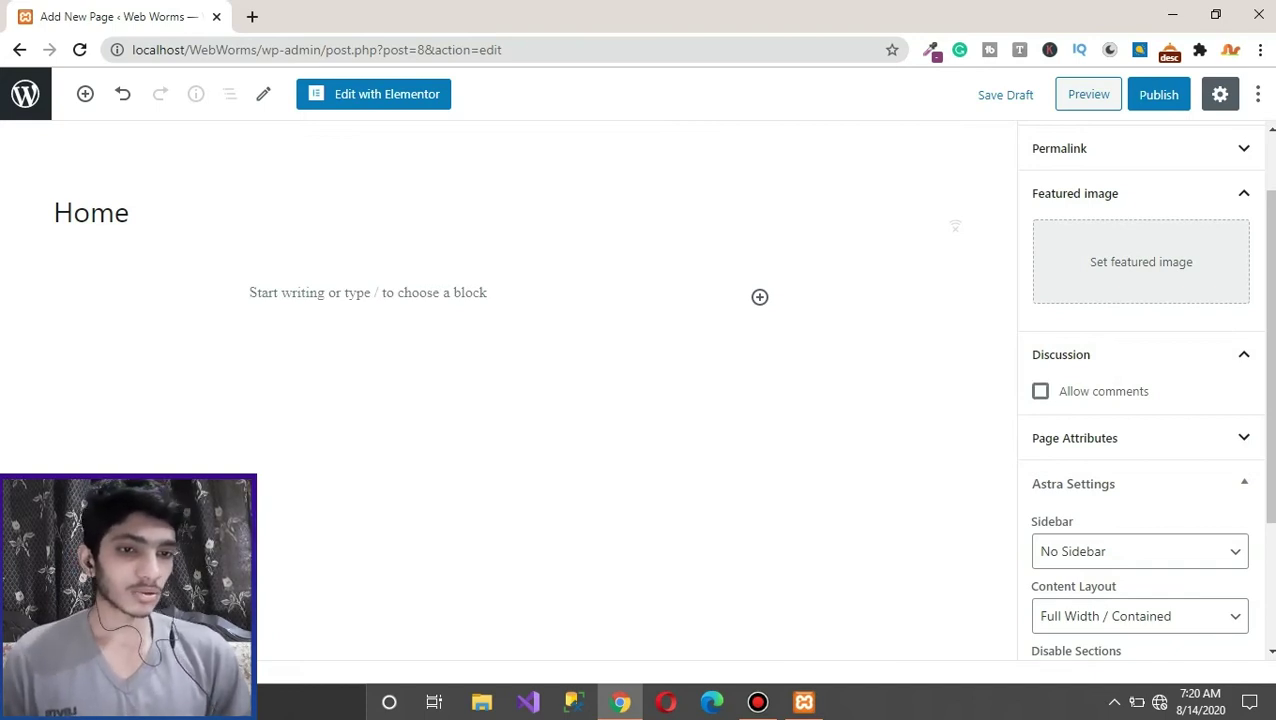
key("ctrl+plus")
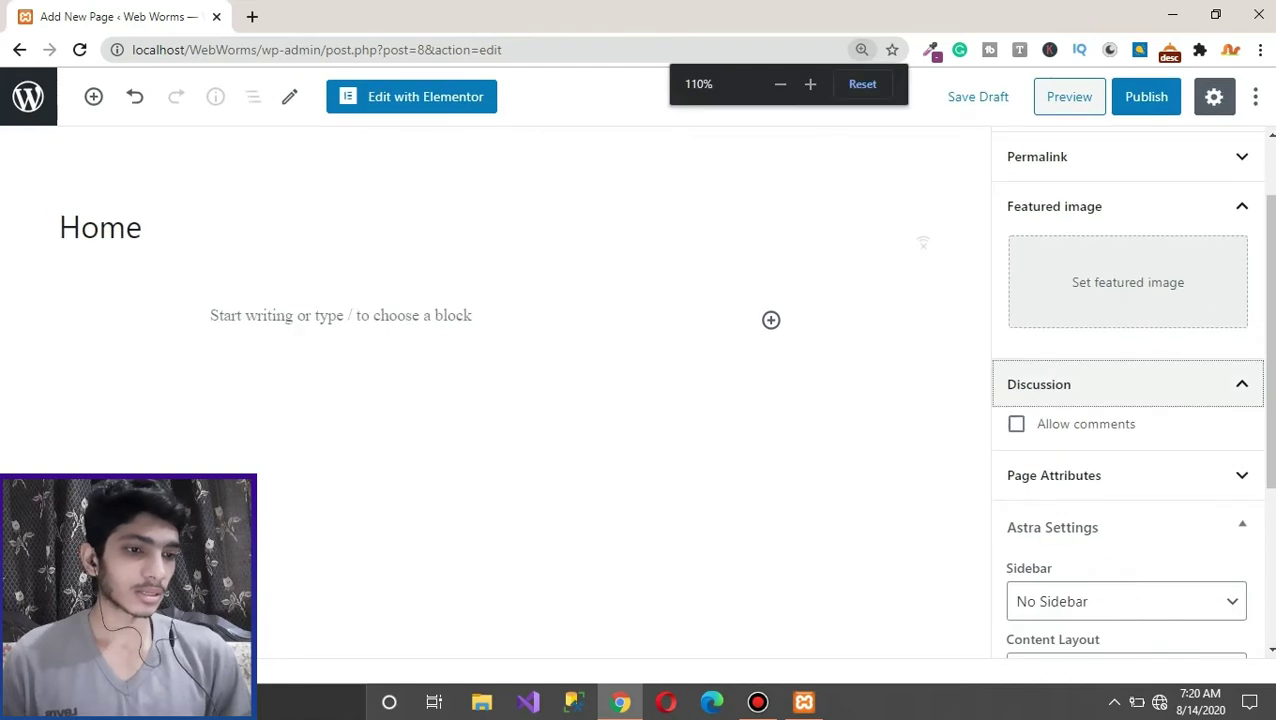
left_click(1100, 384)
left_click(780, 84)
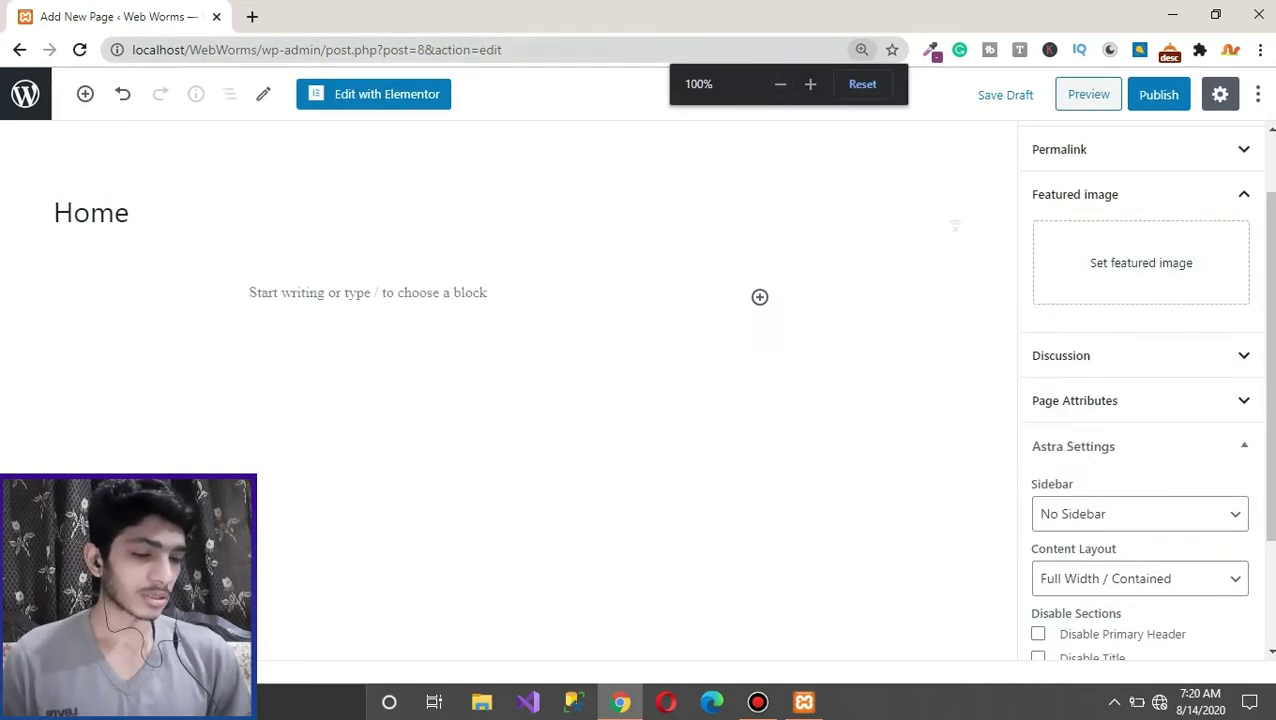
left_click(1075, 194)
left_click(1073, 328)
left_click(1075, 280)
left_click(1075, 280)
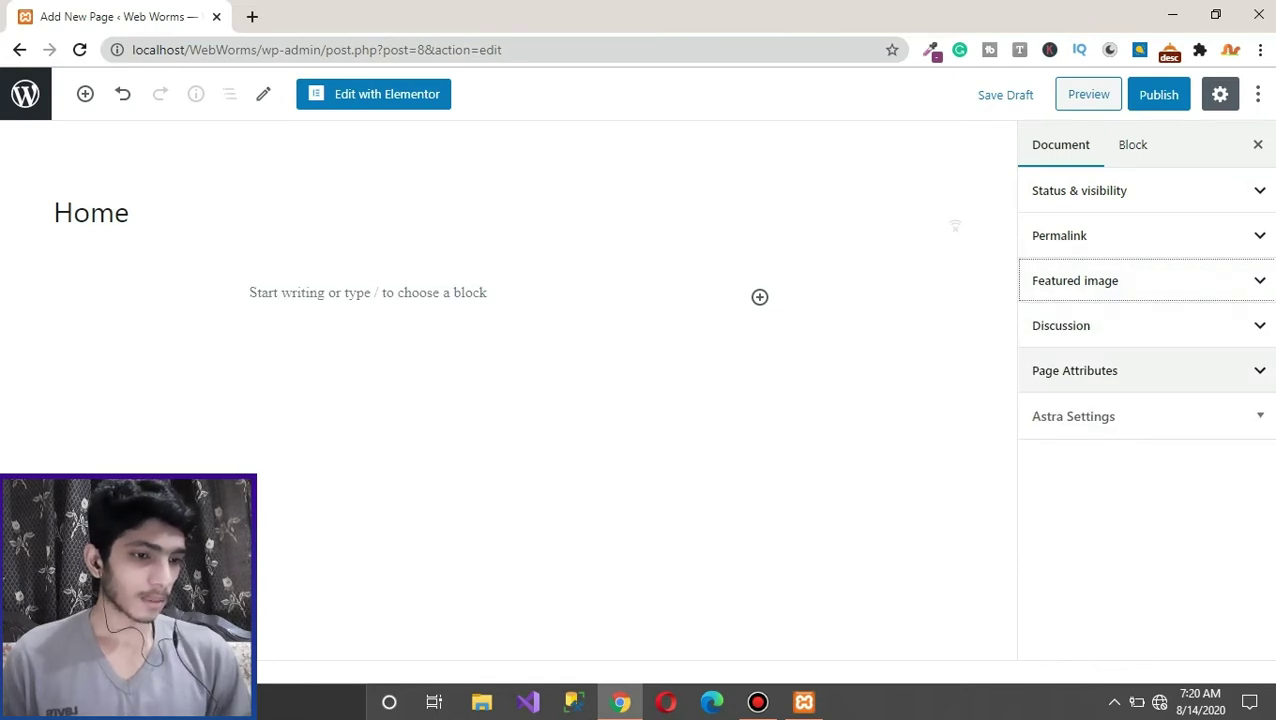
left_click(1075, 370)
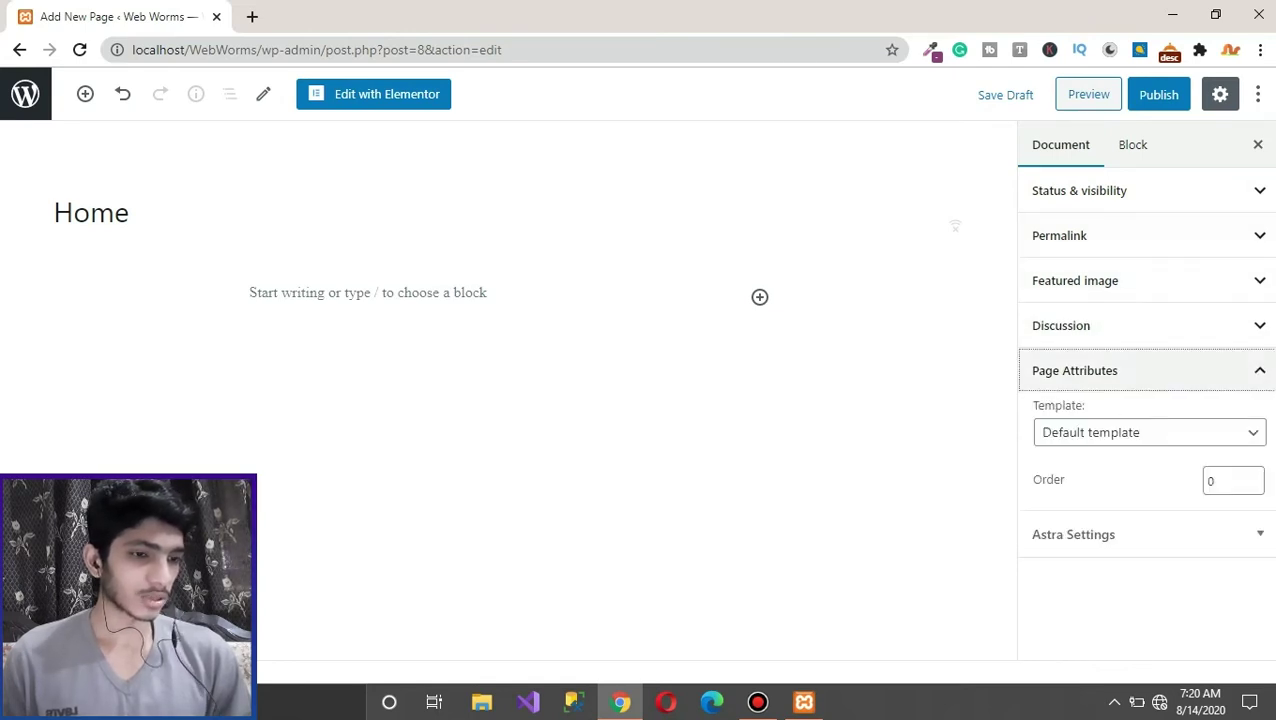
left_click(1150, 432)
left_click(1090, 453)
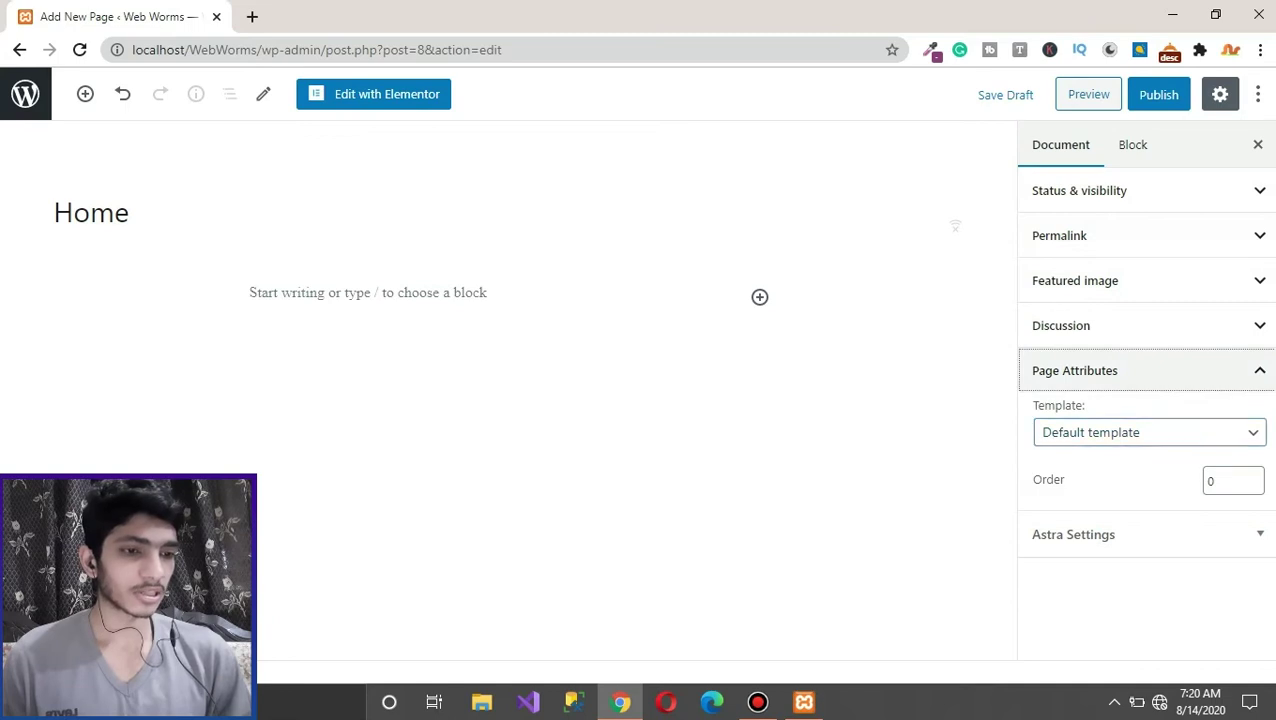
left_click(1075, 370)
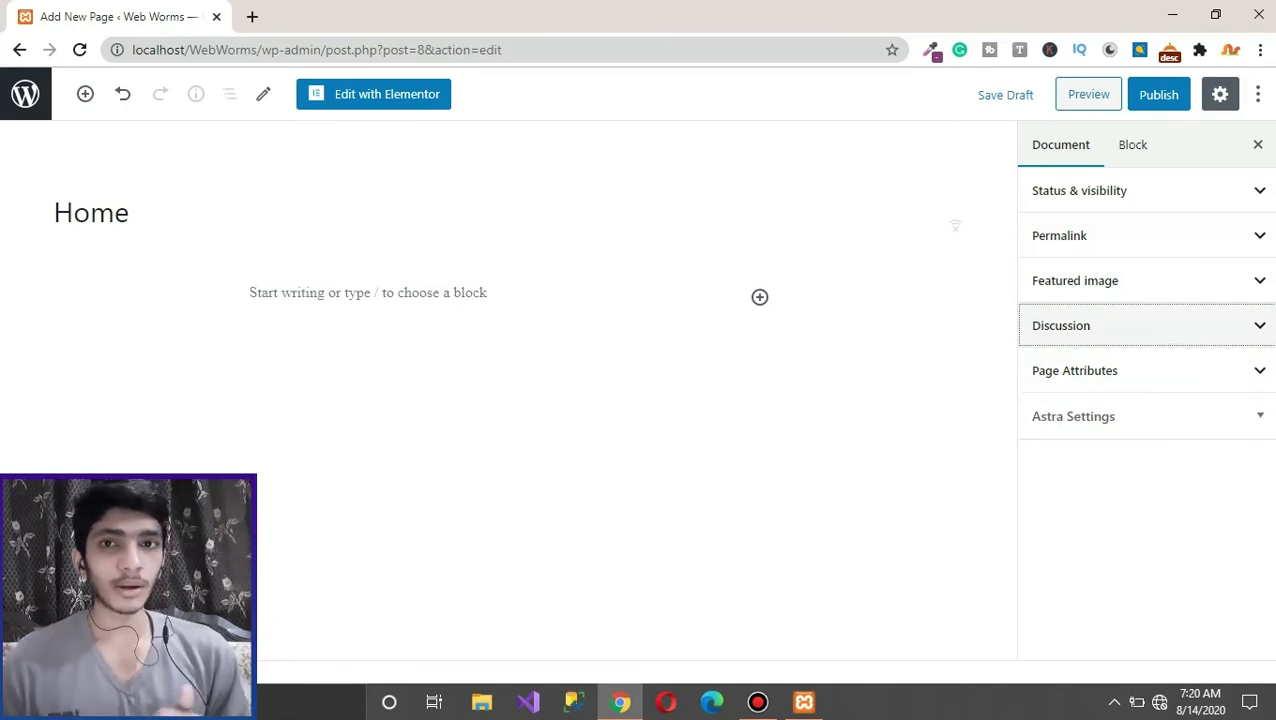
key("Return")
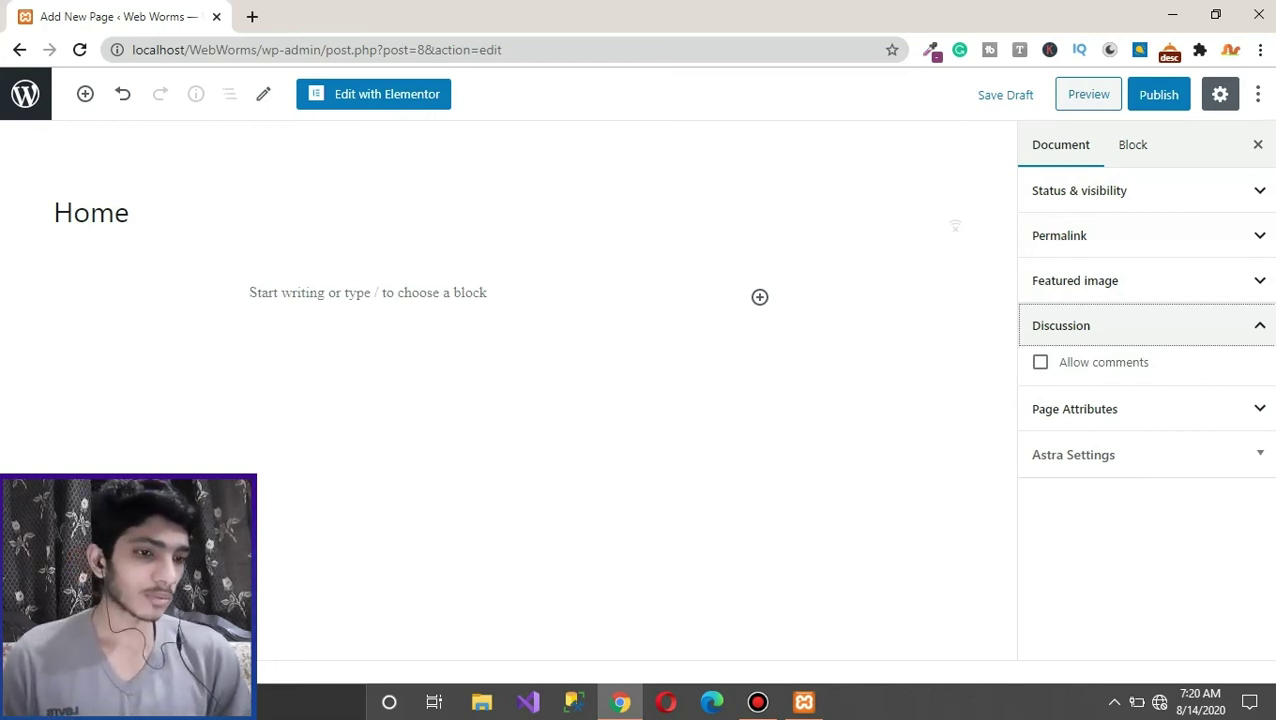
key("Return")
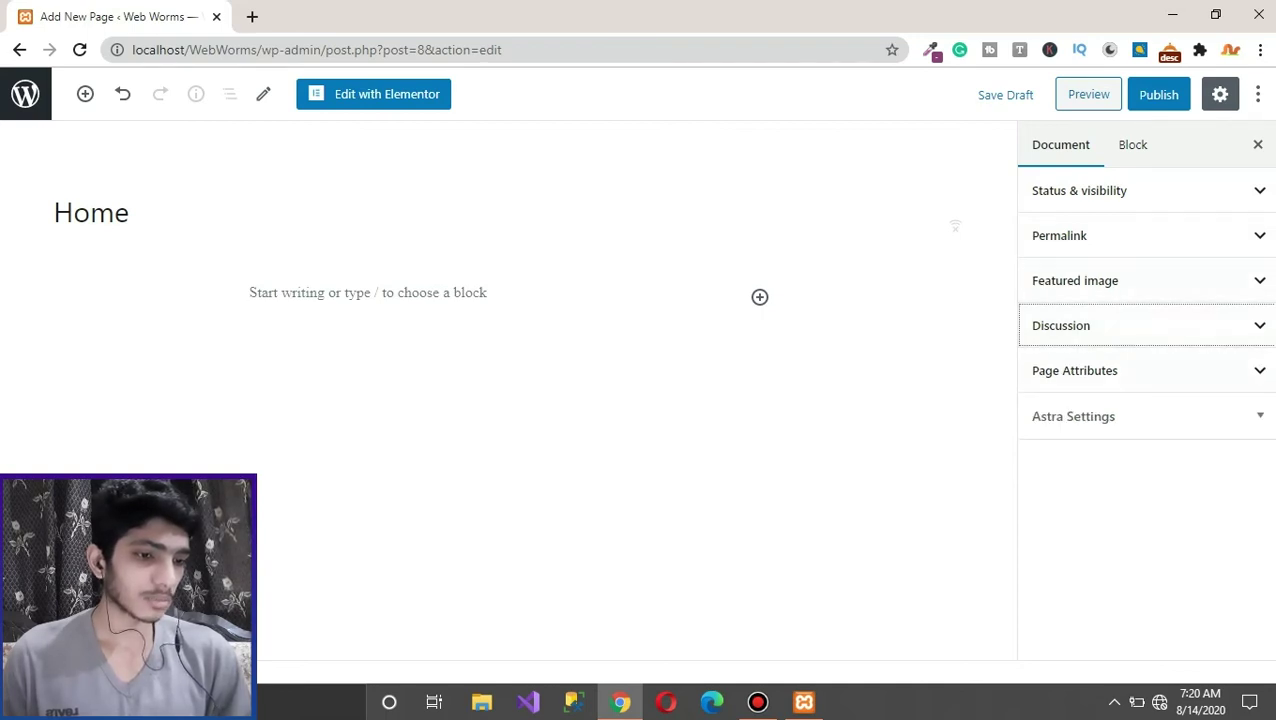
key("Tab")
key("Return")
key("Return")
key("Tab")
key("Return")
Step: Set the Home page's Astra Sidebar option to No Sidebar
scroll(1140, 400, "down", 1)
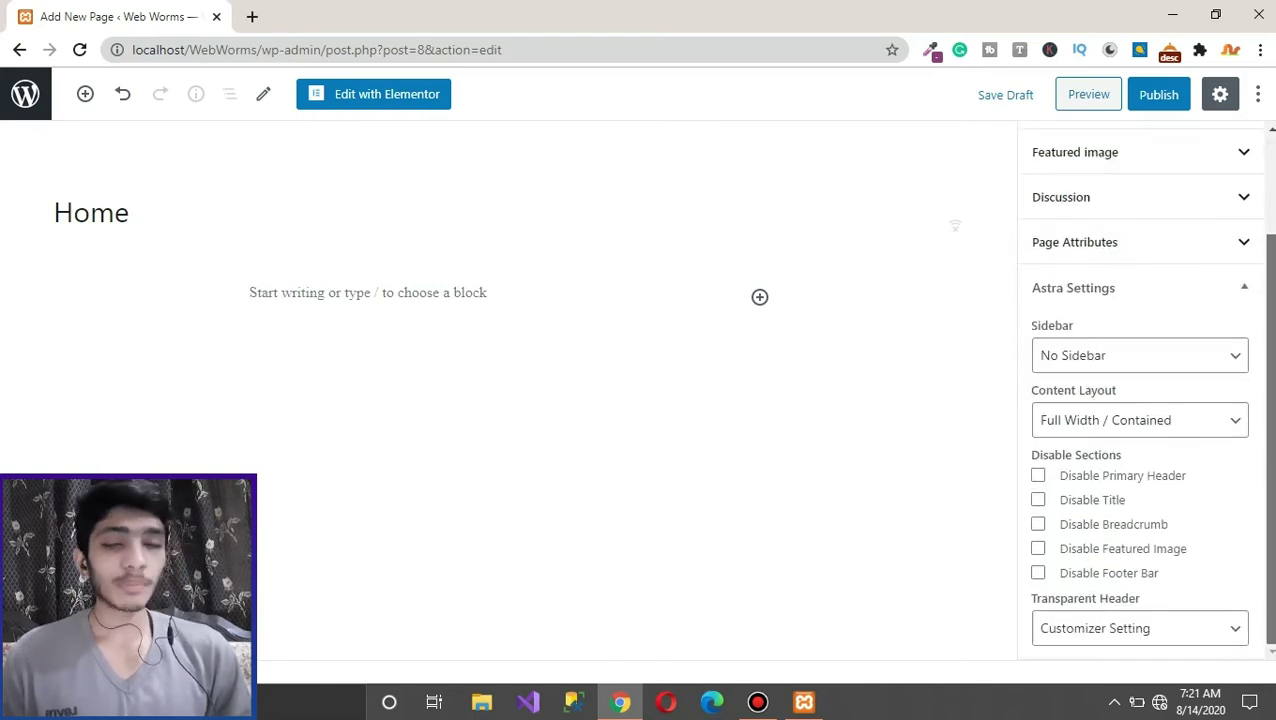
left_click_drag(1030, 325, 1074, 325)
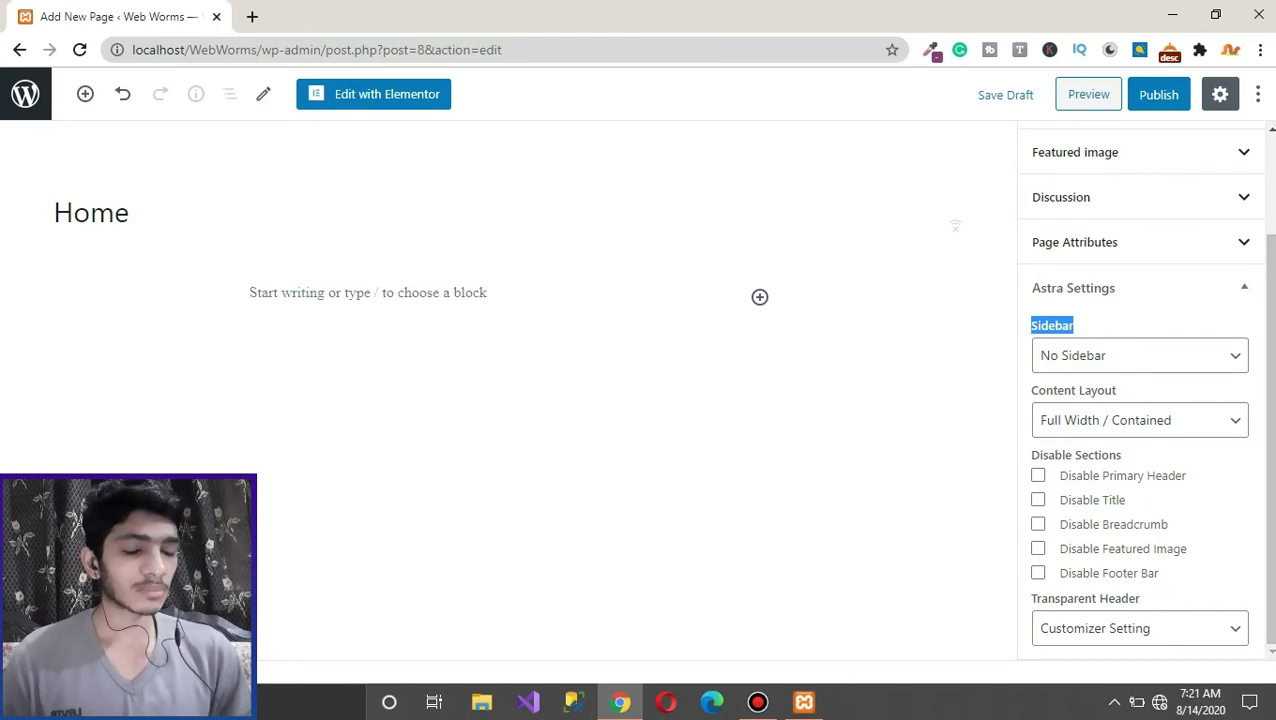
key("alt+Down")
key("Up")
key("Up")
key("Up")
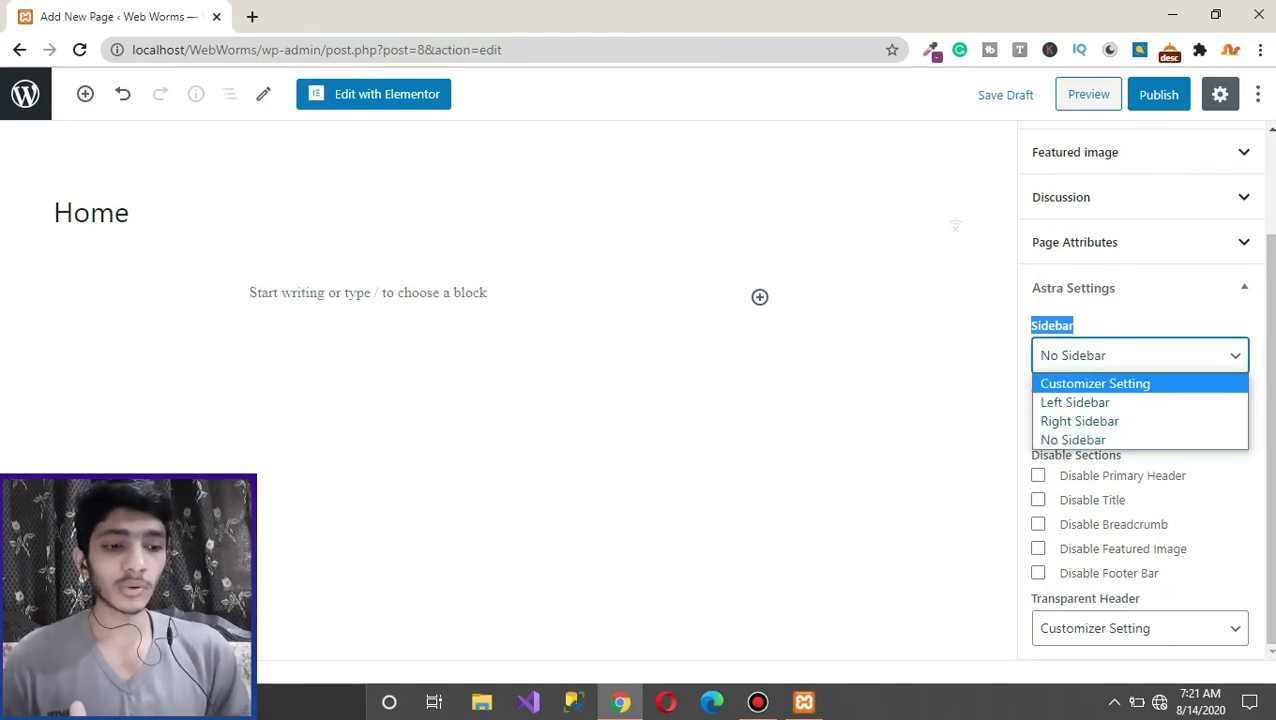
key("Down")
key("Down")
key("Down")
key("Up")
left_click(54, 296)
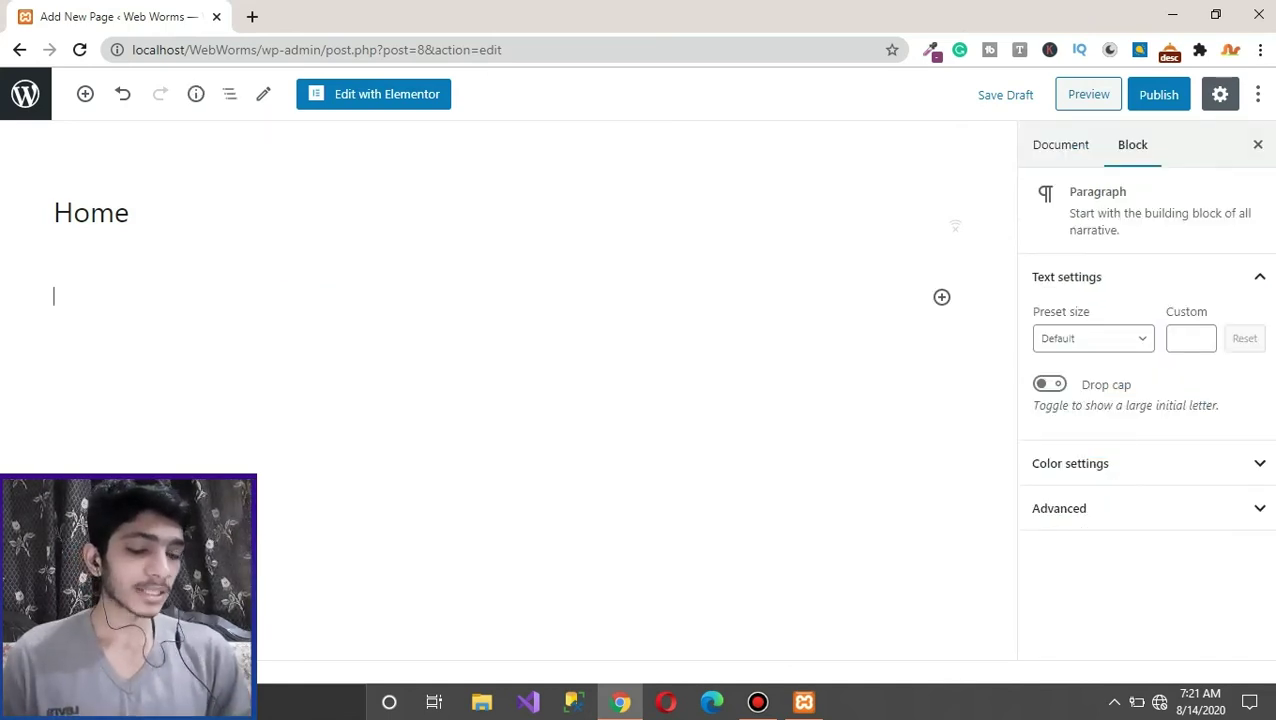
left_click(1066, 277)
left_click(1060, 145)
left_click(1139, 483)
left_click(1139, 567)
Step: Keep Content Layout at Full Width / Contained and leave the Home title visible
scroll(1140, 400, "down", 2)
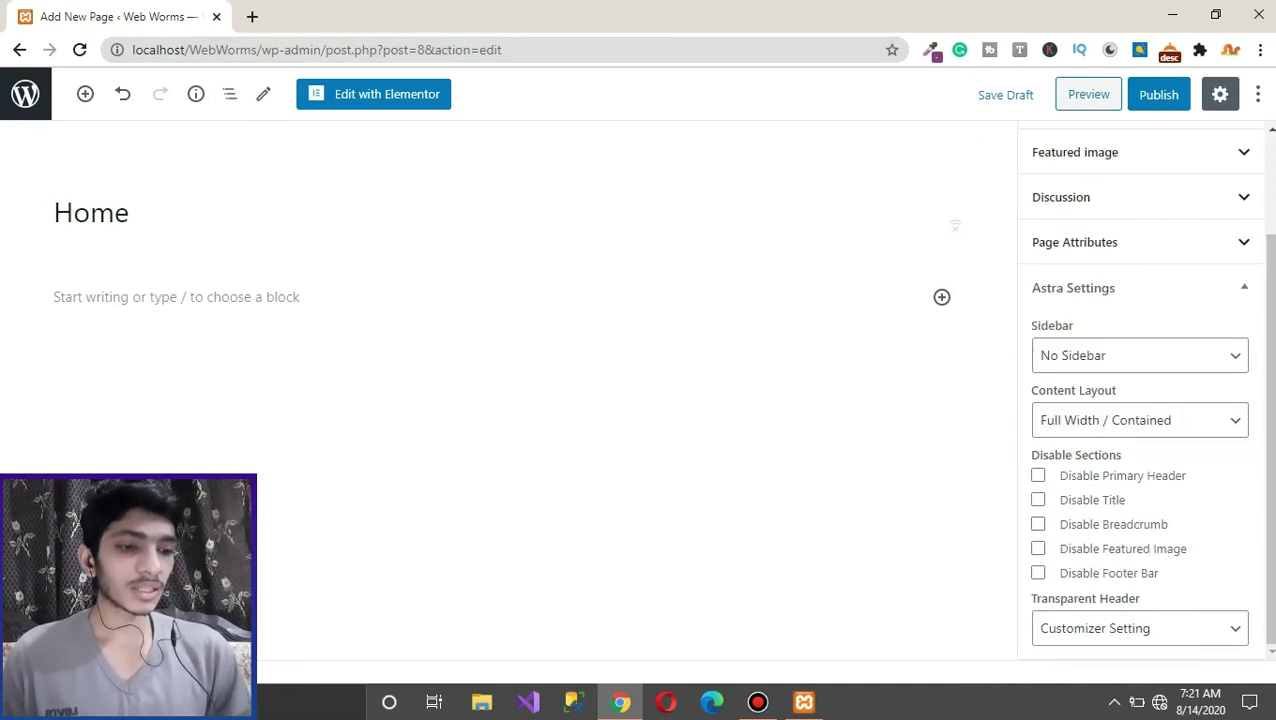
left_click(1139, 420)
left_click(1139, 420)
left_click(1139, 420)
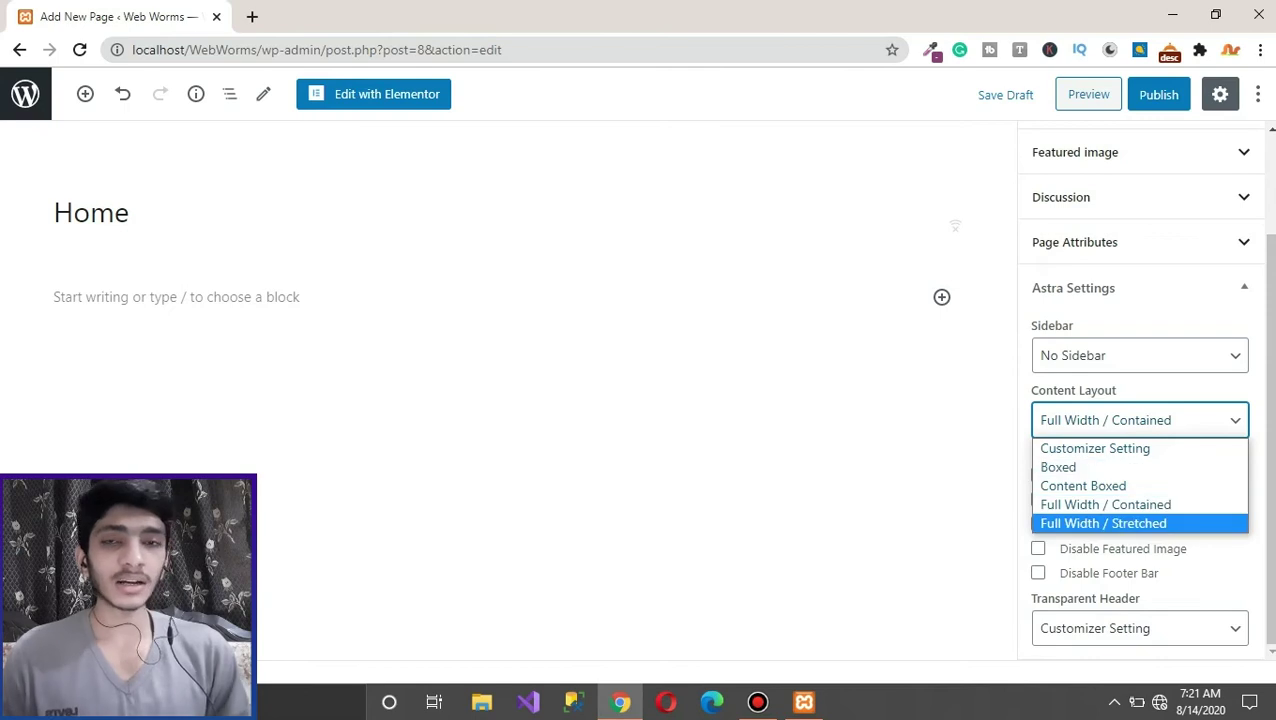
key("Escape")
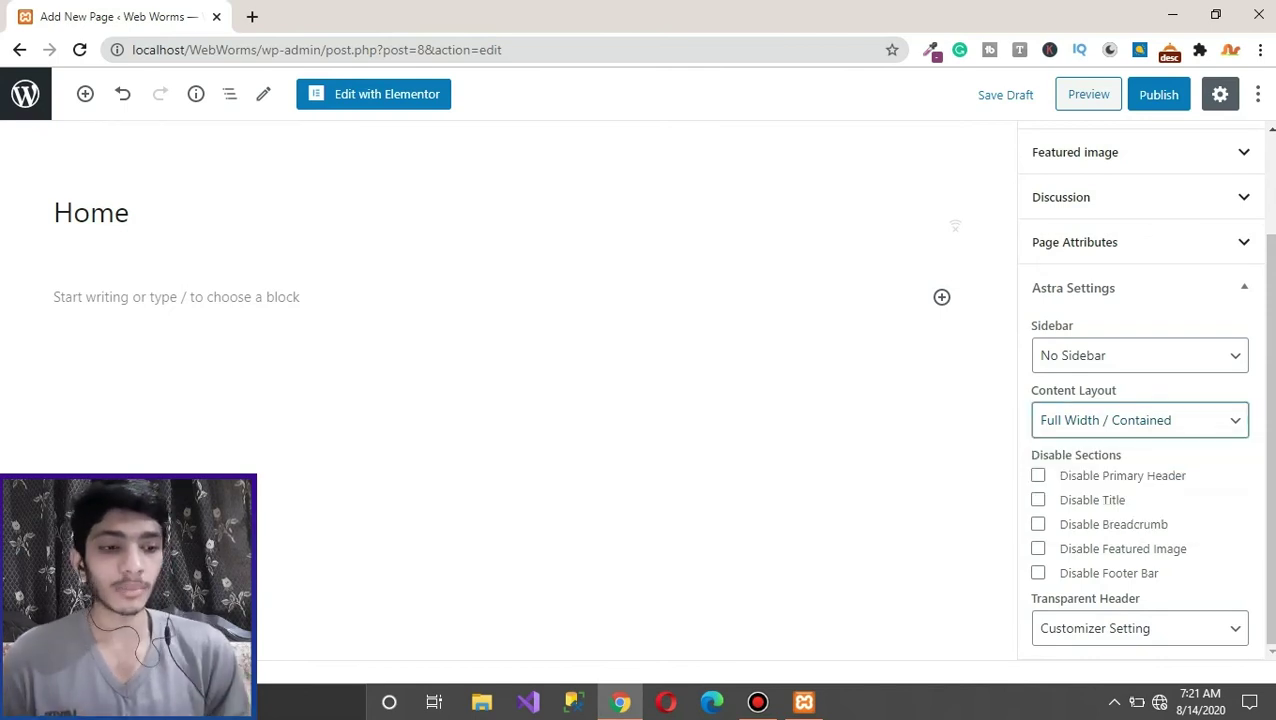
left_click(150, 297)
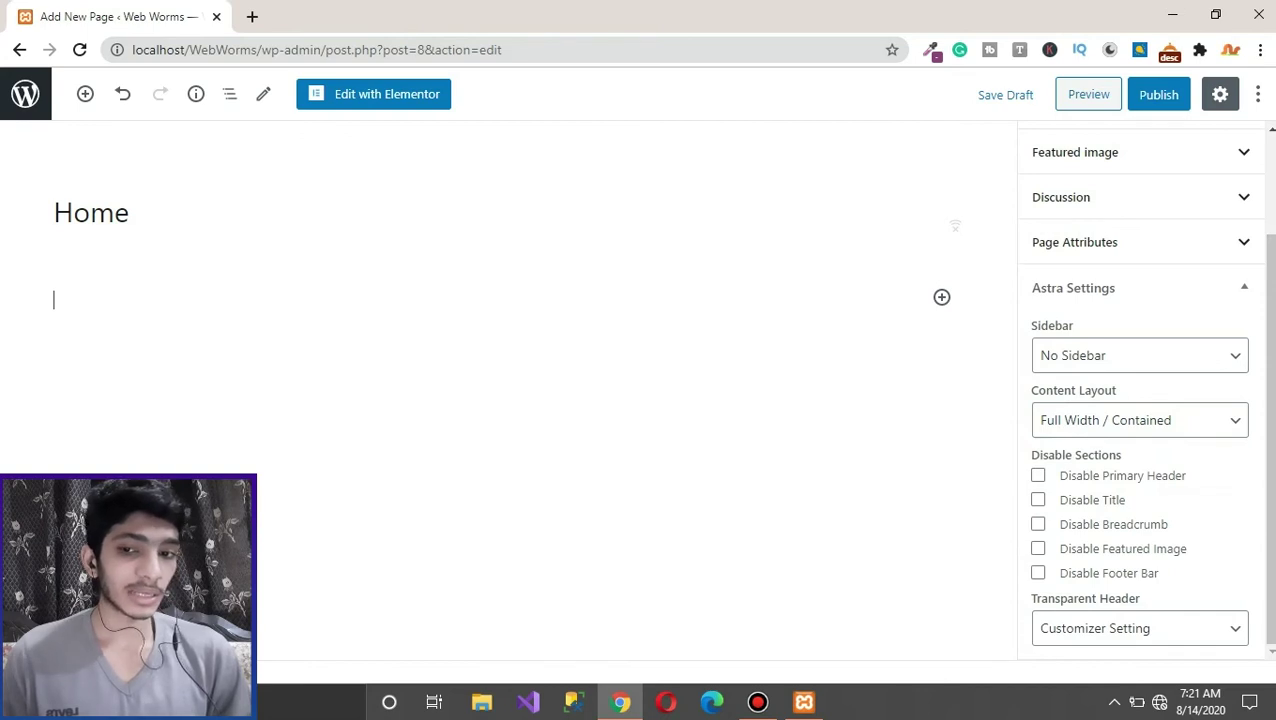
left_click(1038, 499)
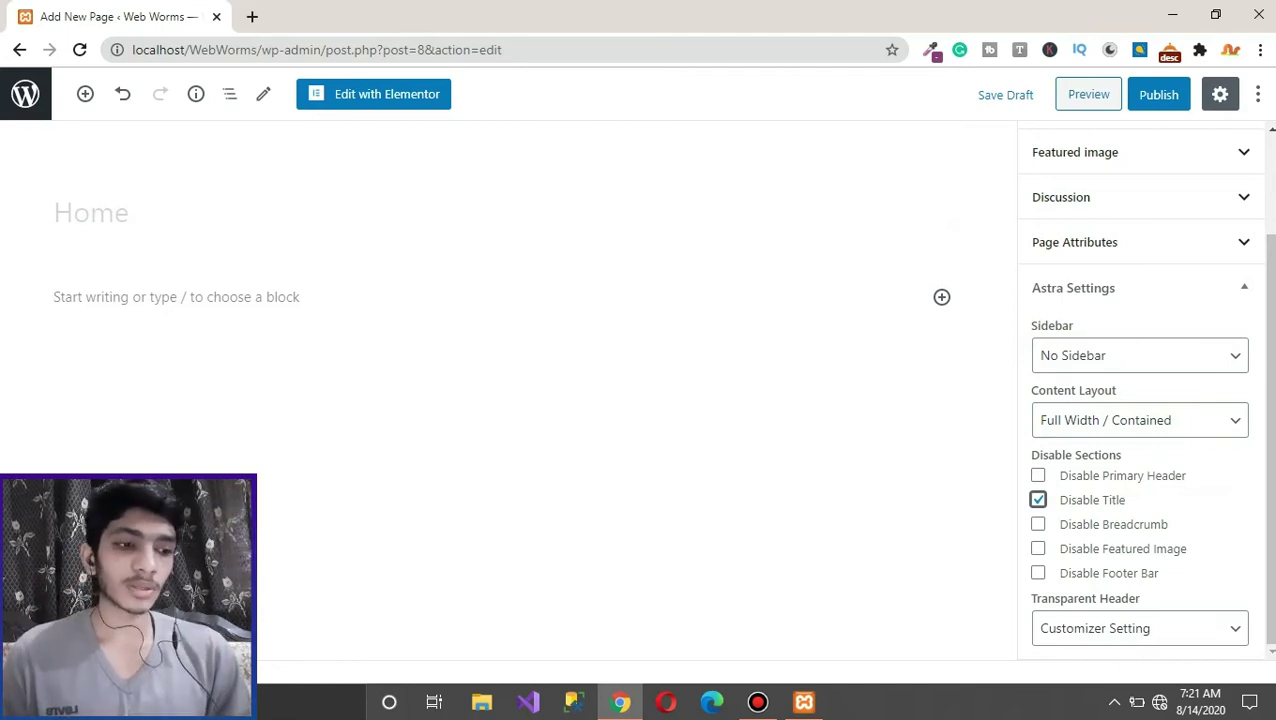
key("space")
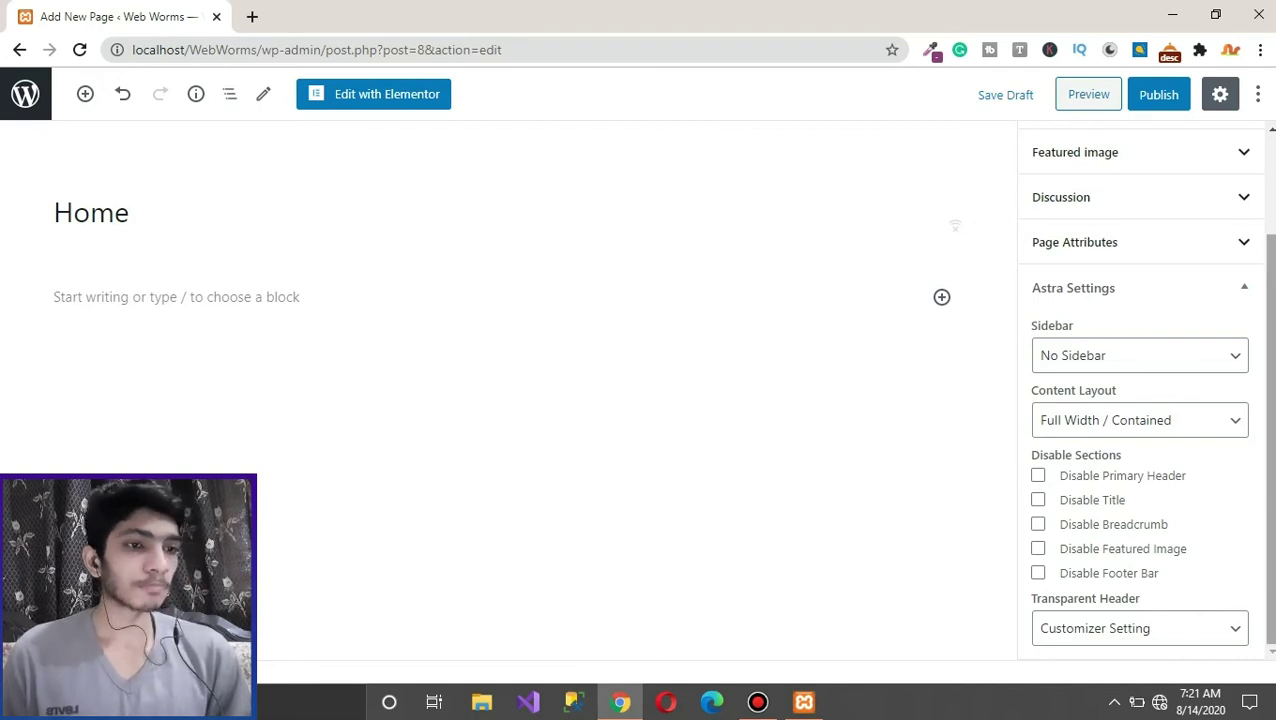
scroll(1140, 390, "up", 3)
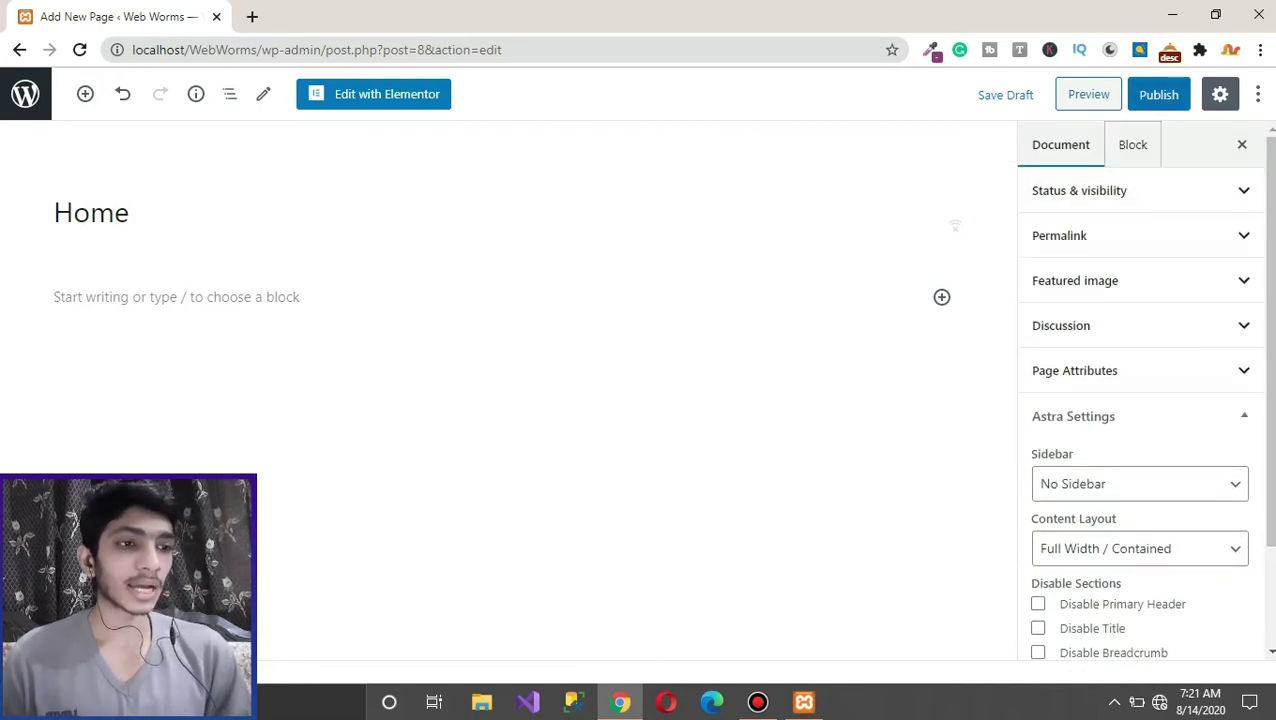
Step: Publish the Home page, enable pre-publish checks in Preferences, and save again
key("ctrl+s")
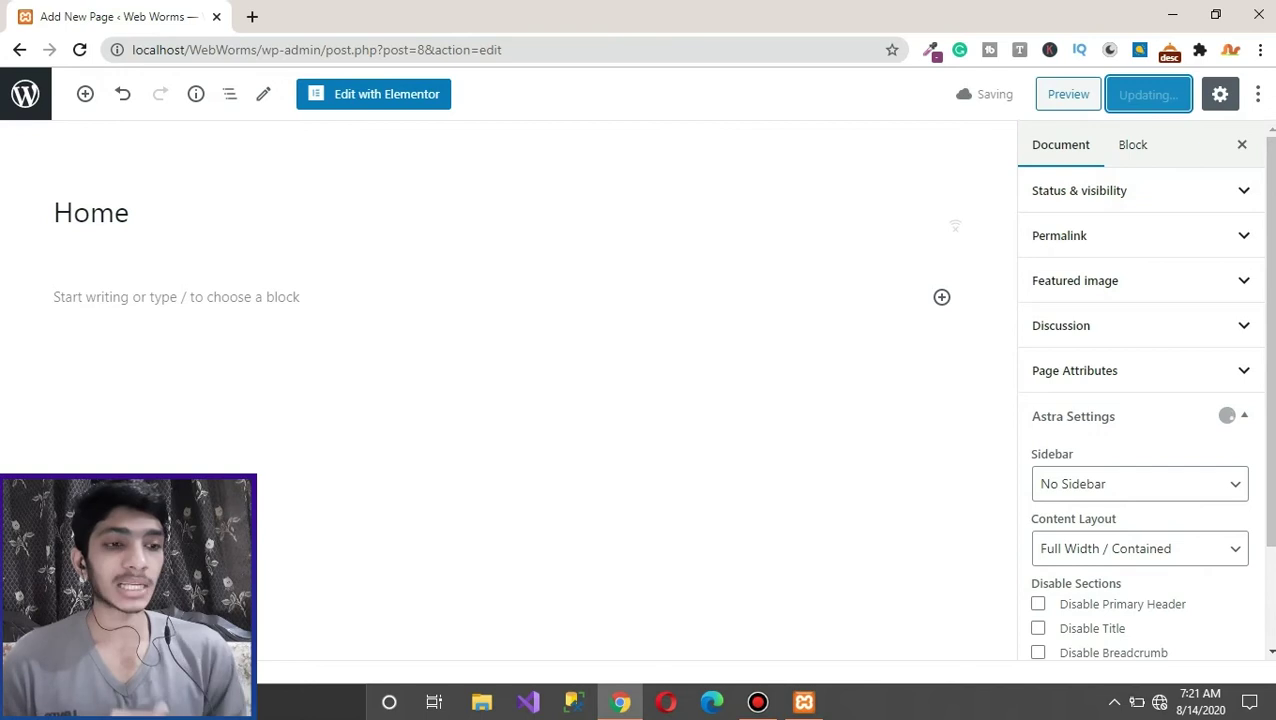
left_click(1258, 94)
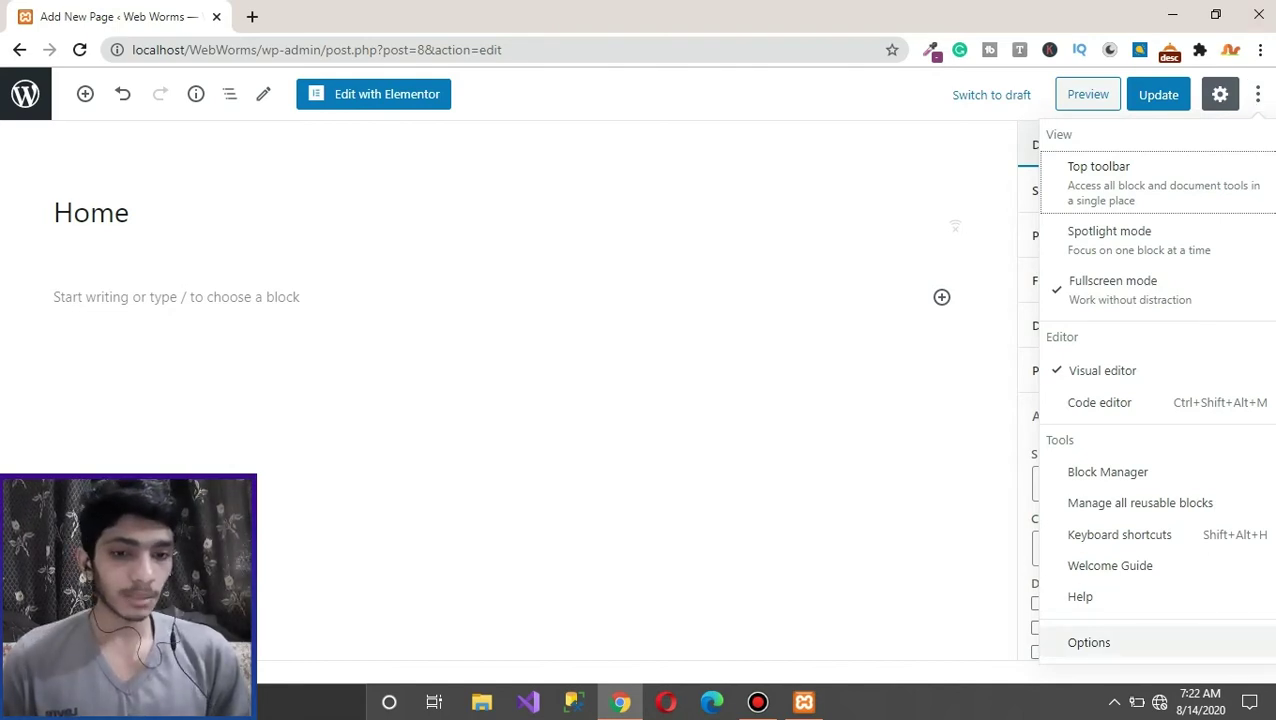
left_click(1089, 642)
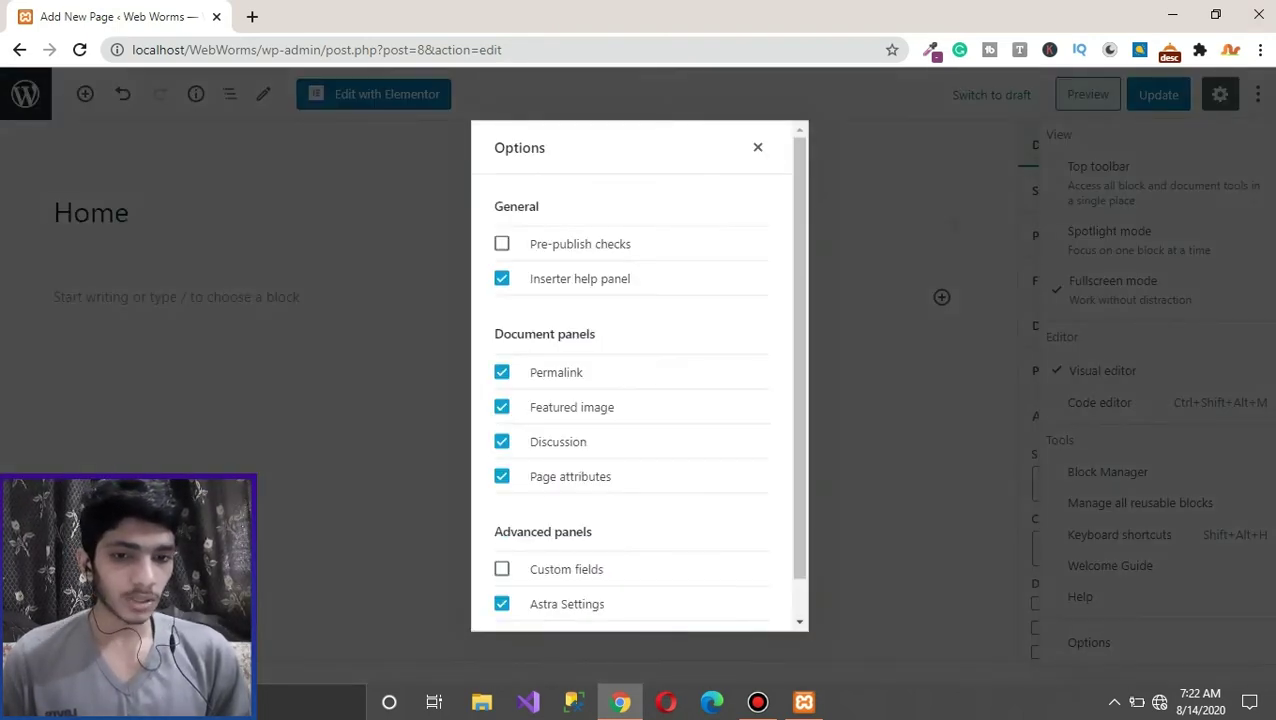
left_click(501, 243)
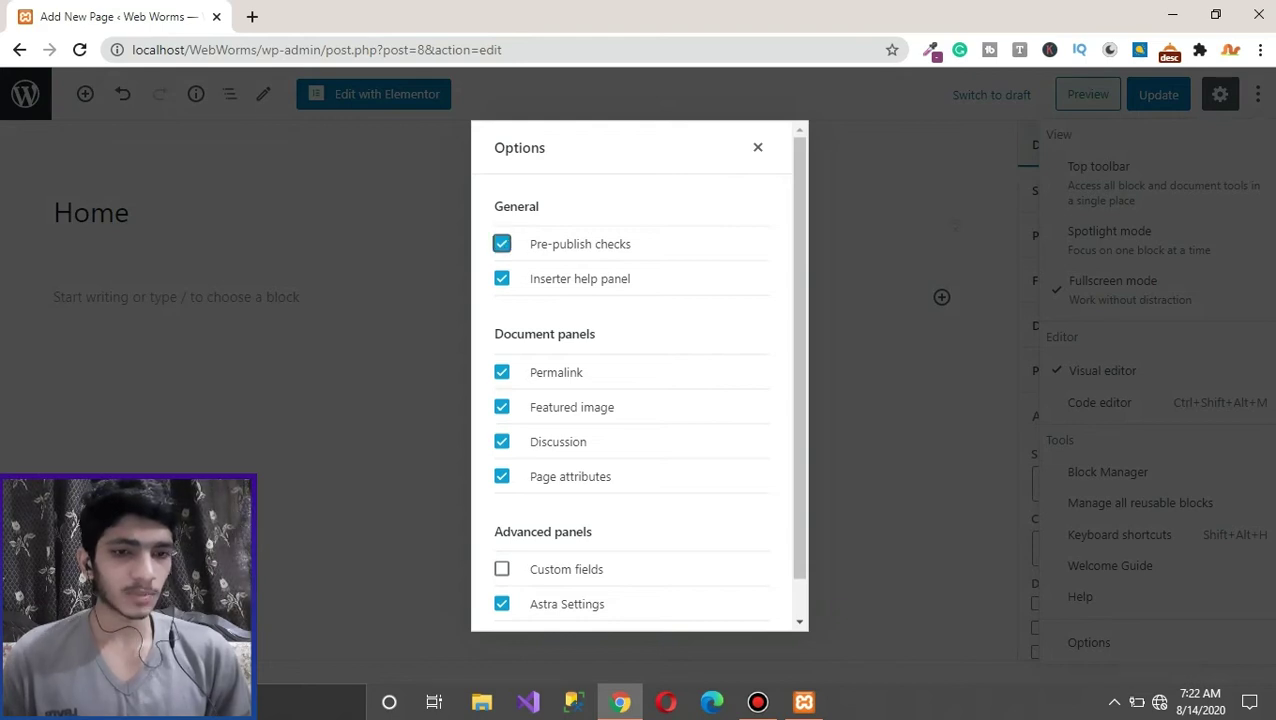
left_click(757, 147)
left_click(1158, 94)
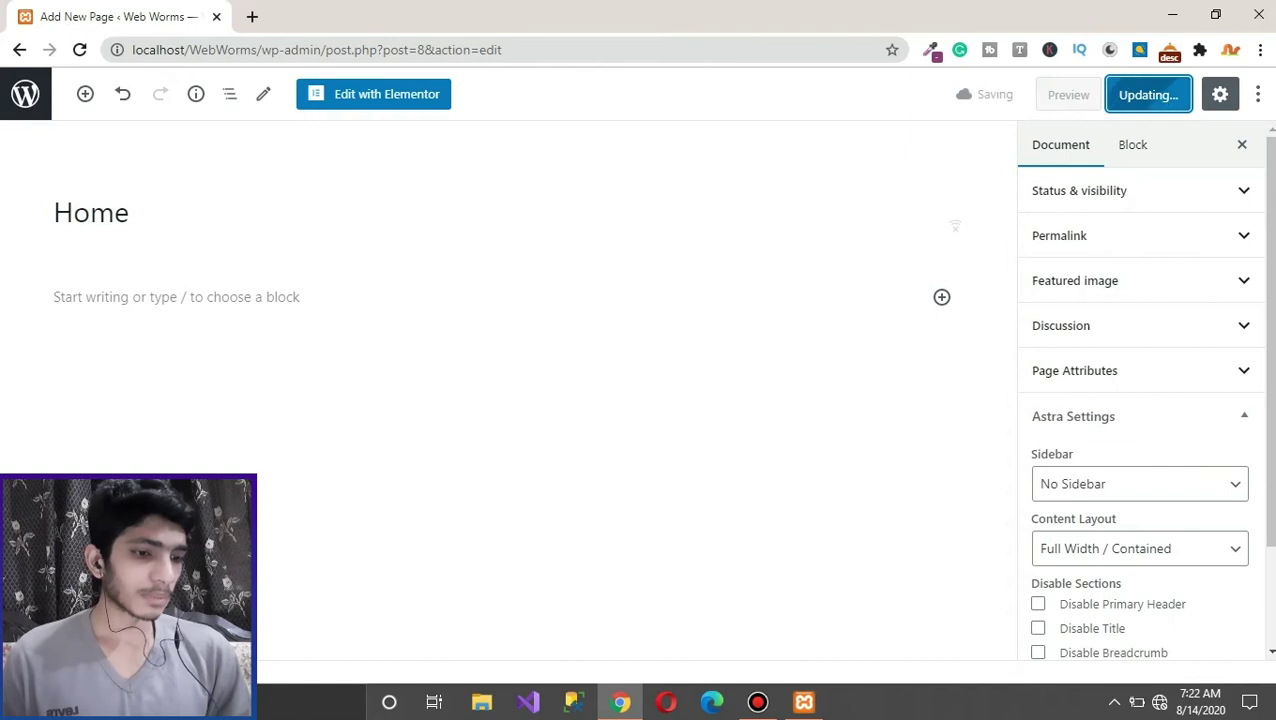
Step: Turn pre-publish checks back off and return to the All Pages list
left_click(1257, 94)
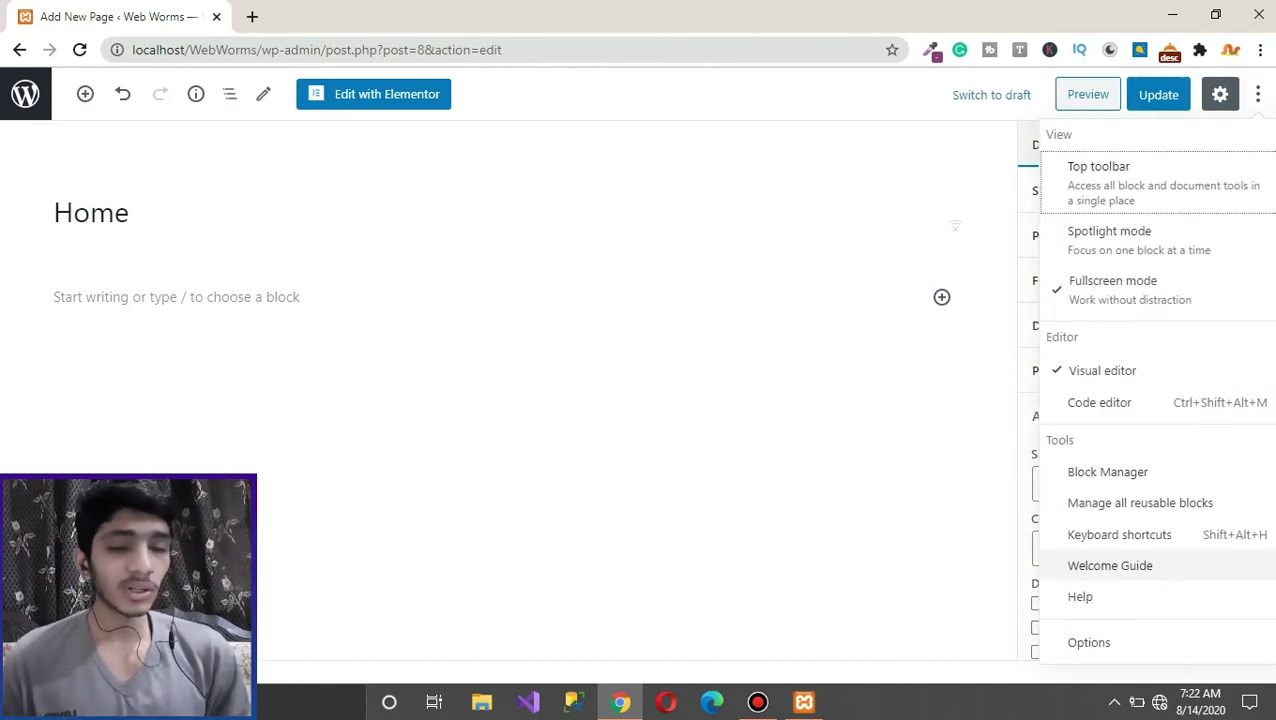
left_click(1100, 606)
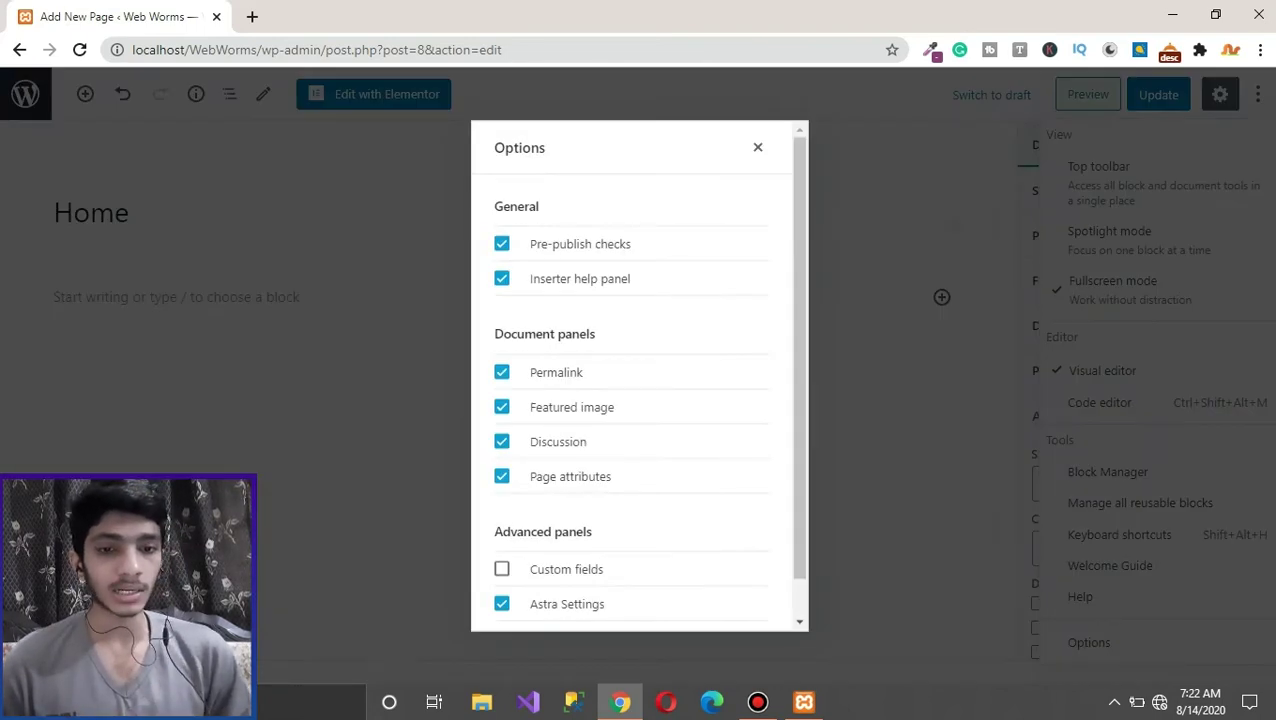
left_click(501, 243)
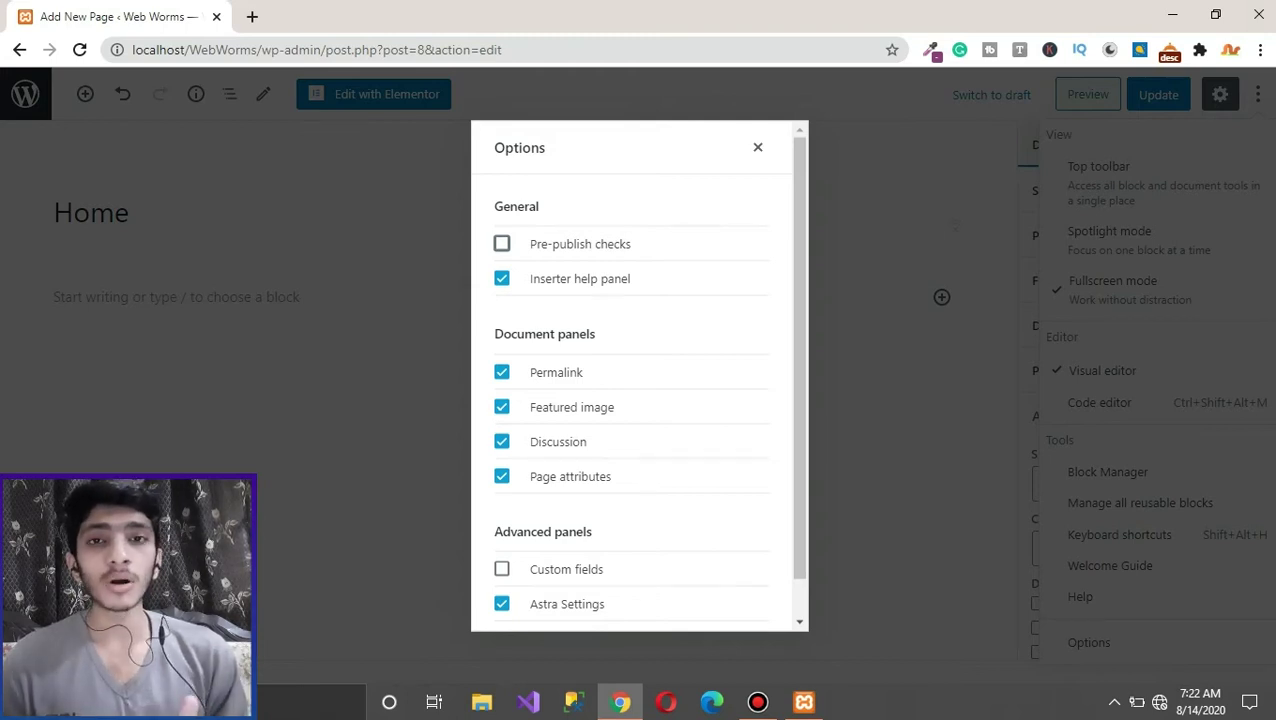
left_click(757, 147)
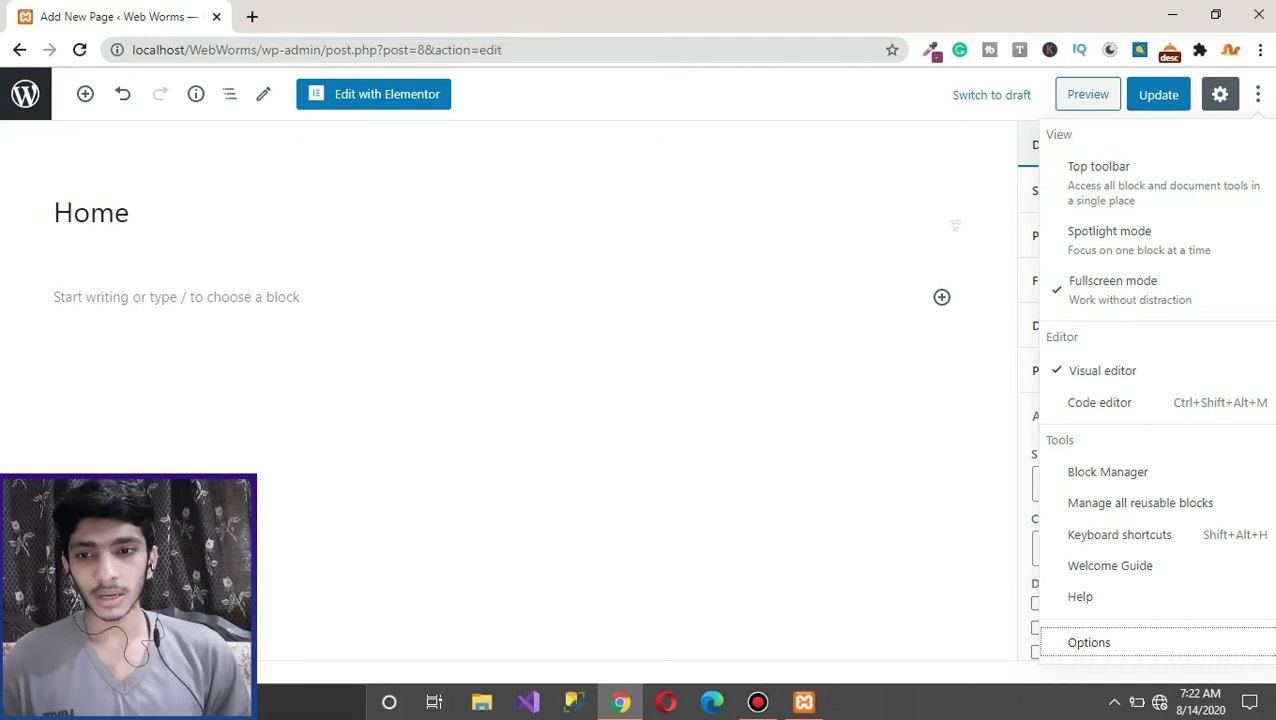
left_click(25, 94)
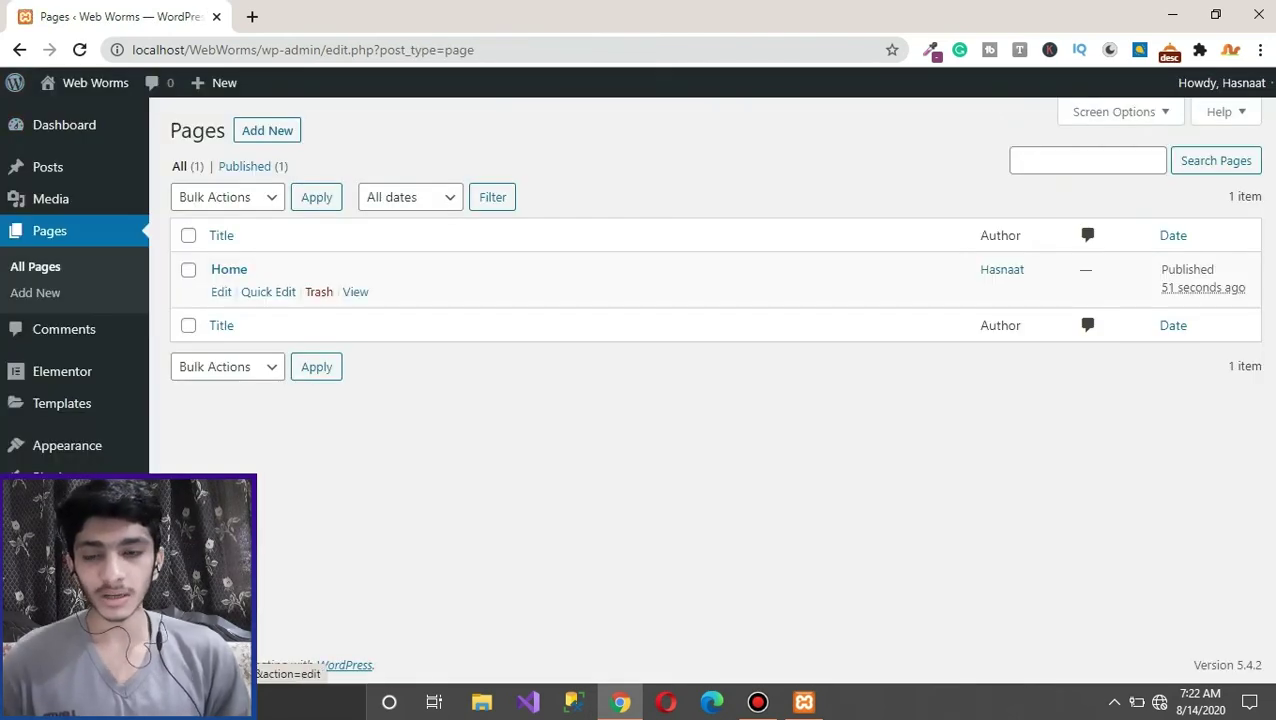
Step: Publish a 'Services' page with No Sidebar and Full Width / Contained content layout
left_click(35, 292)
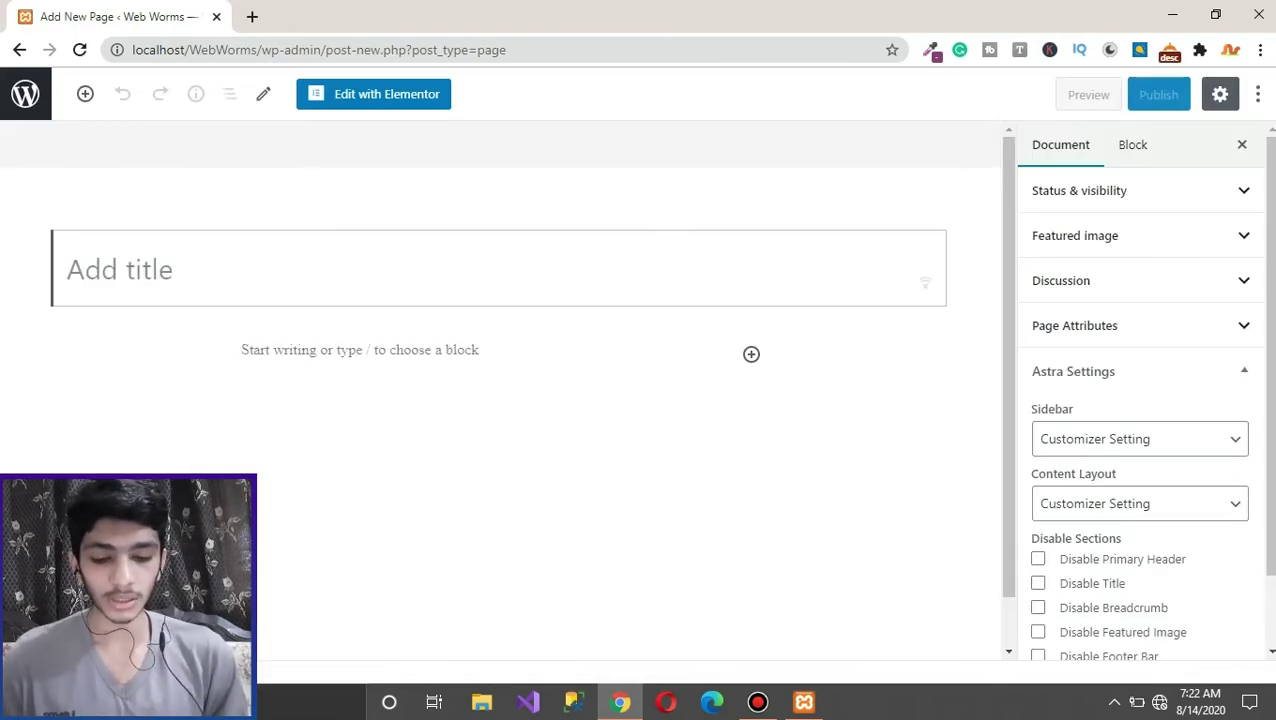
type("Ser")
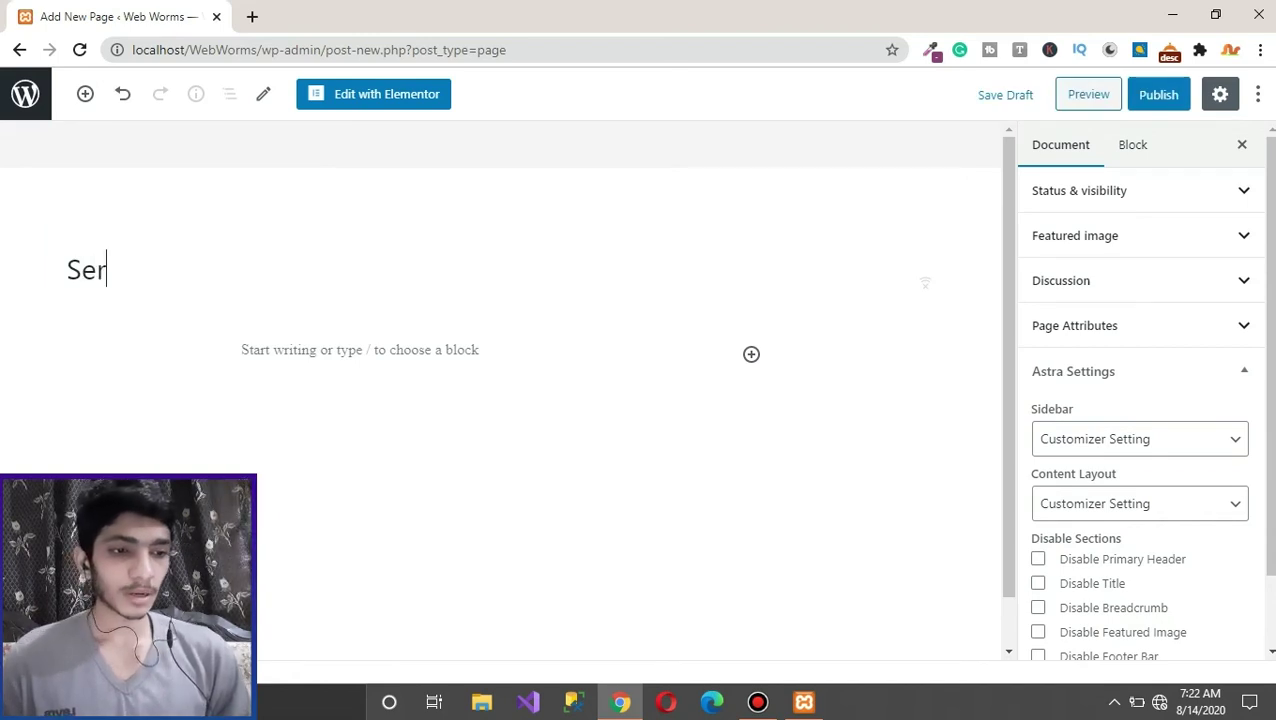
type("vices")
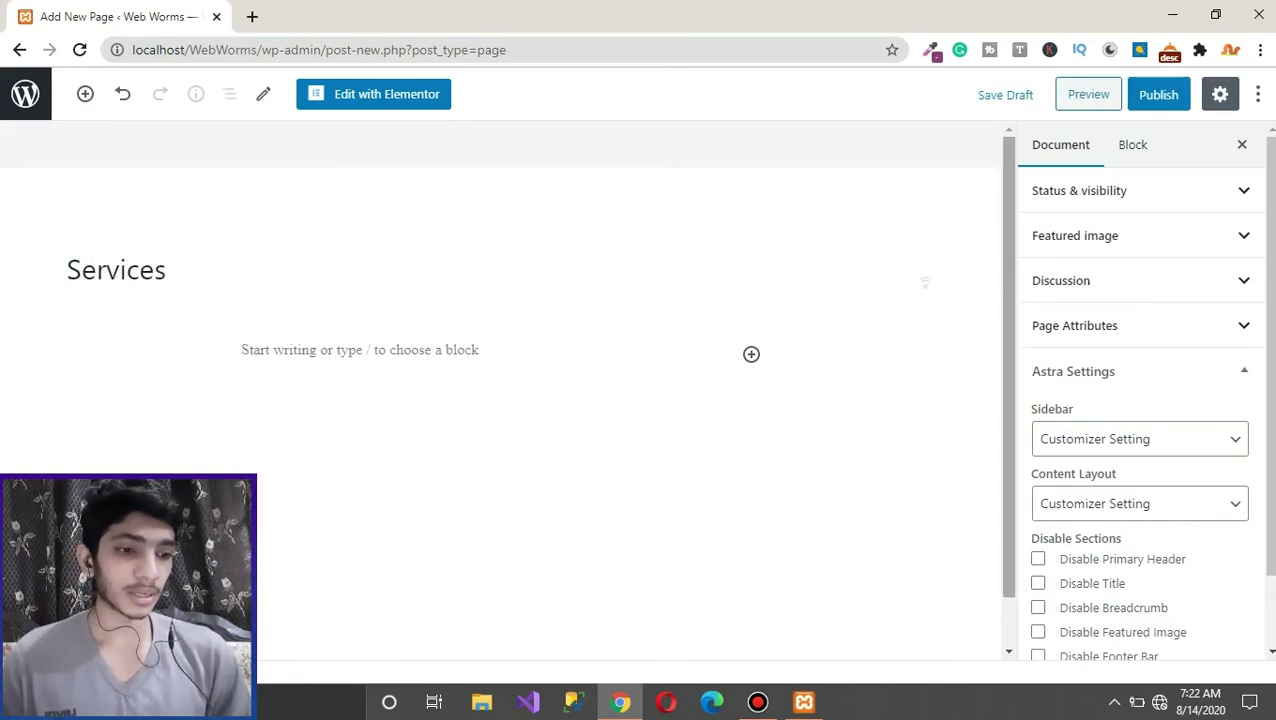
left_click(1140, 439)
left_click(1070, 524)
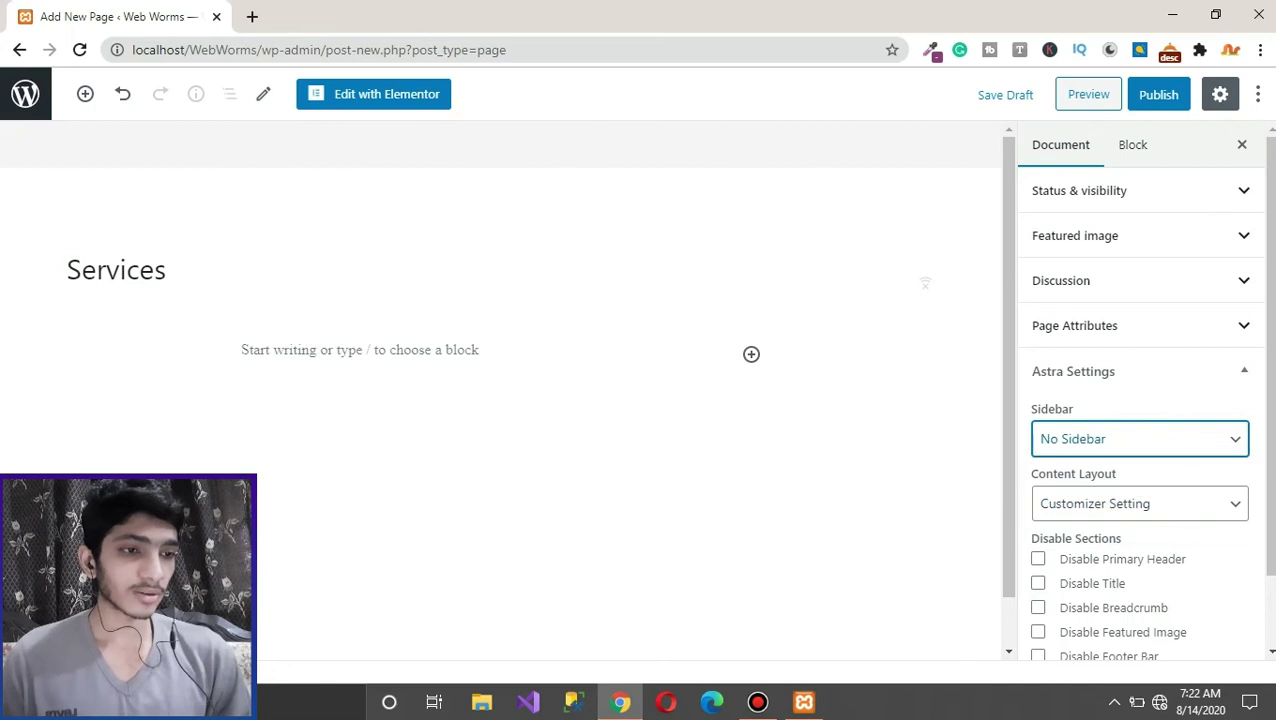
left_click(1140, 503)
left_click(1105, 588)
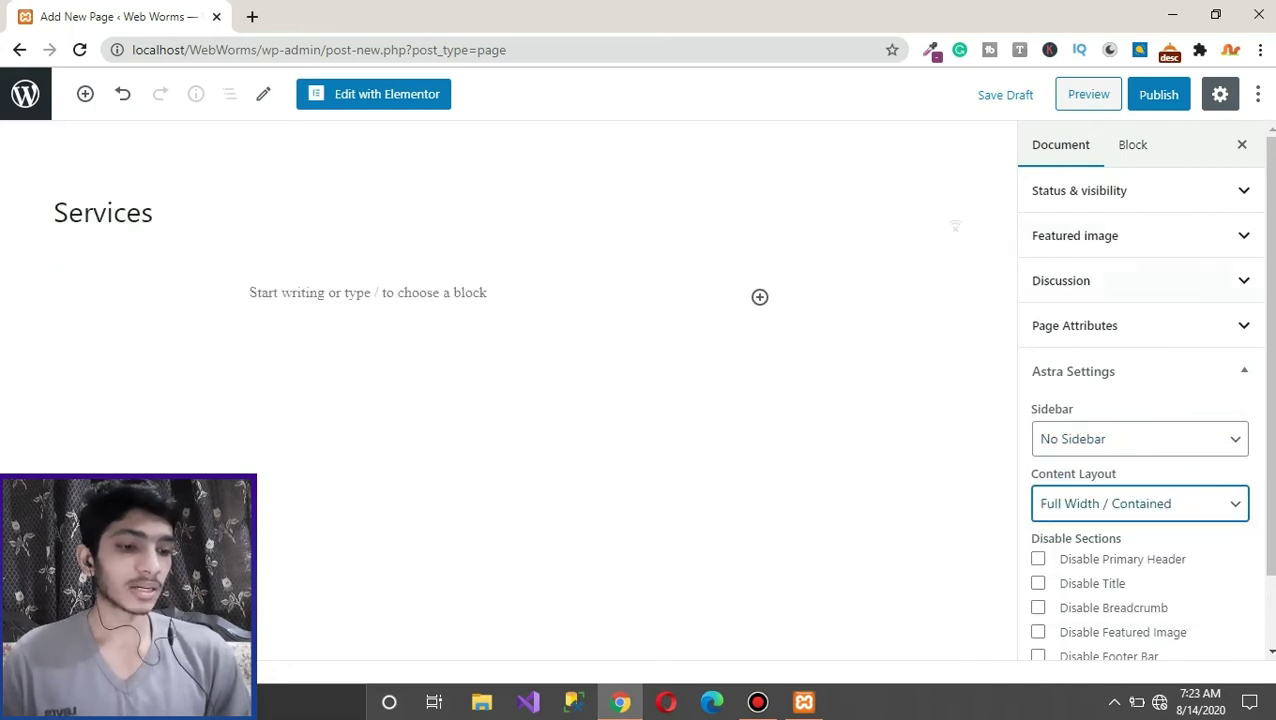
left_click(1158, 94)
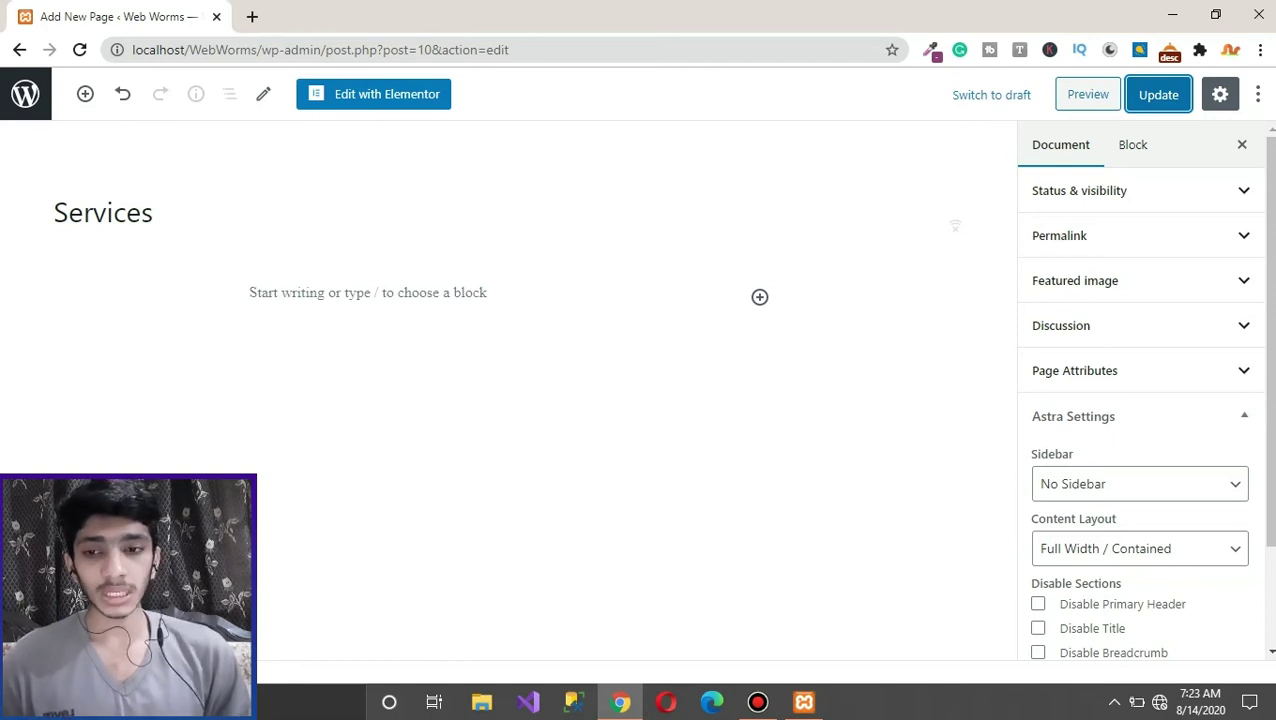
left_click(25, 94)
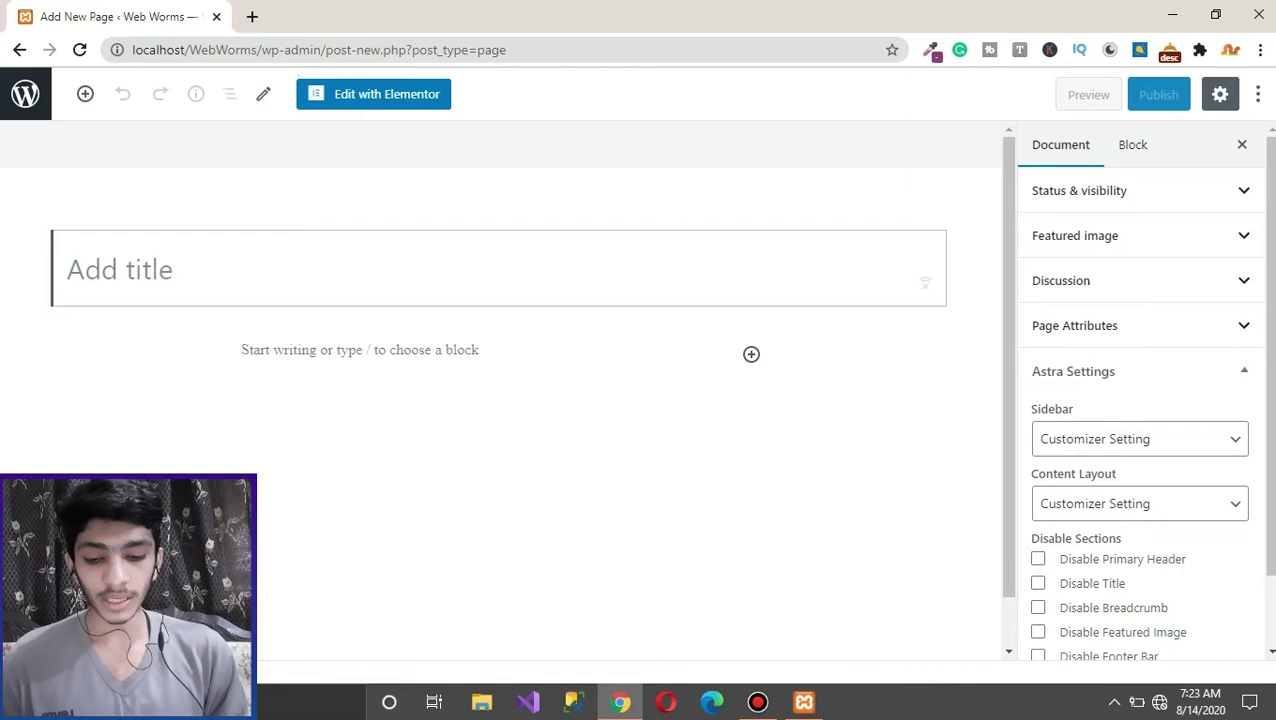
Step: Title the new page 'Web Development', publish it, and return to the pages list
type("Web W")
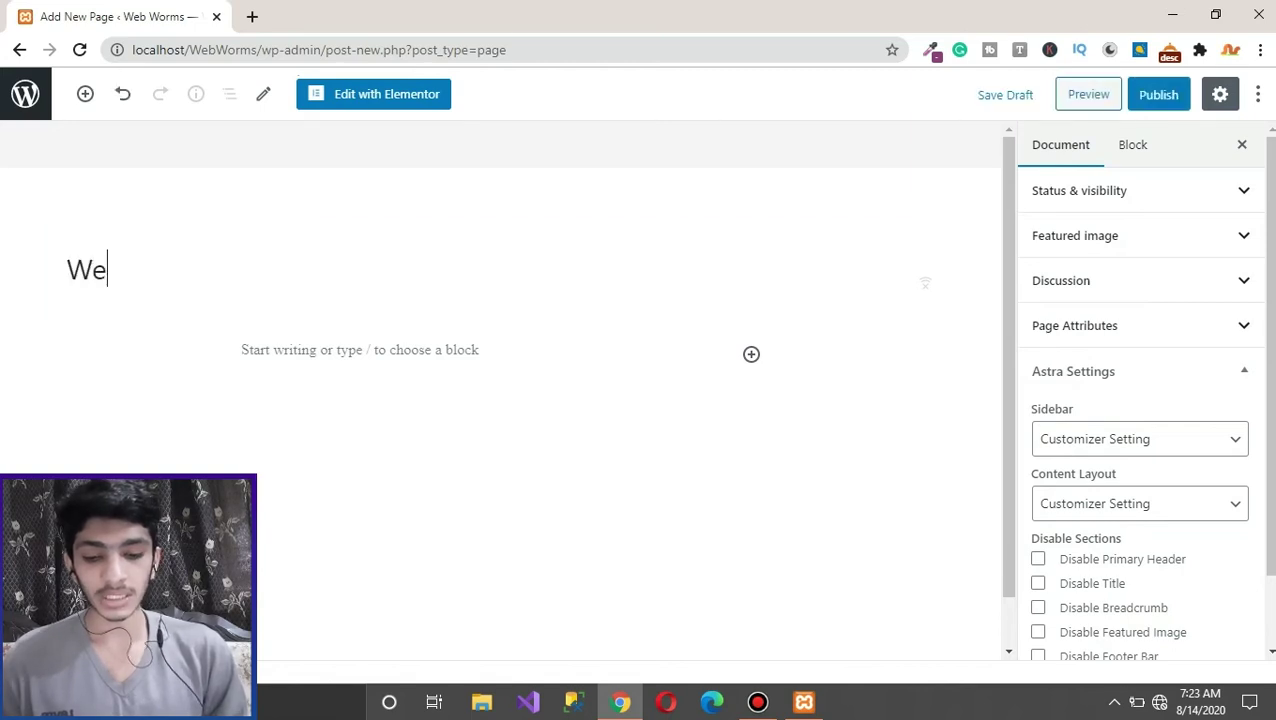
key("BackSpace")
type("Developnebt")
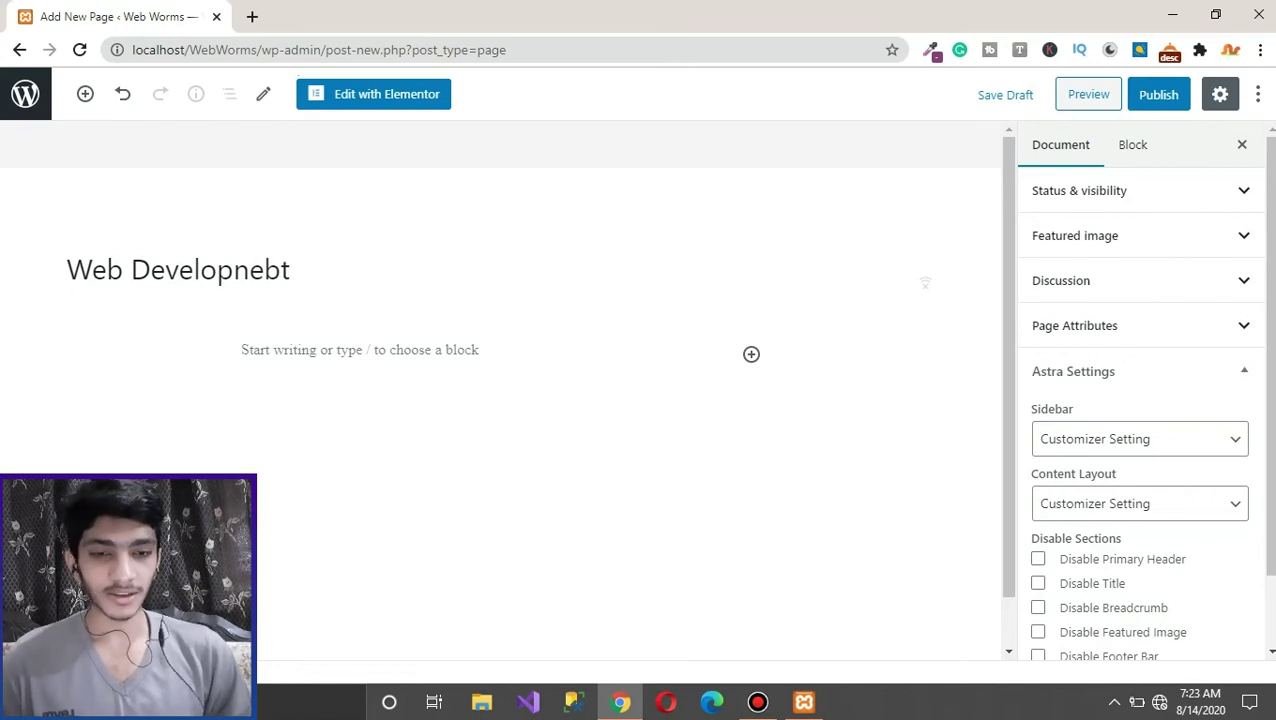
key("BackSpace")
key("BackSpace")
key("BackSpace")
key("BackSpace")
type("ment")
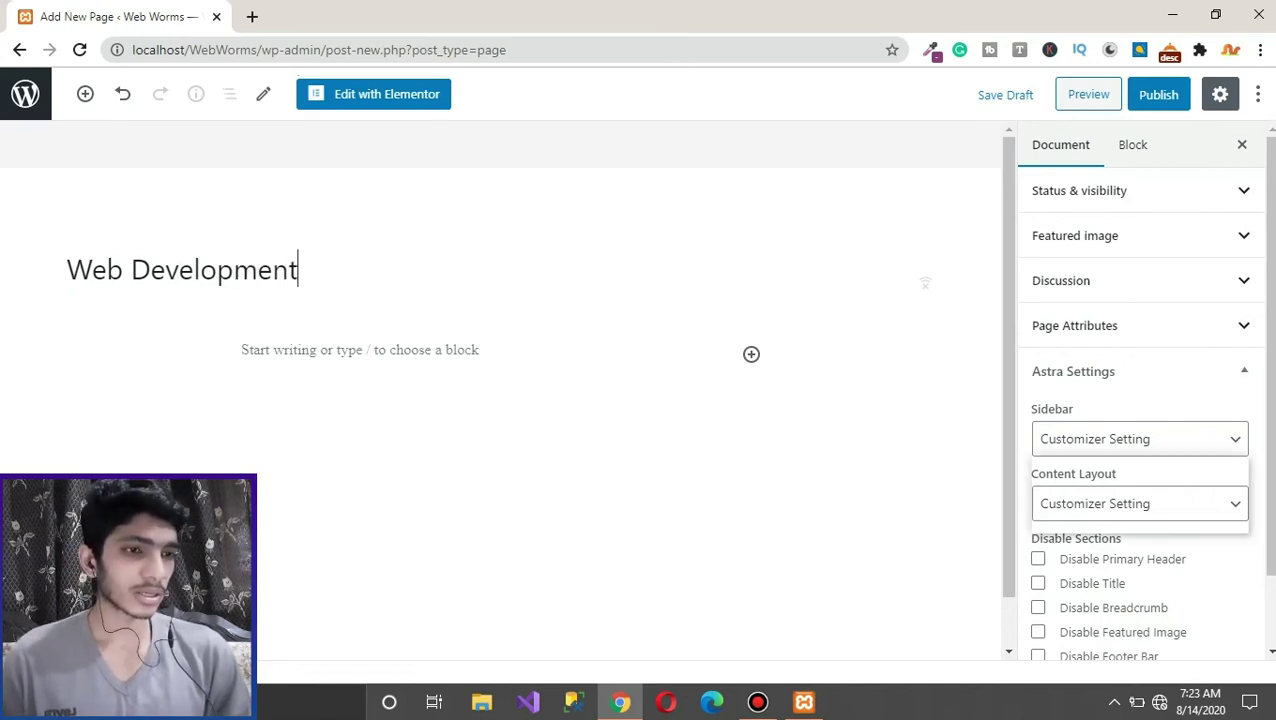
left_click(1140, 439)
key("Escape")
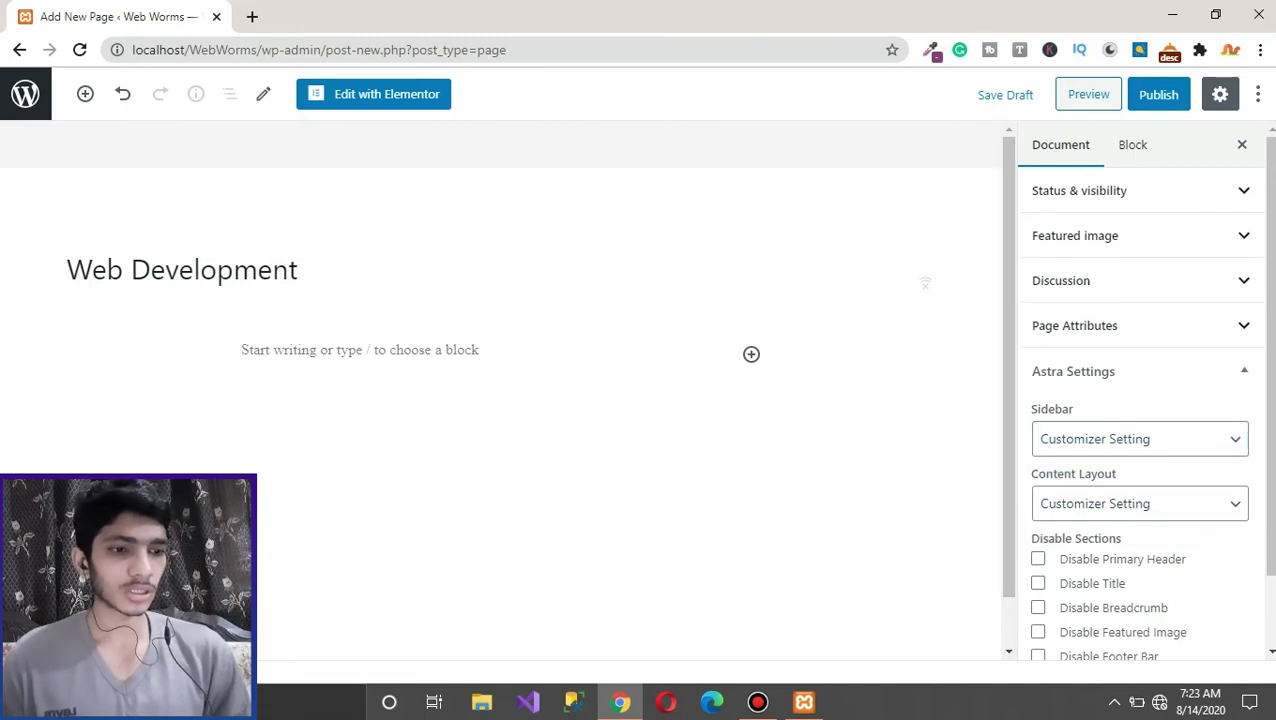
key("ctrl+s")
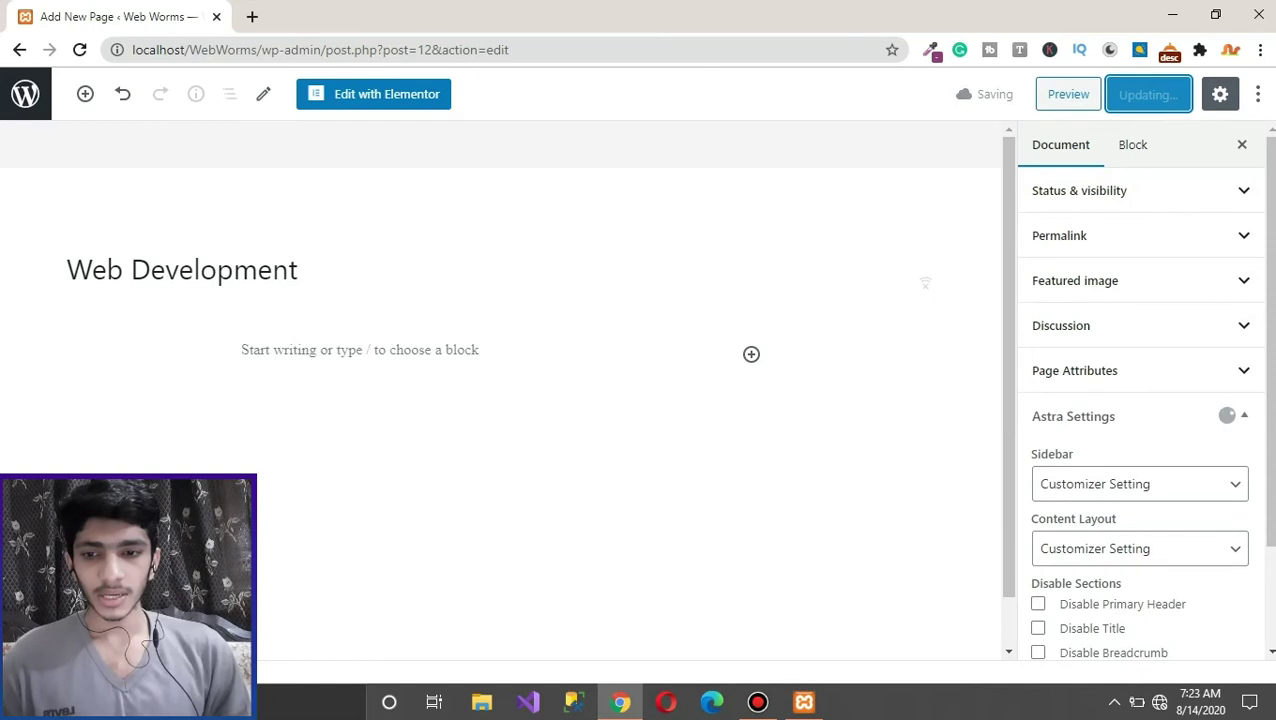
left_click(25, 93)
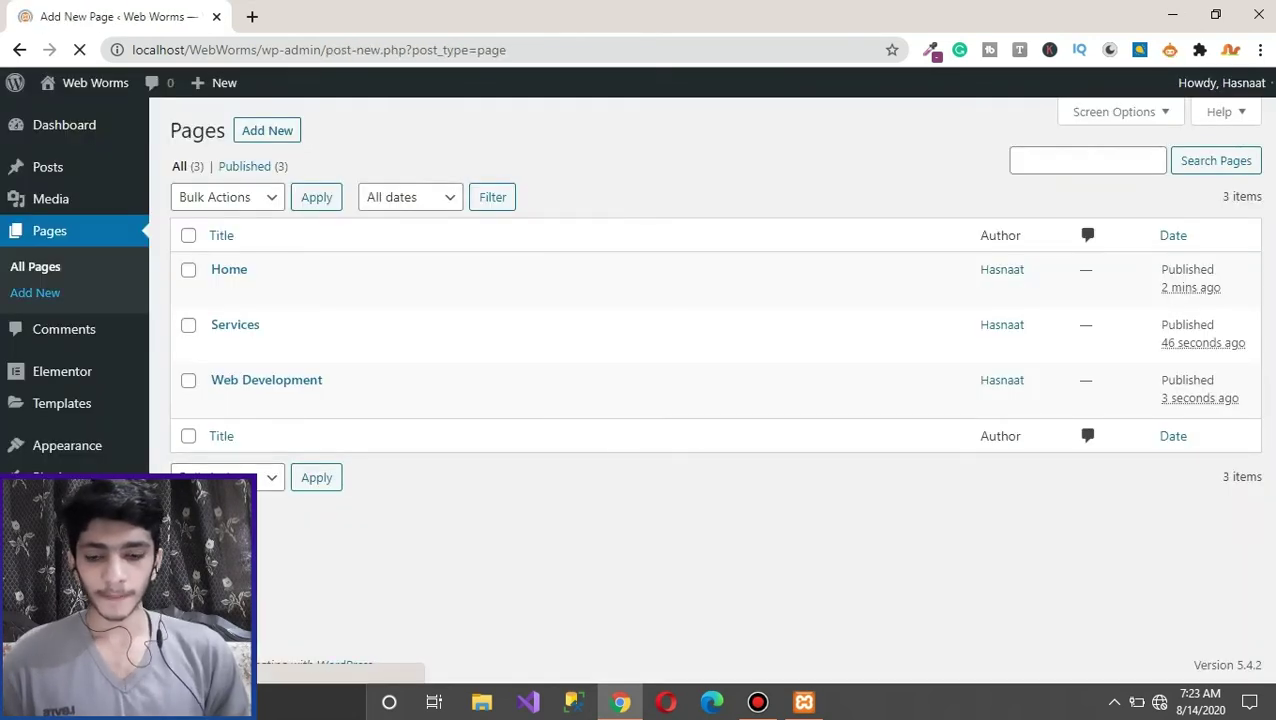
Step: Title the page 'Web Designing' and publish it
type("W")
key("BackSpace")
type("W")
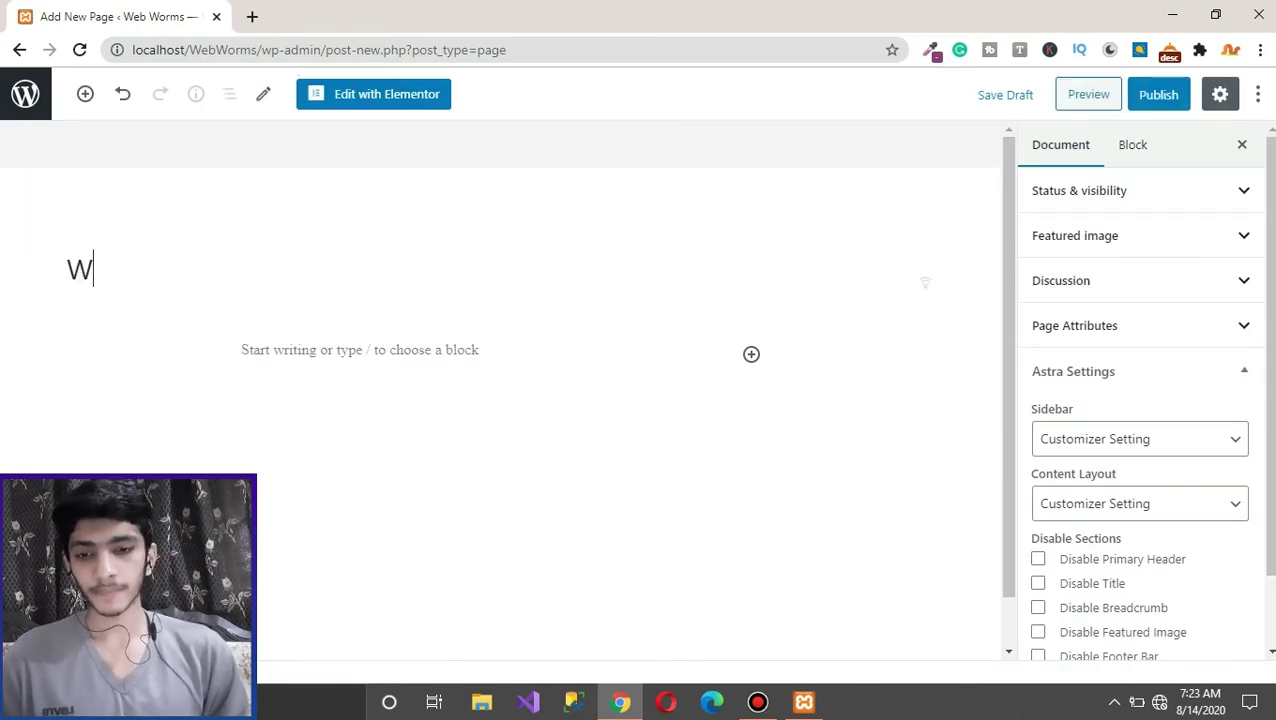
type("eb Designing")
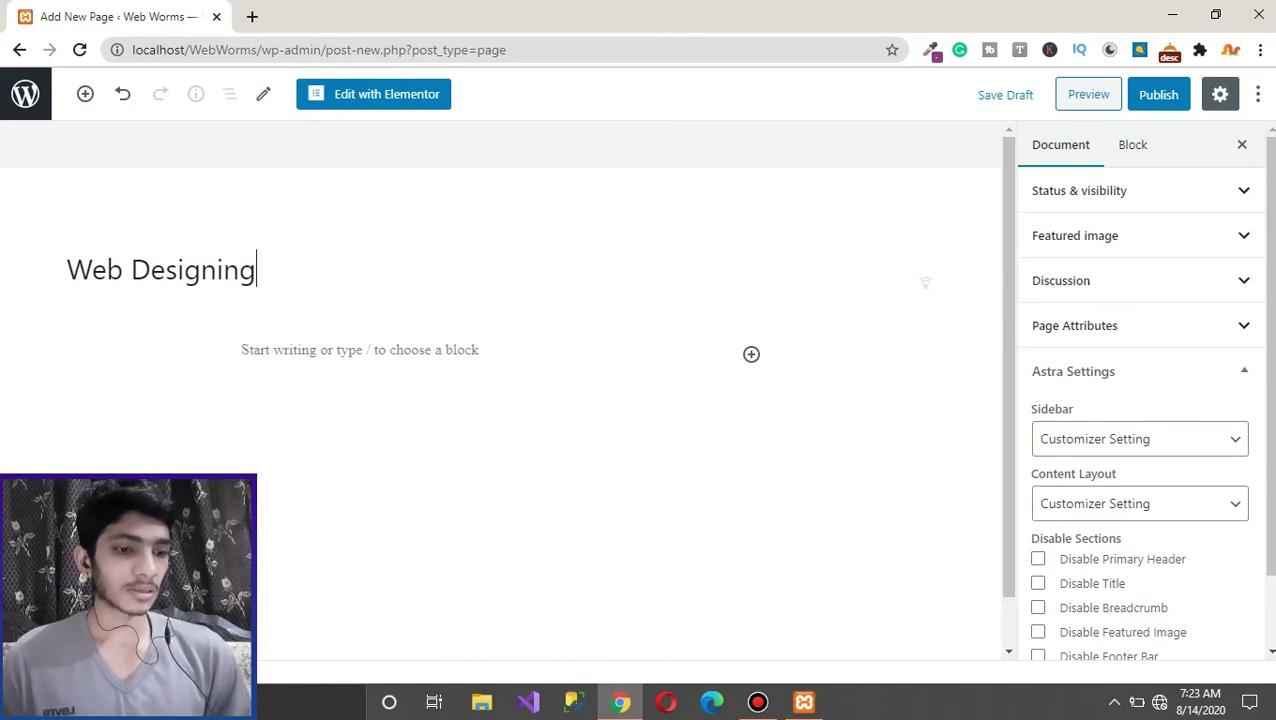
key("ctrl+s")
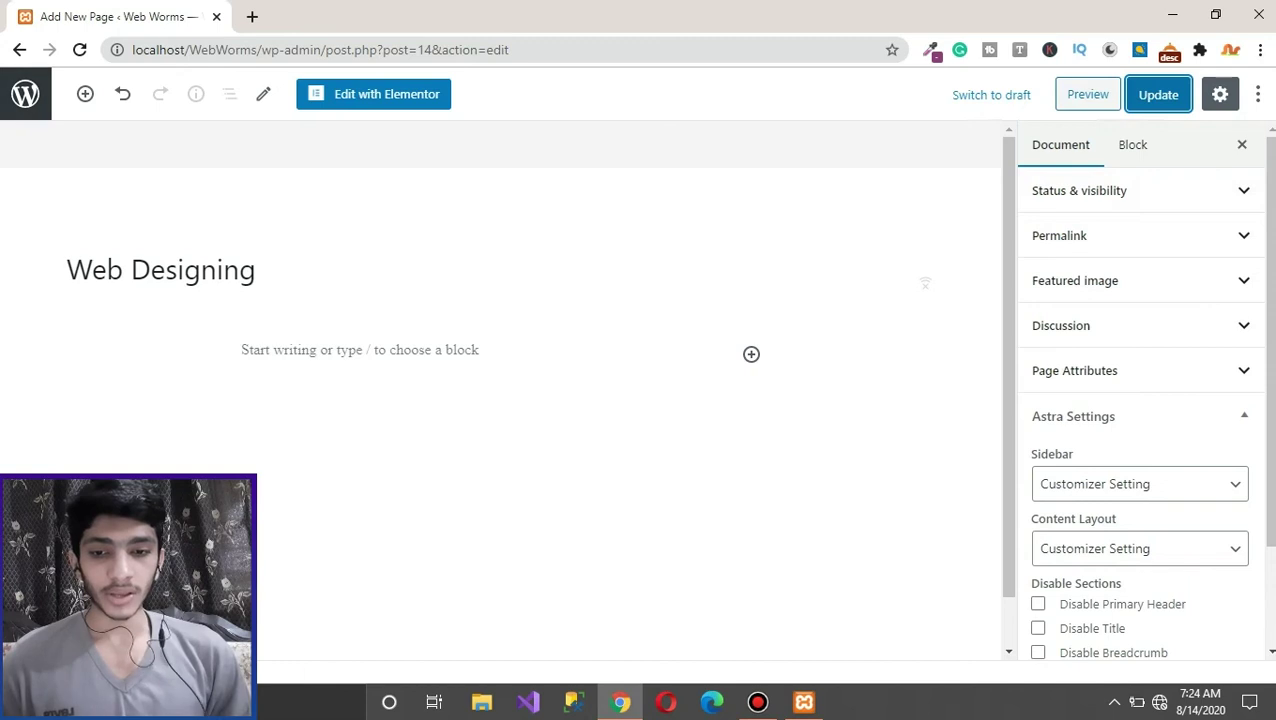
left_click(25, 93)
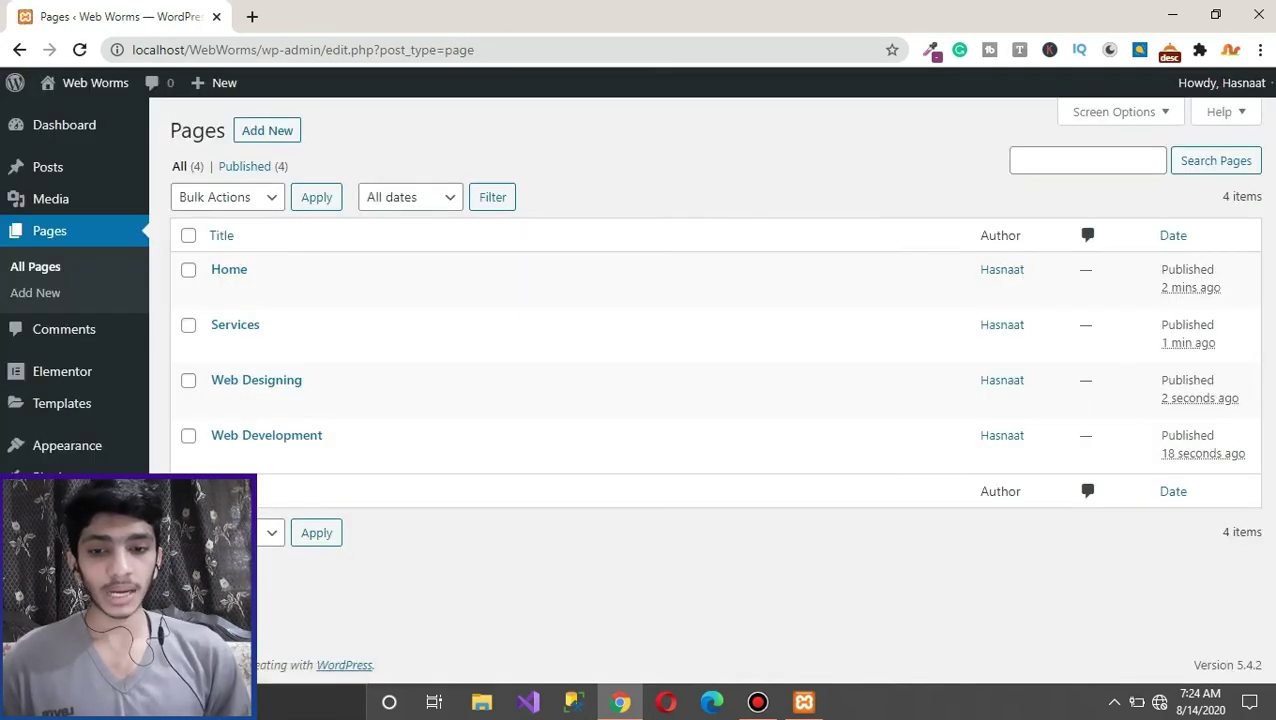
Step: Create and publish a new page titled 'Blogs'
left_click(35, 292)
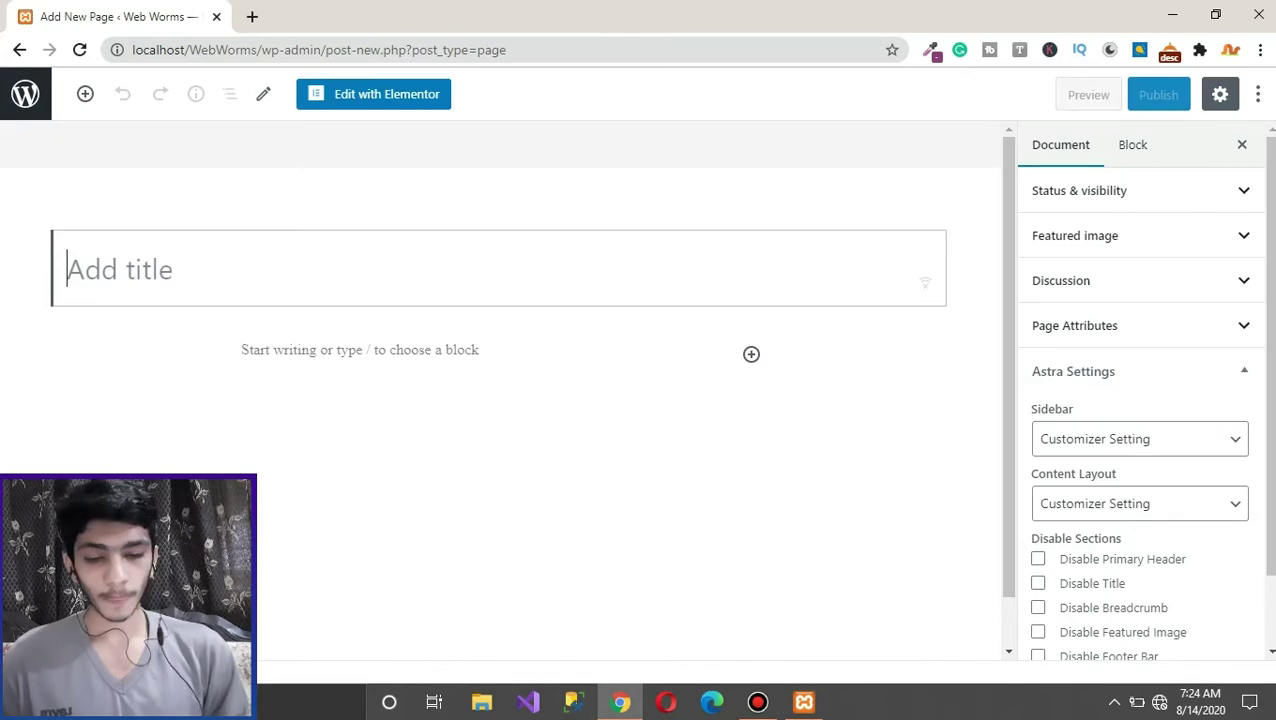
type("Blogs")
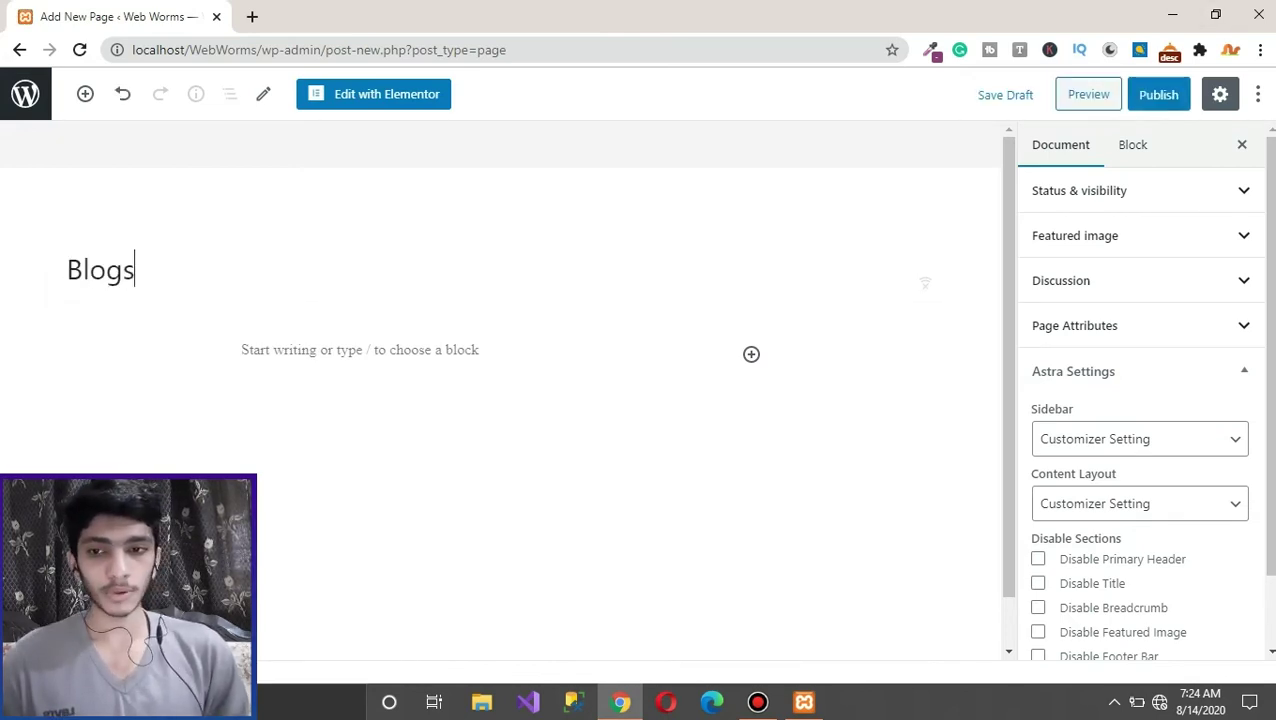
left_click(1158, 94)
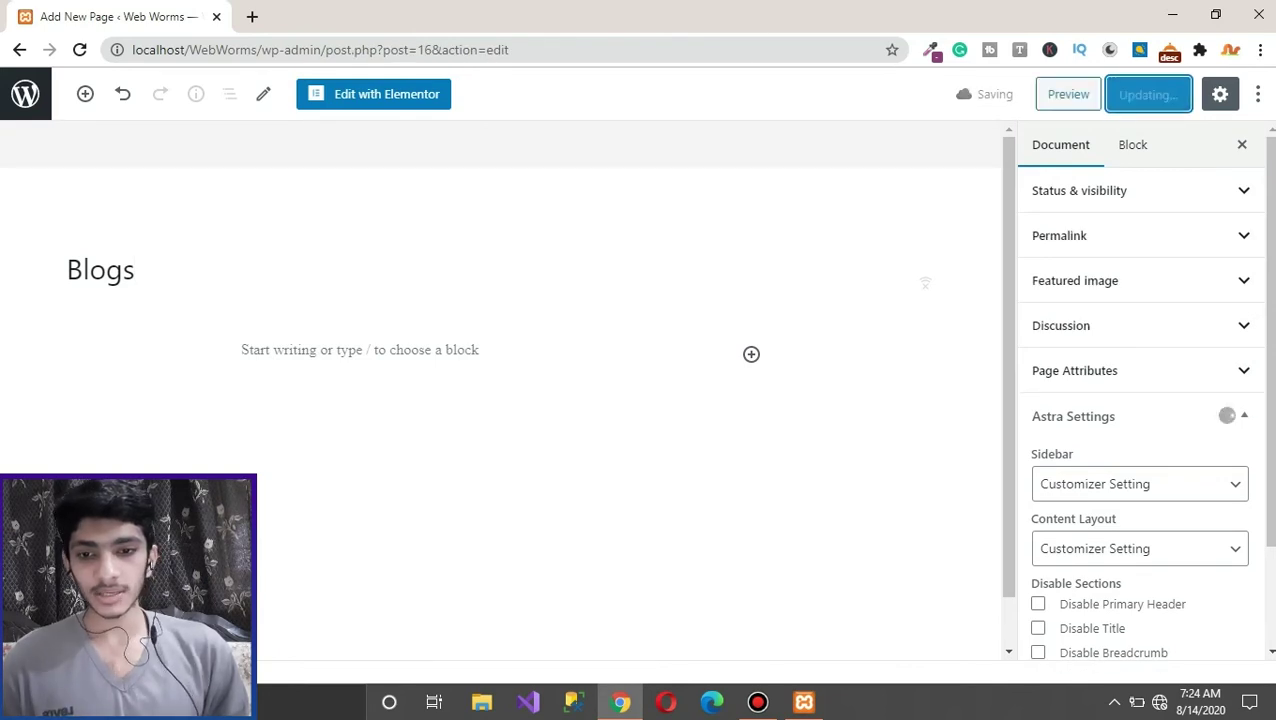
left_click(25, 94)
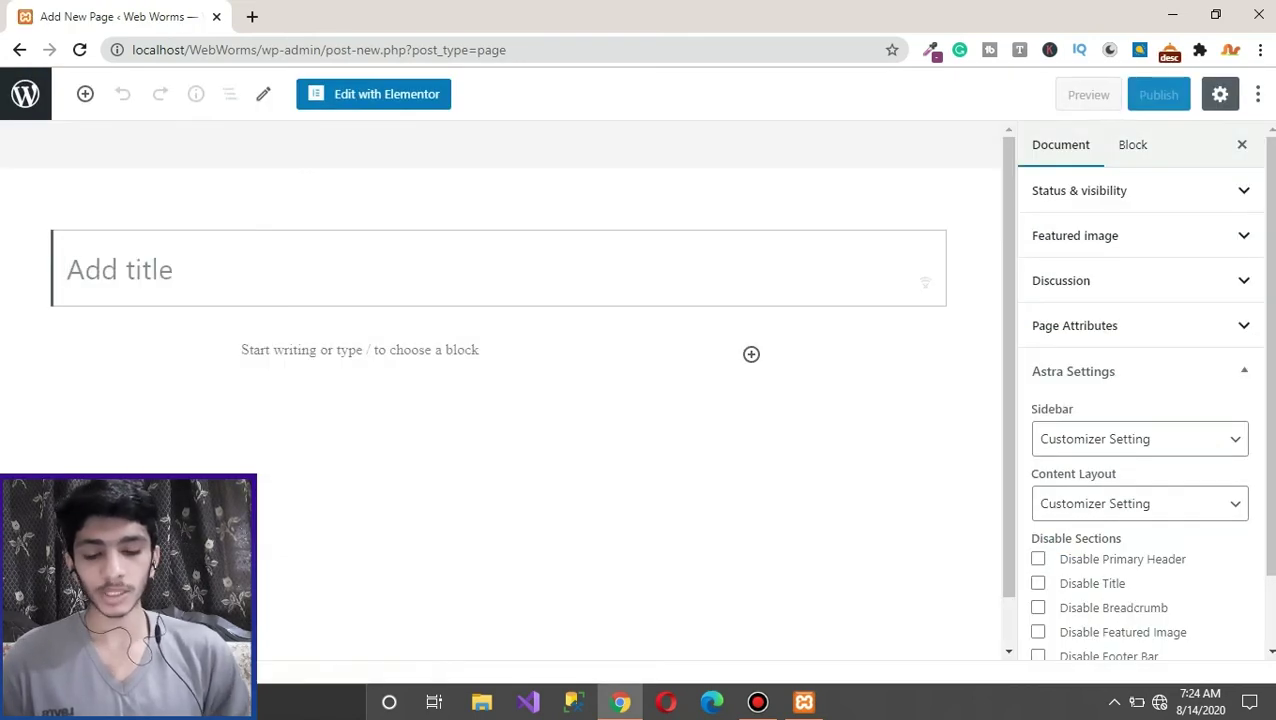
Step: Create and publish a page titled 'About Us'
type("About Uds")
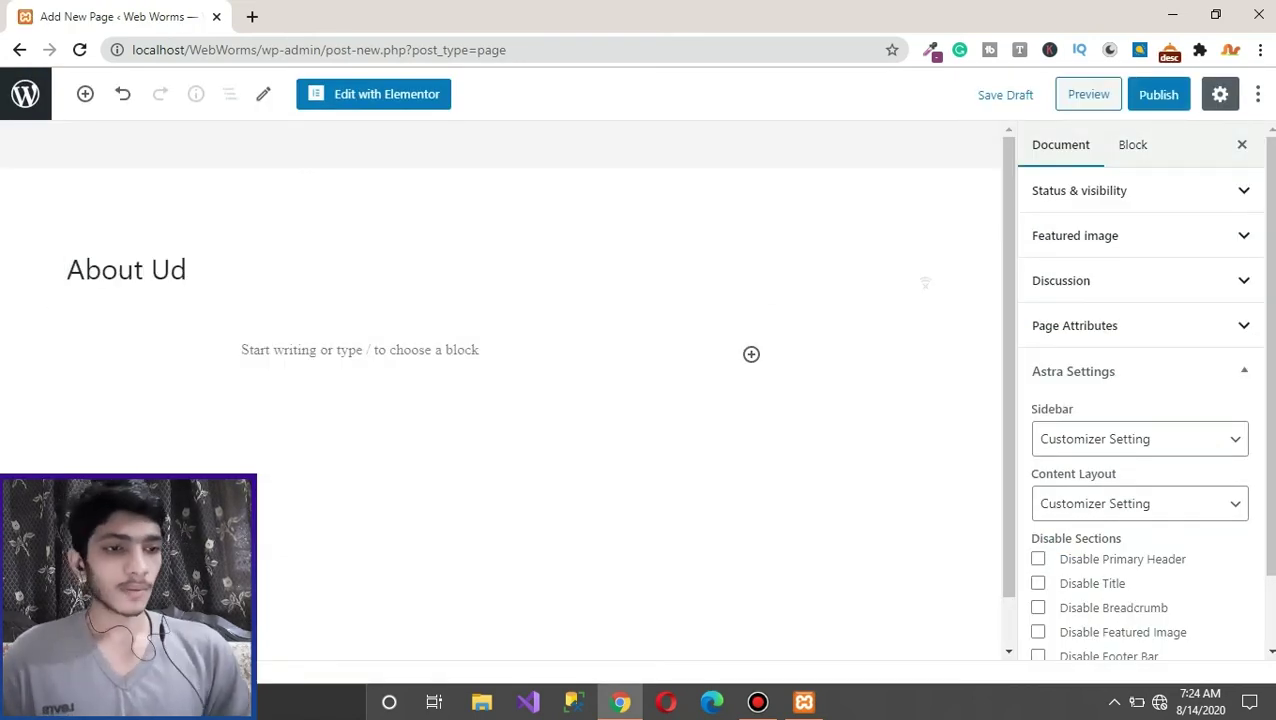
key("BackSpace")
key("BackSpace")
type("s")
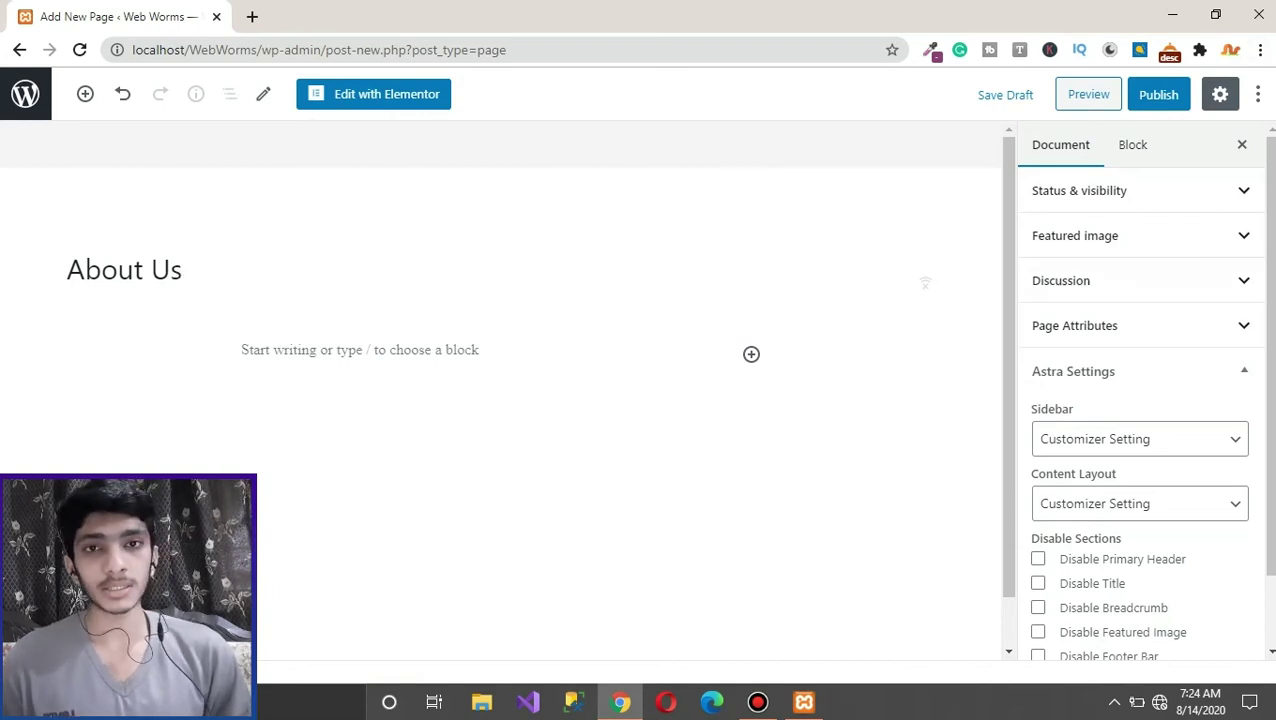
left_click(1158, 94)
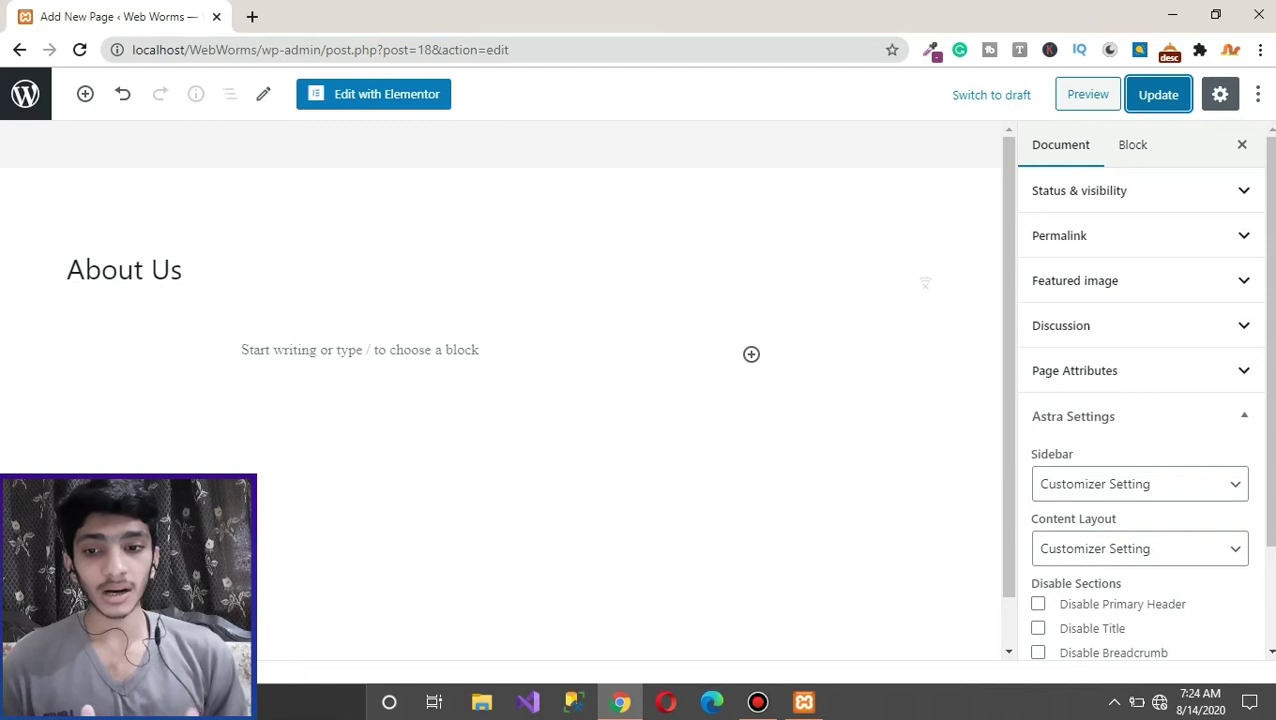
left_click(25, 93)
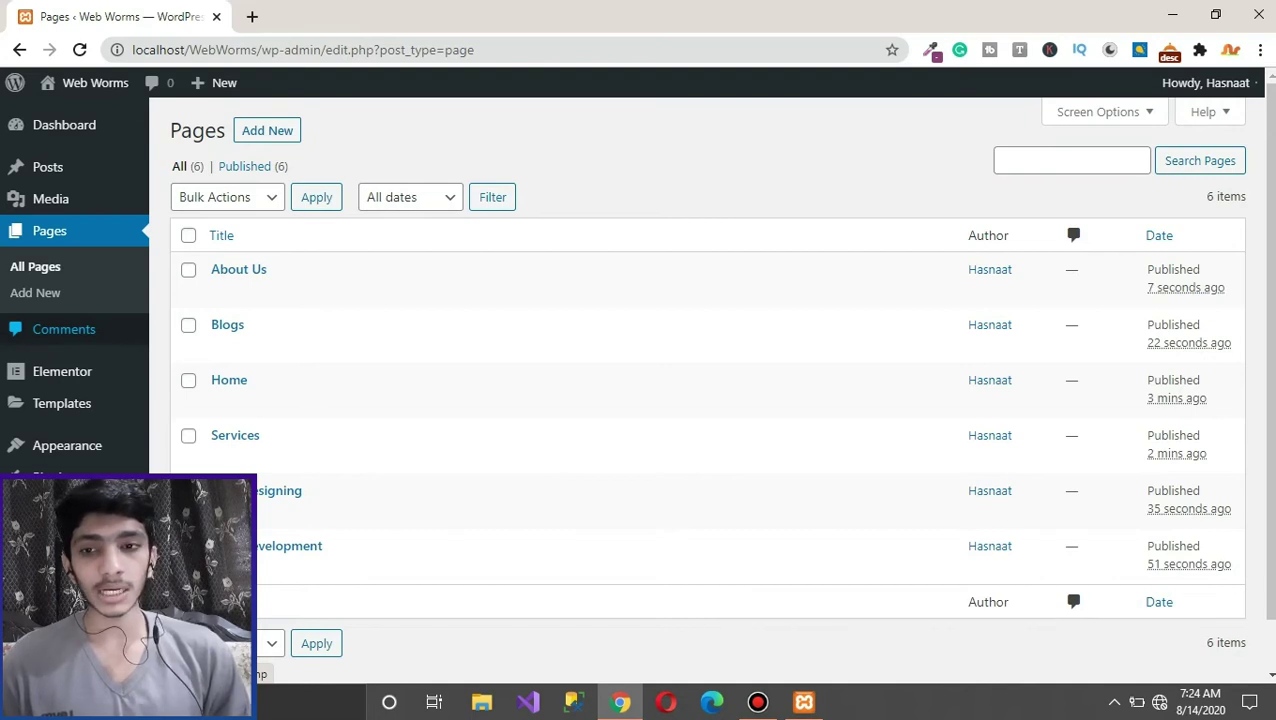
Step: Create and publish a page titled 'Contact Us'
left_click(35, 292)
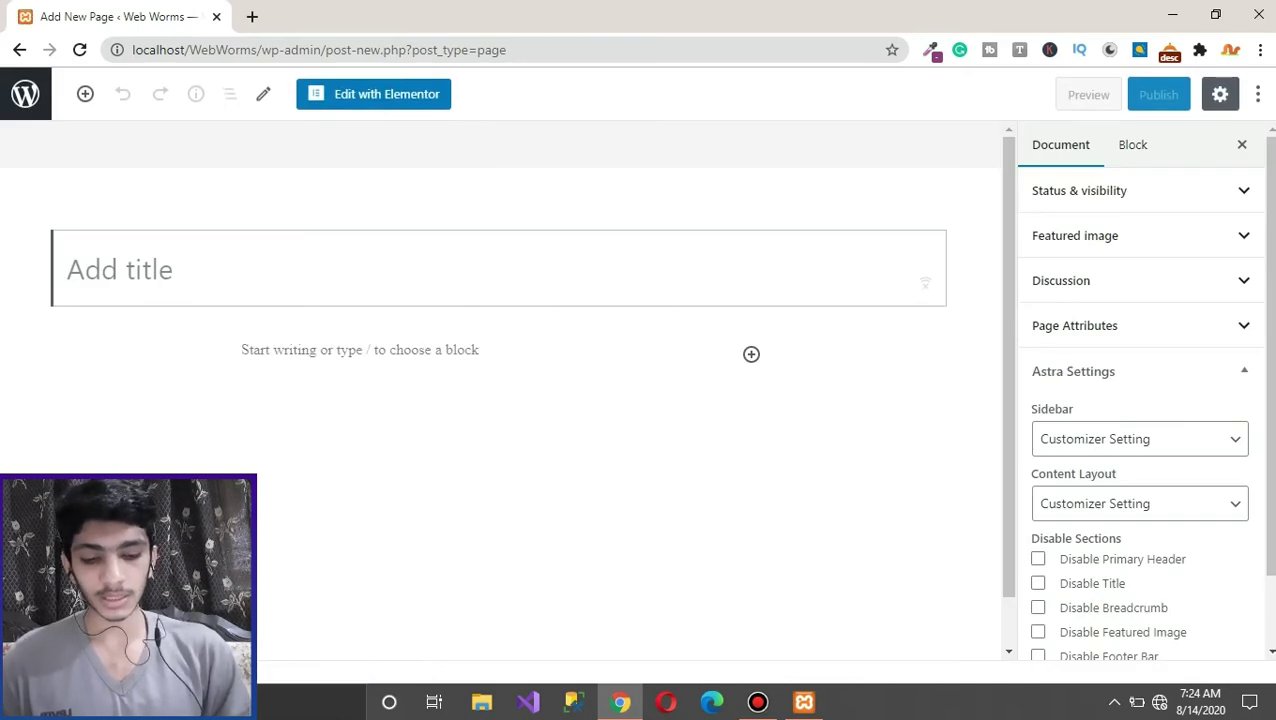
type("Cont")
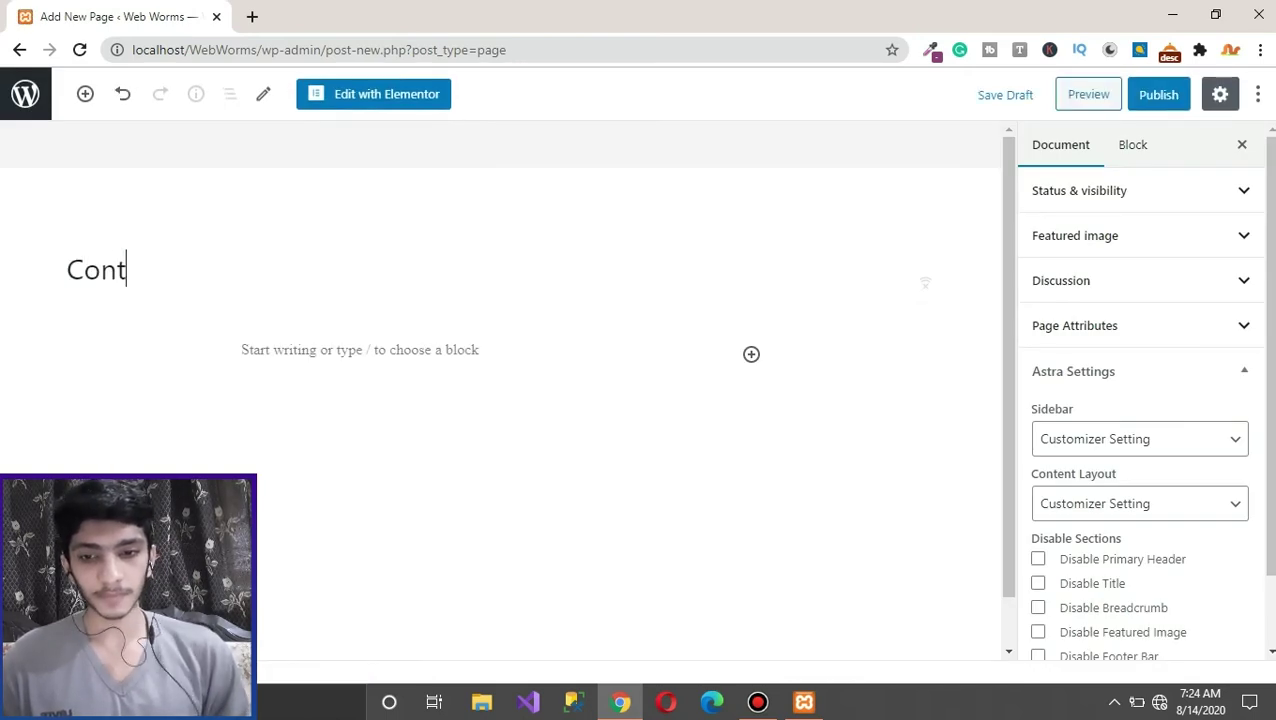
type("act us")
key("BackSpace")
key("BackSpace")
type("Us")
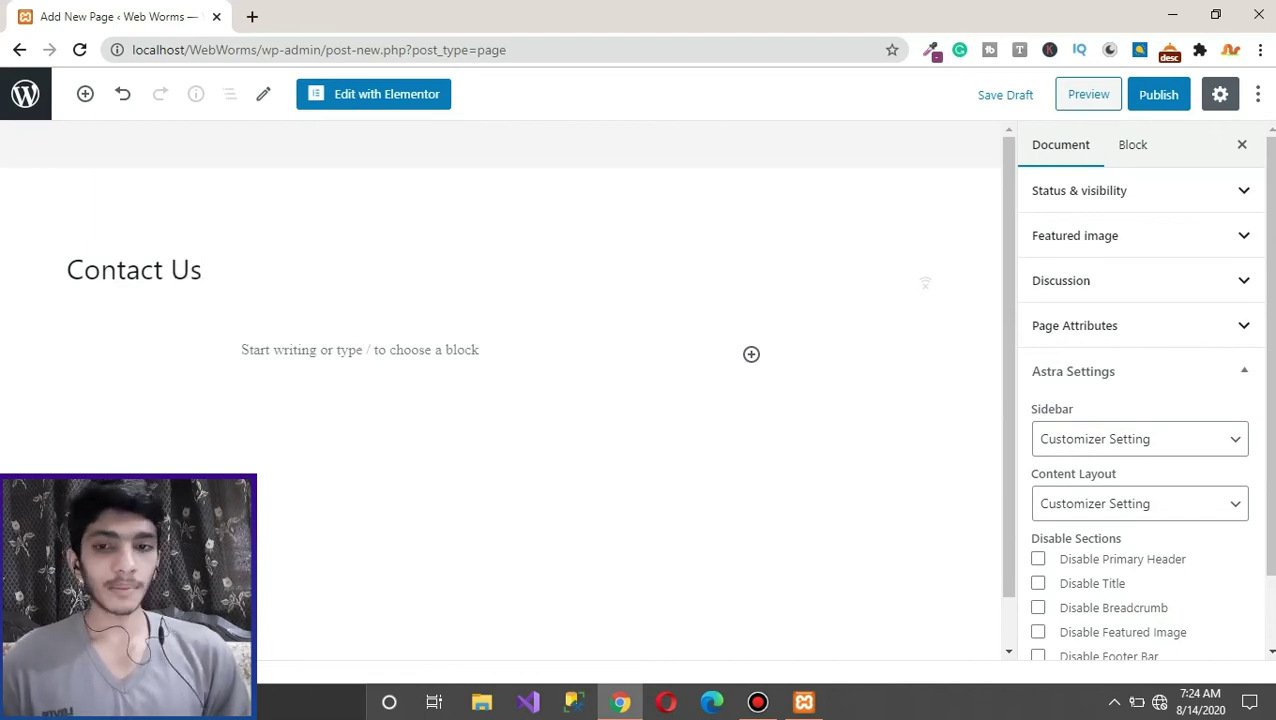
key("ctrl+s")
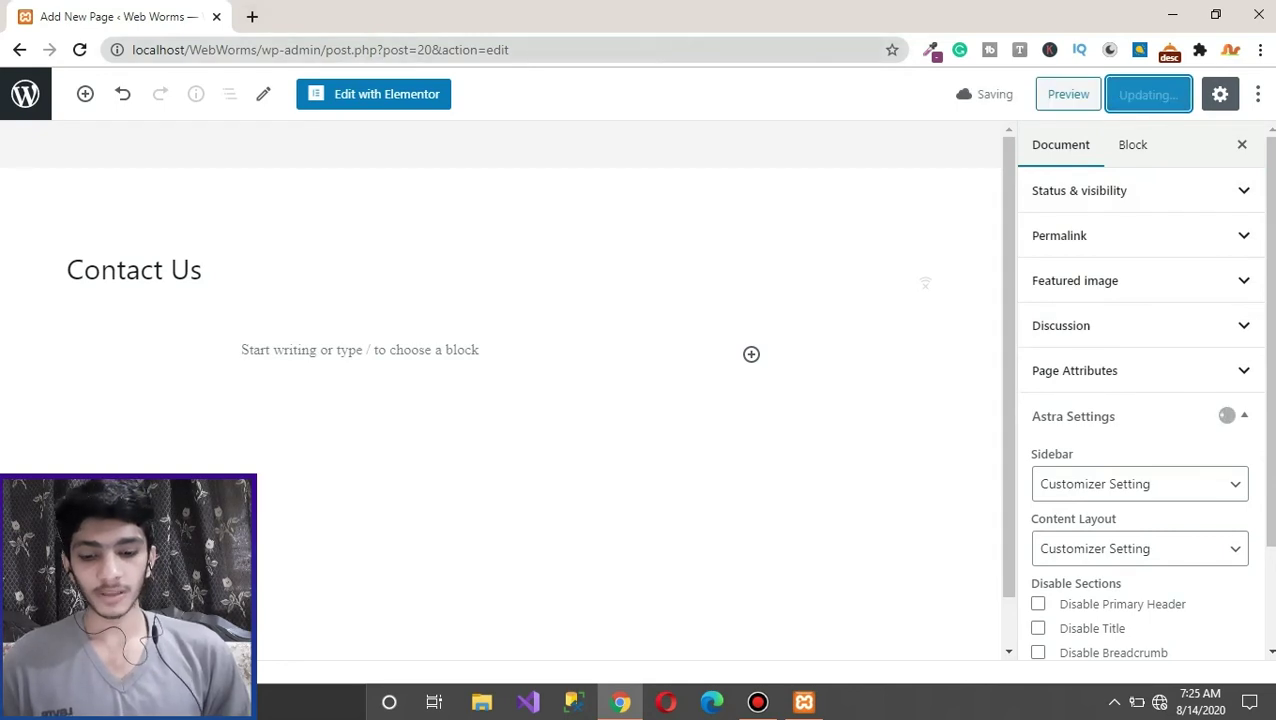
left_click_drag(257, 49, 132, 49)
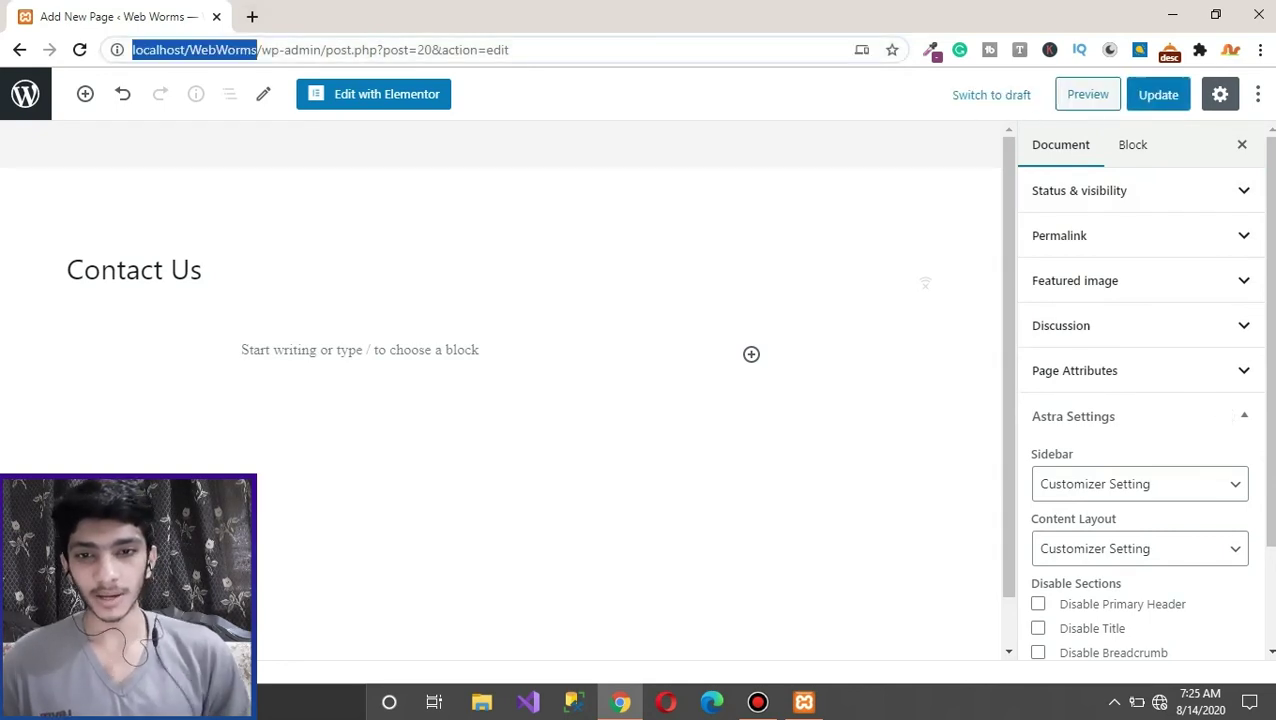
Step: Open the live Web Worms homepage in a new browser tab
key("ctrl+c")
key("ctrl+t")
key("ctrl+v")
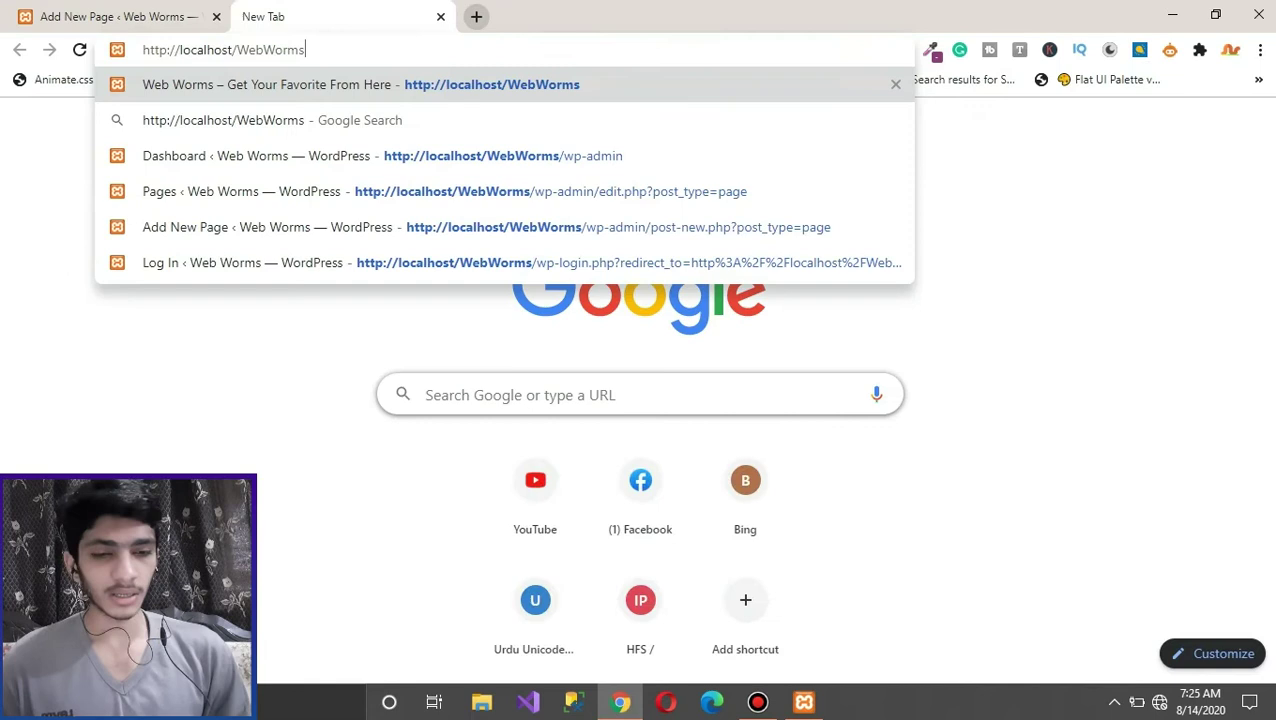
key("Return")
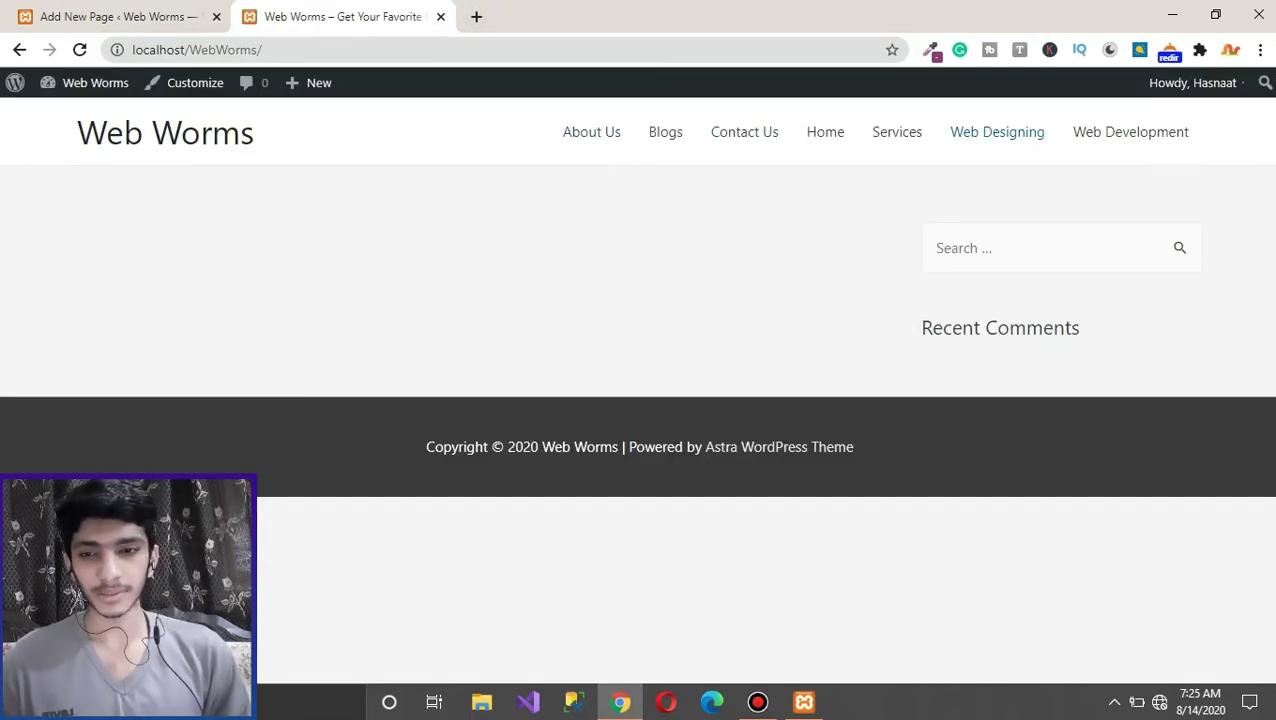
Step: Refresh the editor, return to All Pages, and compare the live site with the admin list
key("ctrl+shift+Tab")
key("F5")
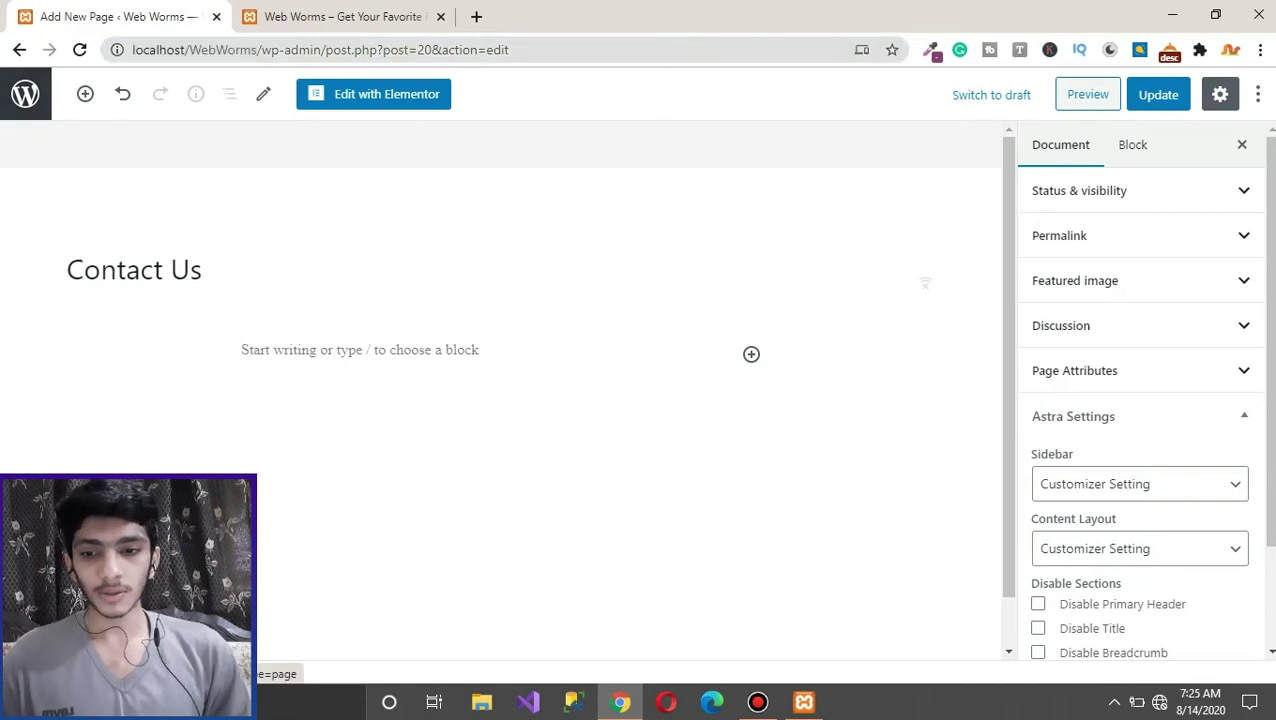
left_click(25, 93)
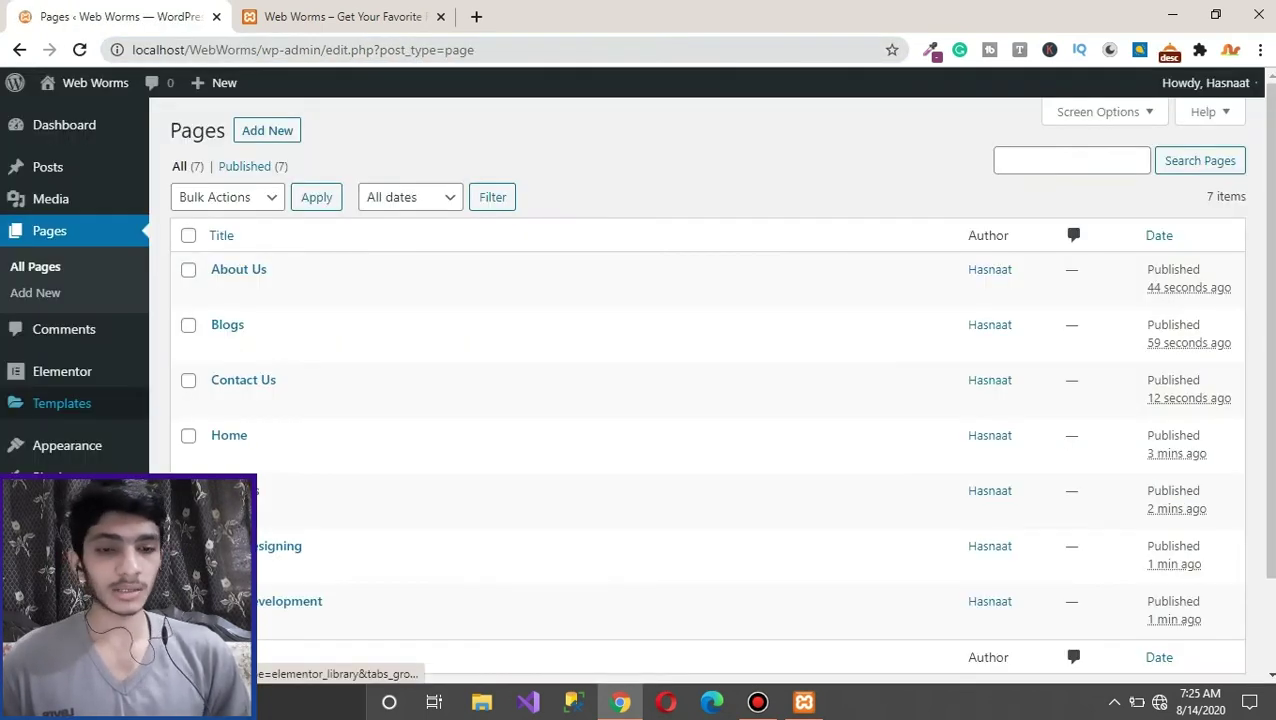
mouse_move(70, 372)
key("ctrl+Tab")
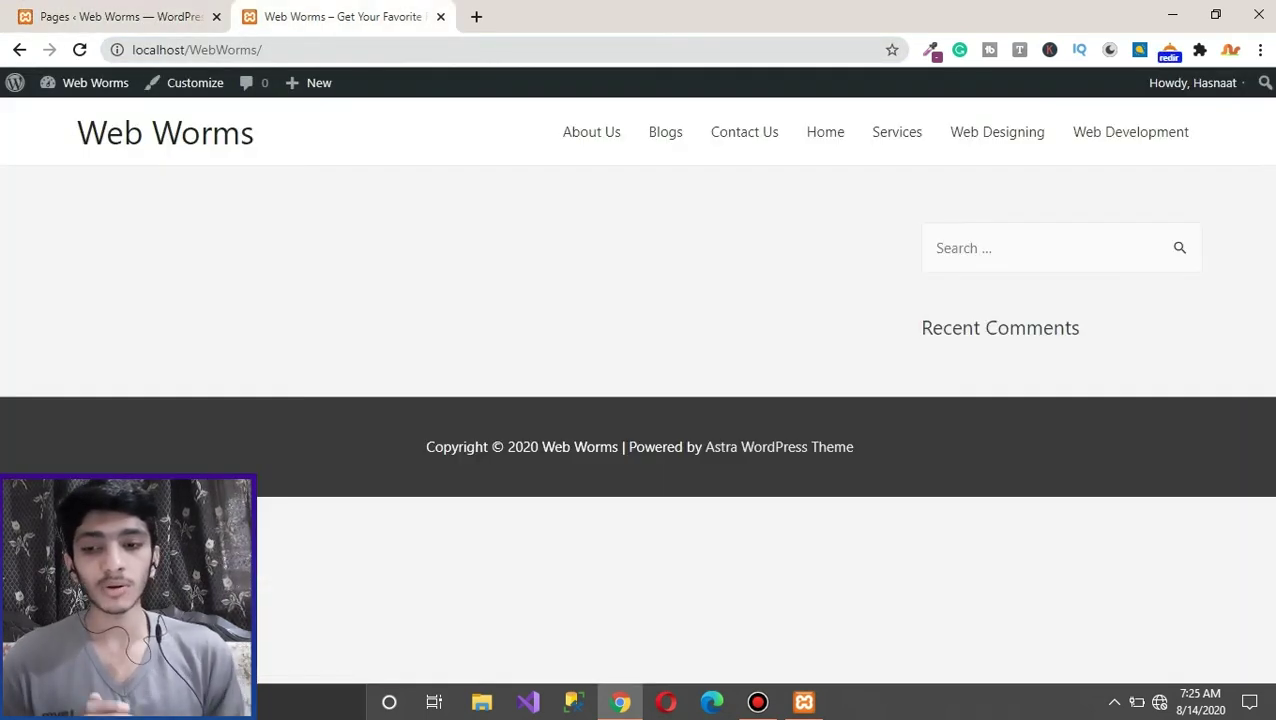
key("ctrl+Tab")
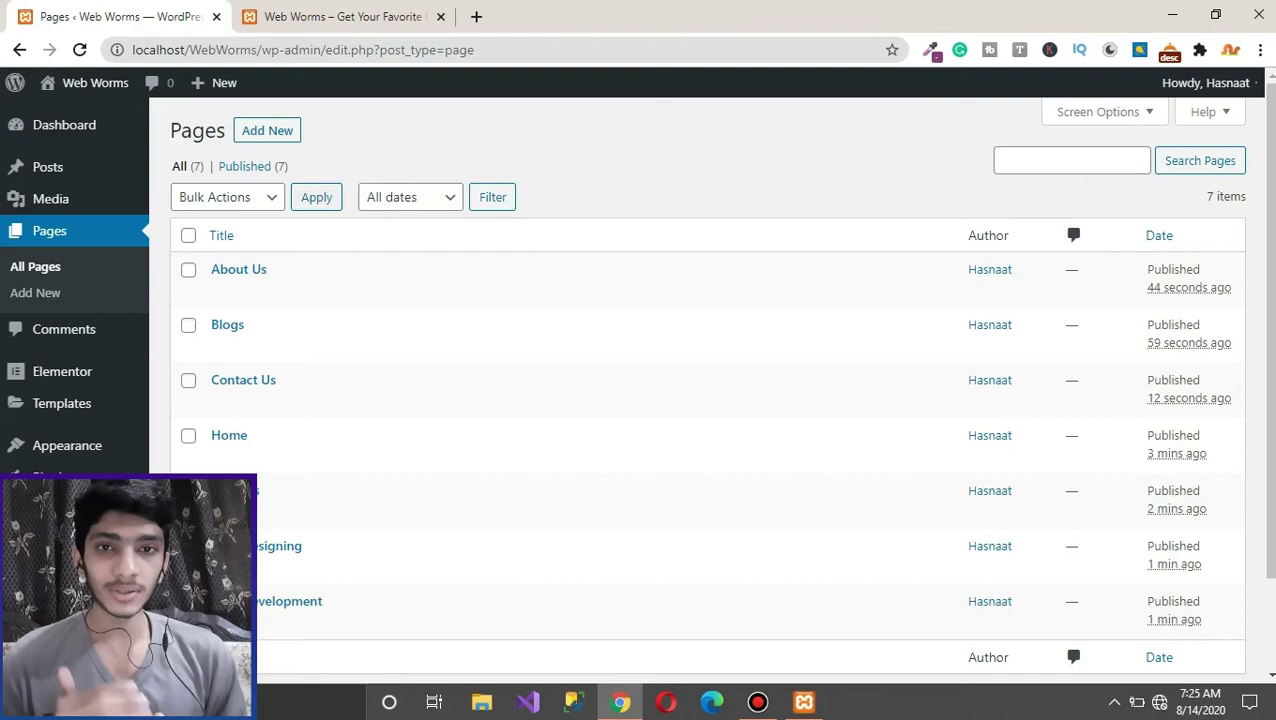
key("ctrl+Tab")
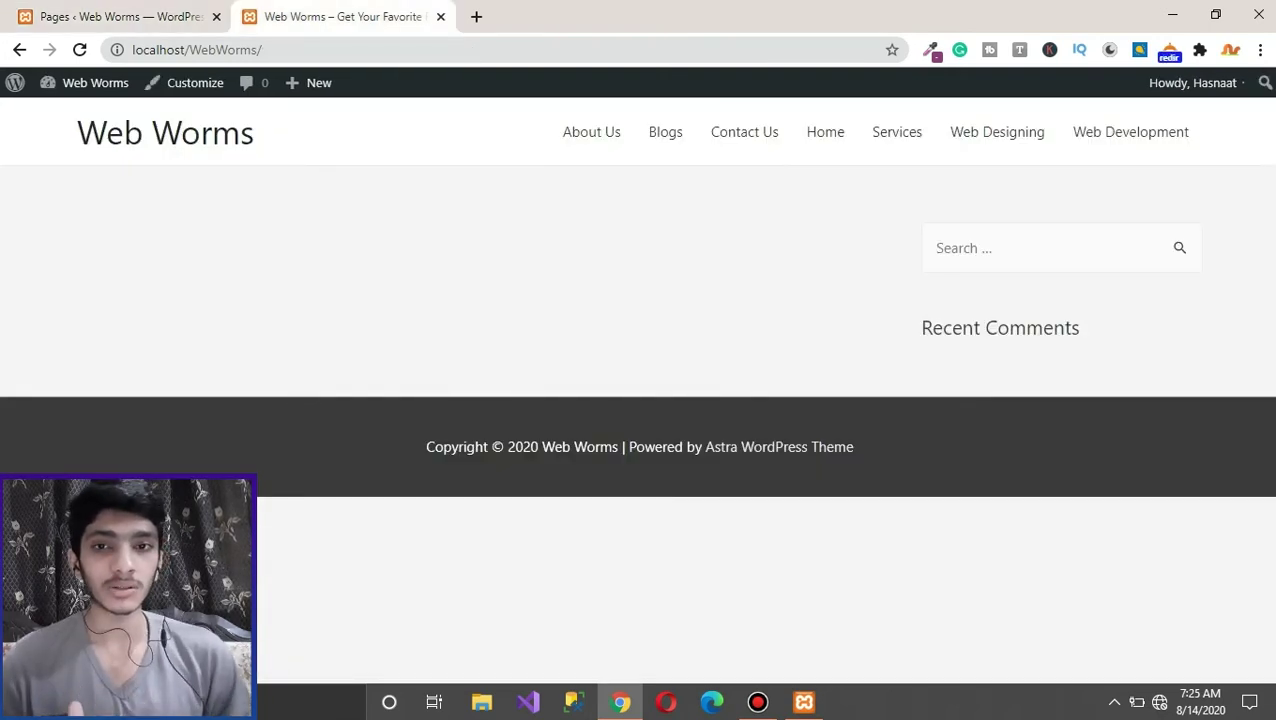
key("ctrl+Tab")
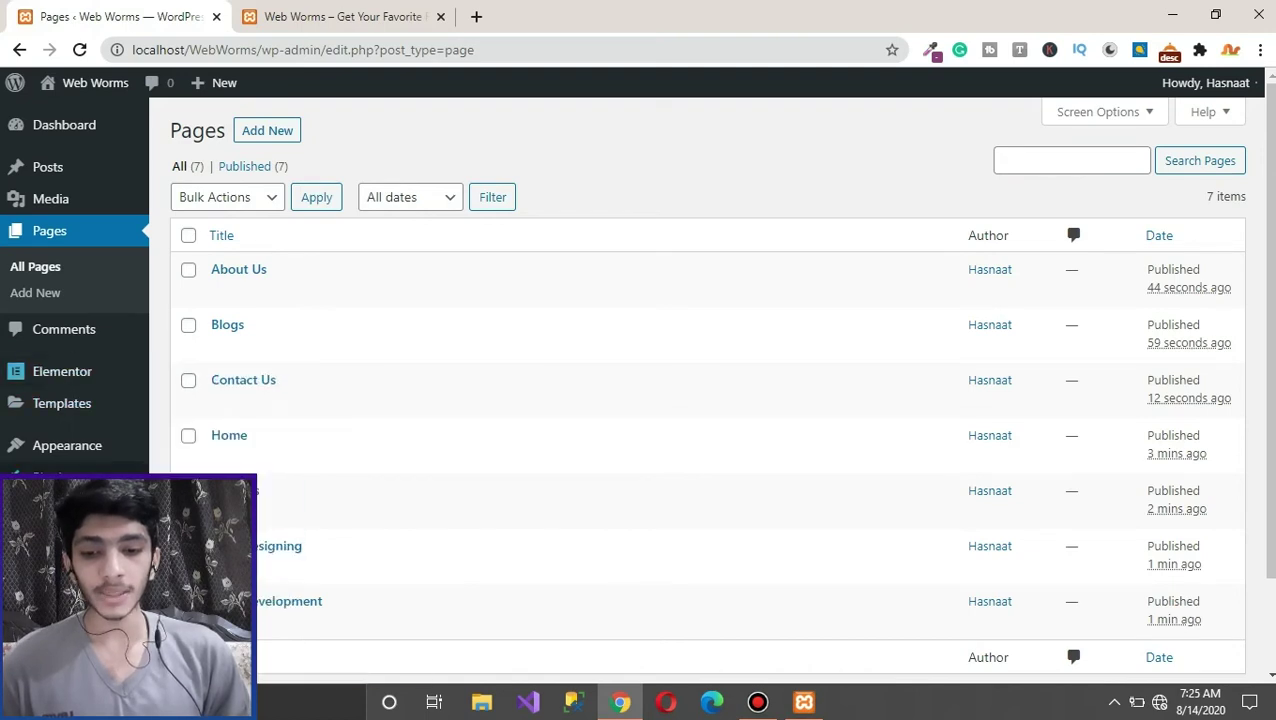
mouse_move(67, 445)
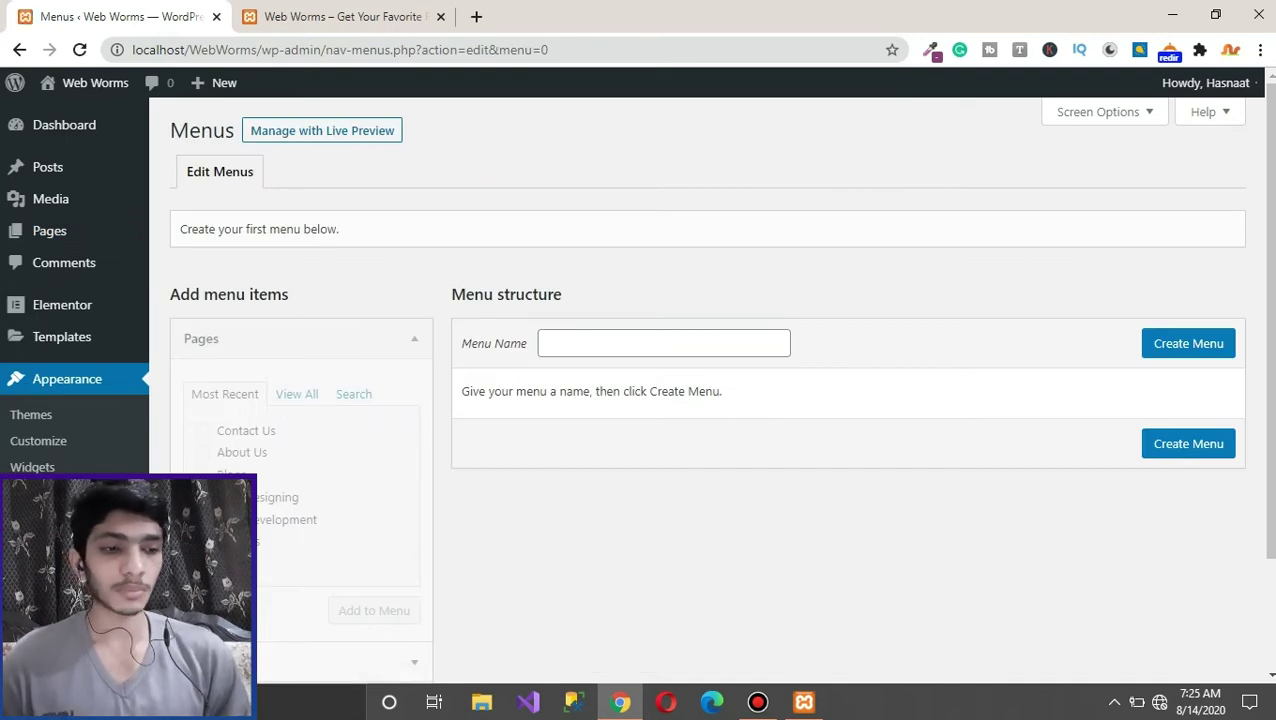
Step: Create a new navigation menu named 'main menu'
left_click(663, 343)
key("Down")
key("Return")
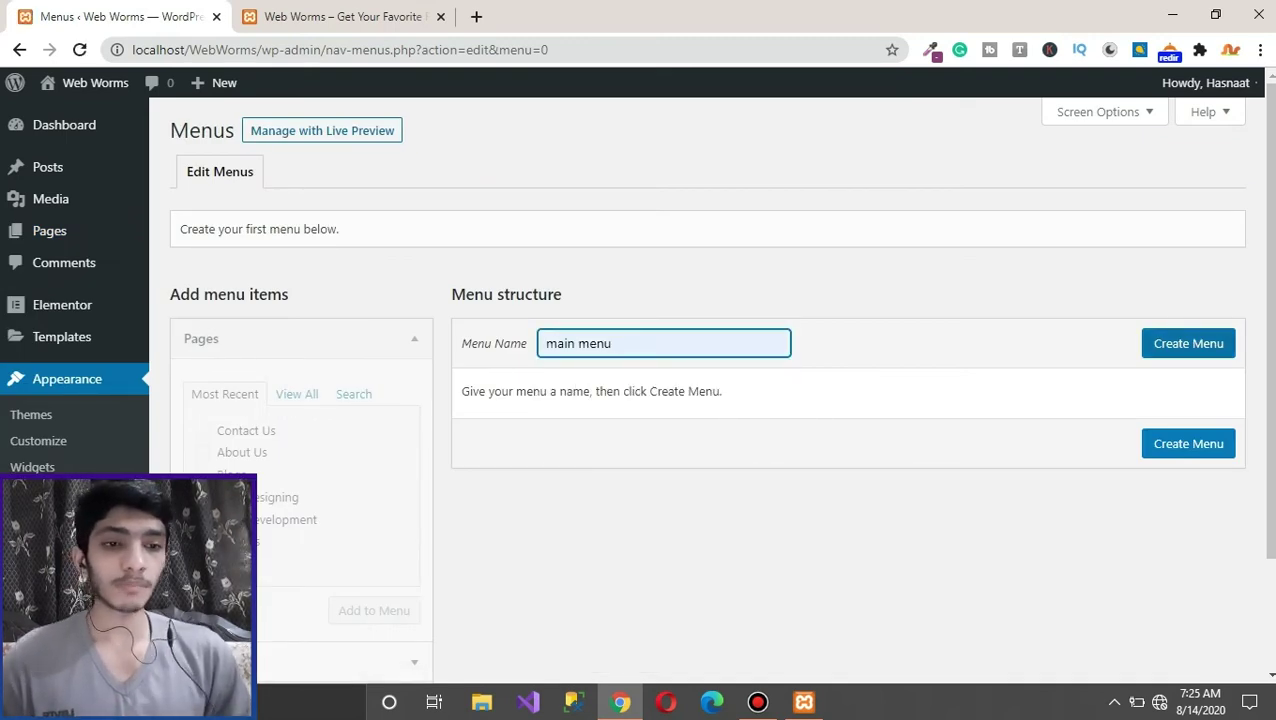
key("ctrl+Tab")
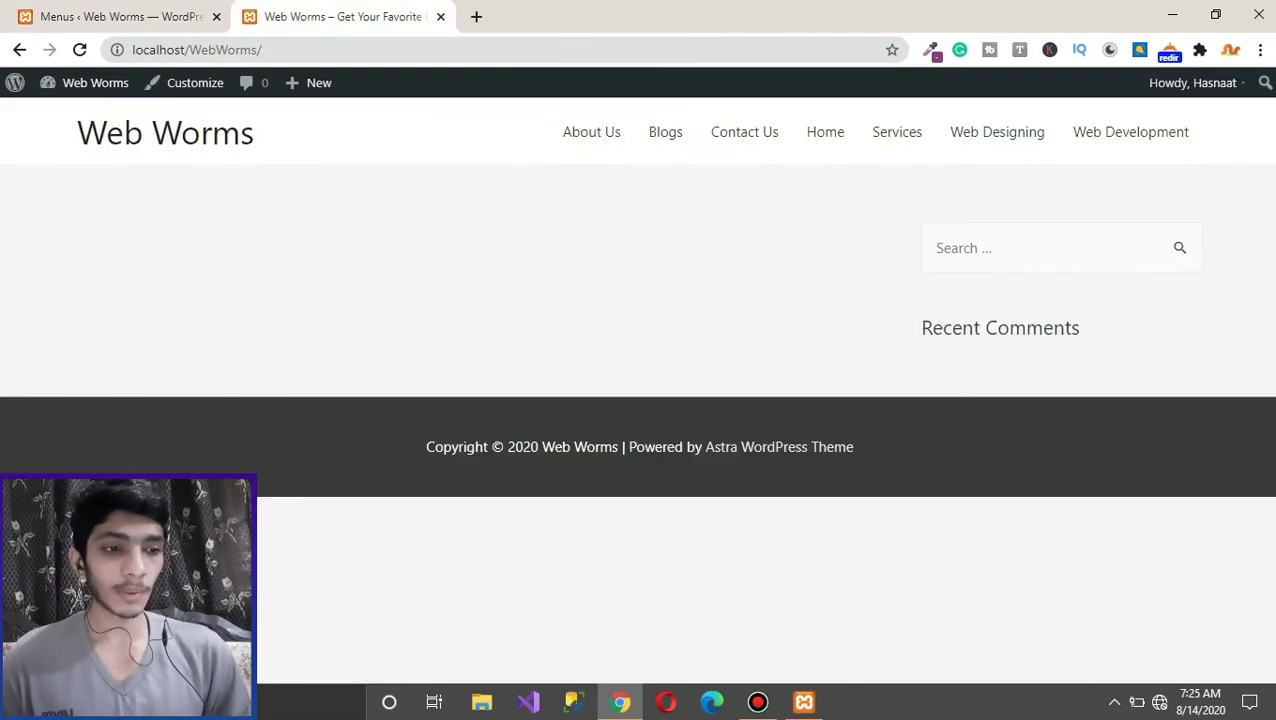
key("ctrl+Tab")
key("Tab")
key("Return")
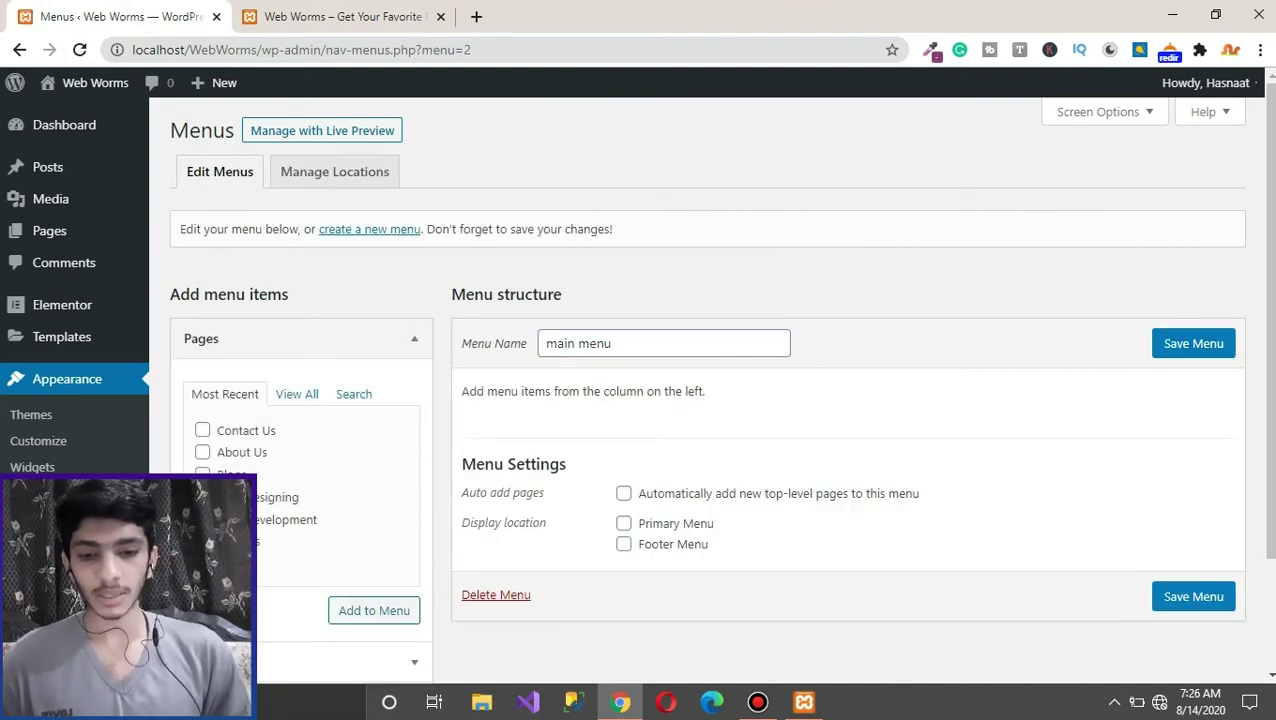
Step: Add all seven site pages to main menu and save it
key("Return")
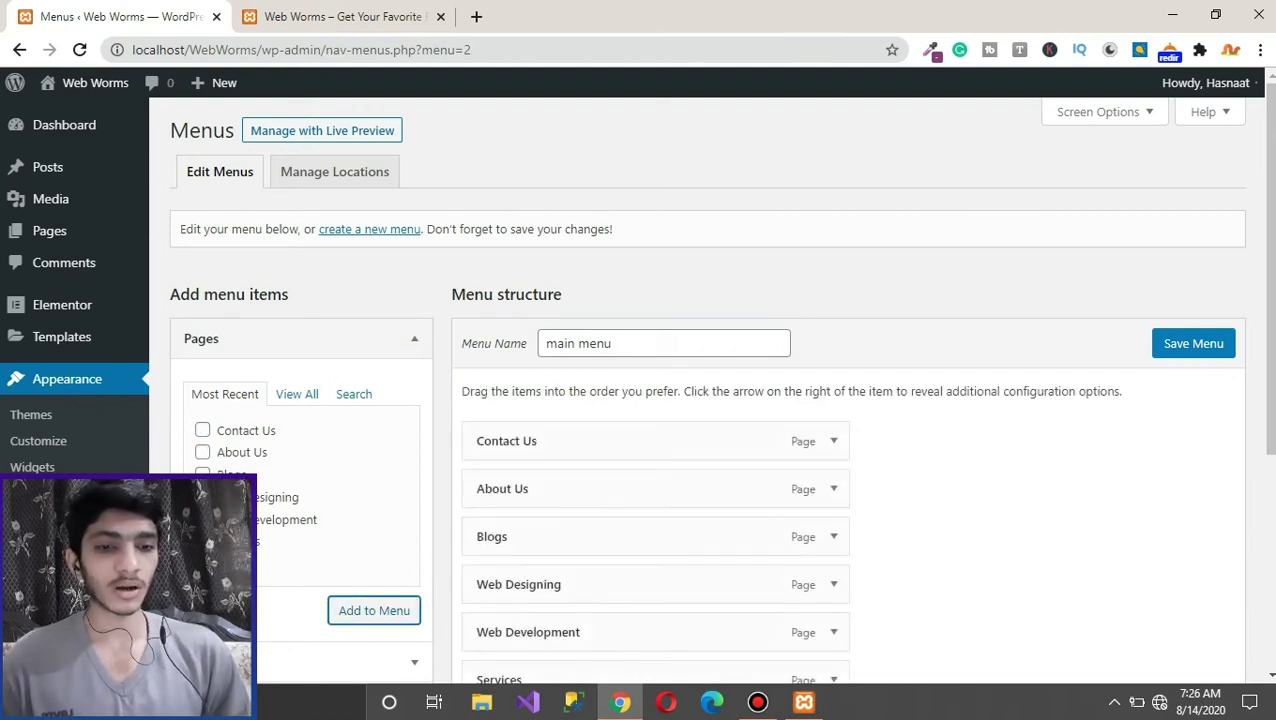
scroll(700, 400, "down", 2)
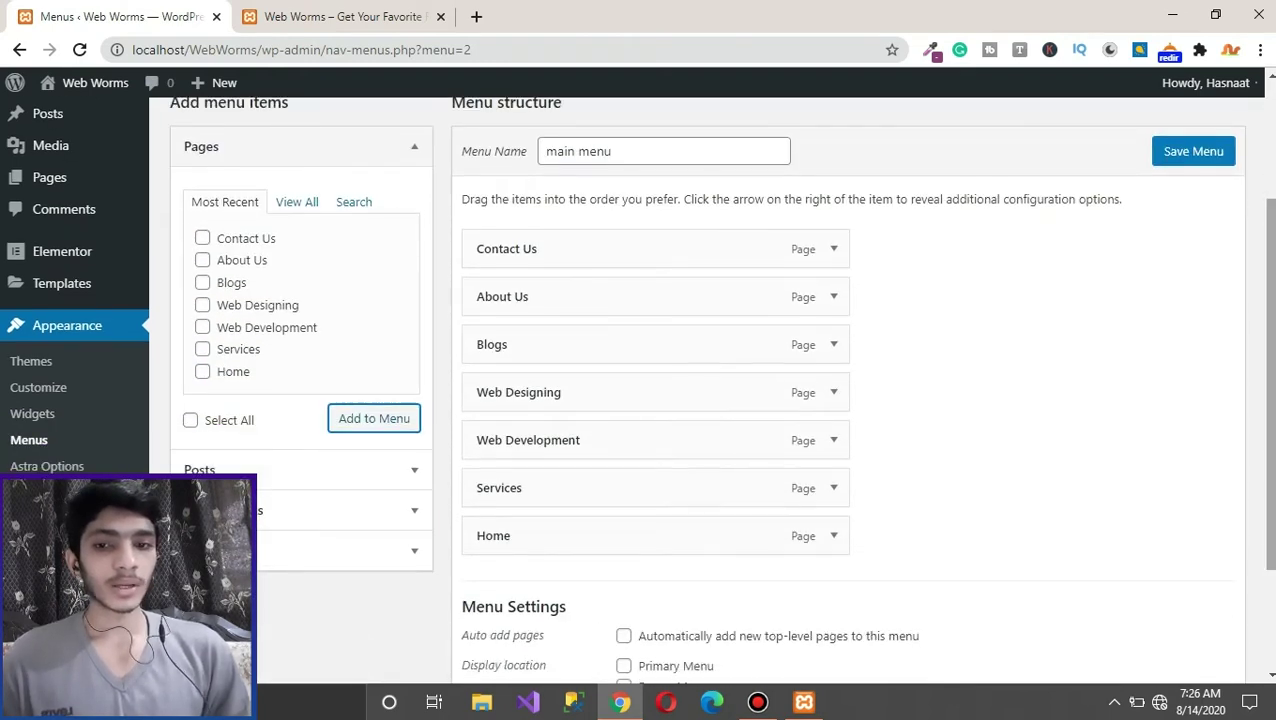
left_click(1193, 151)
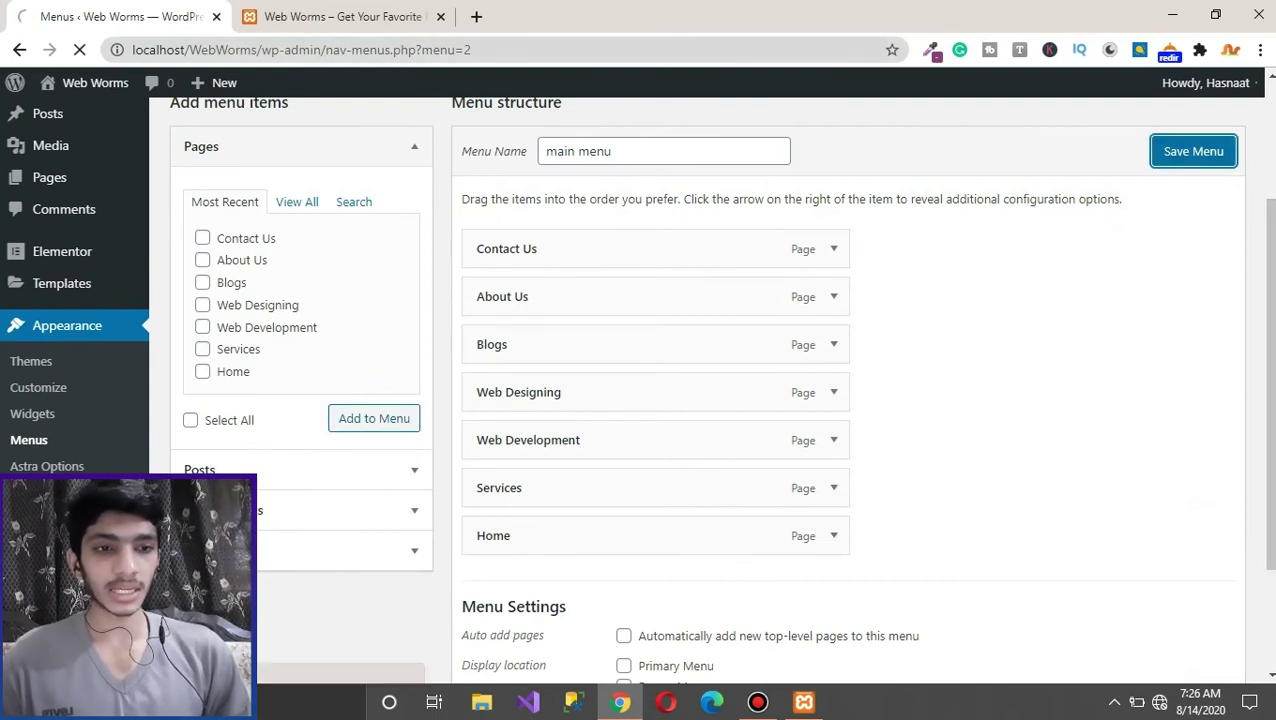
Step: Reload the live site and compare its alphabetical header with main menu's seven pages, ending in the editor
key("ctrl+Tab")
key("F5")
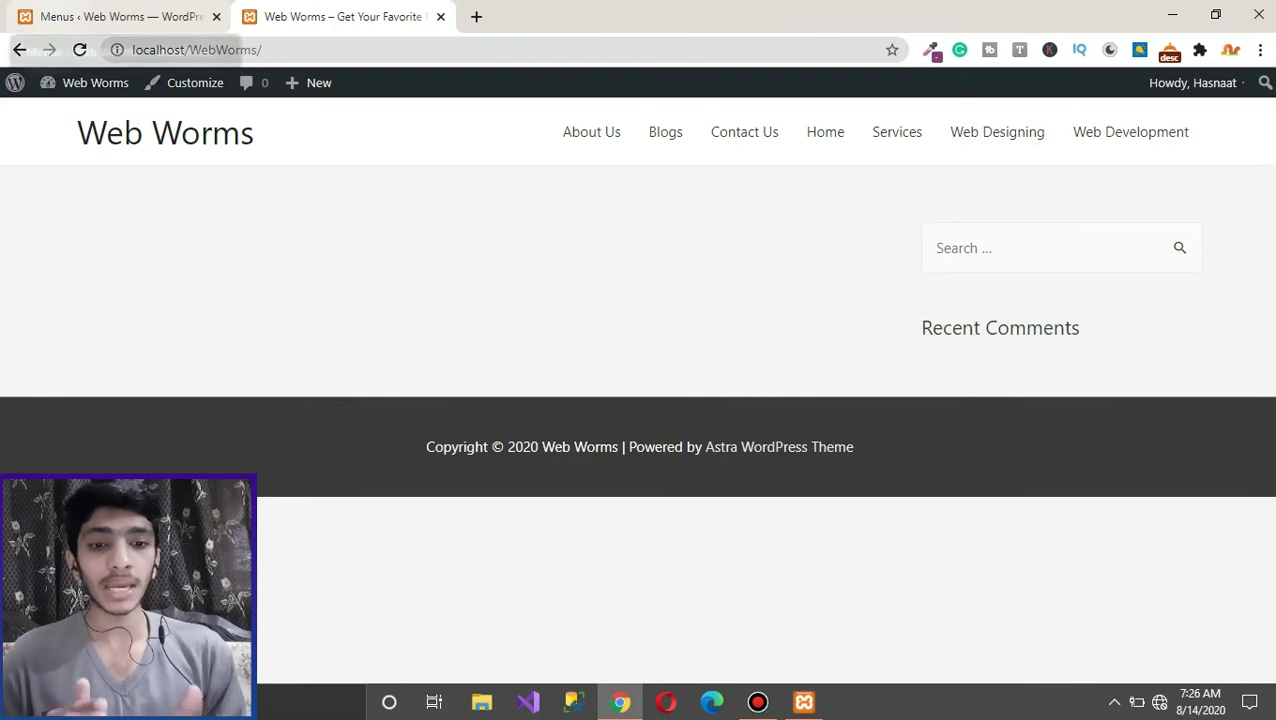
key("ctrl+shift+Tab")
scroll(700, 400, "down", 2)
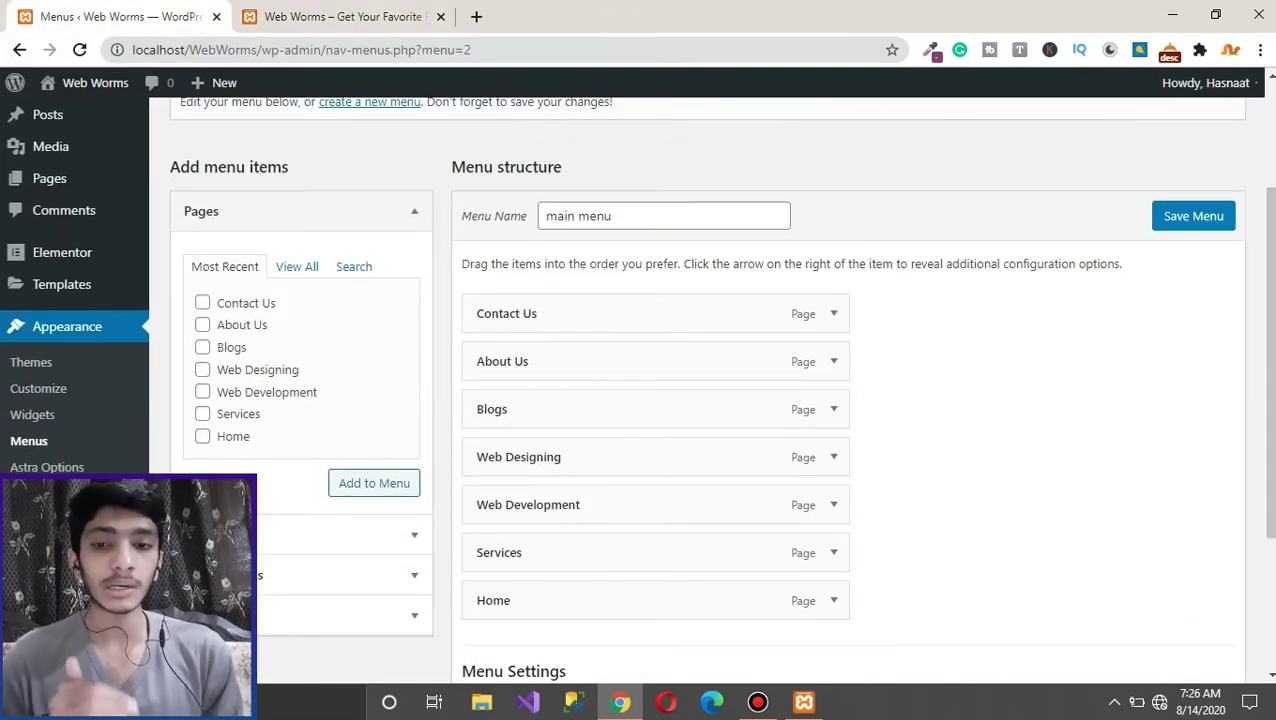
key("ctrl+Tab")
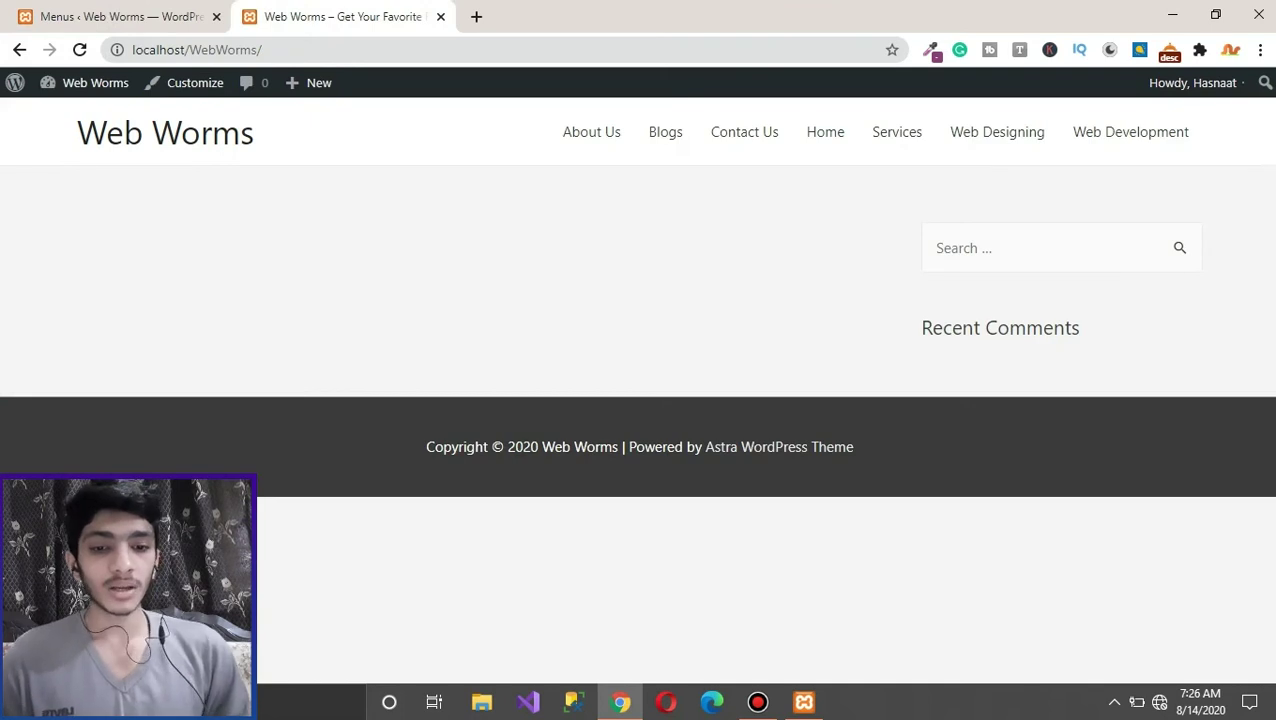
key("ctrl+Tab")
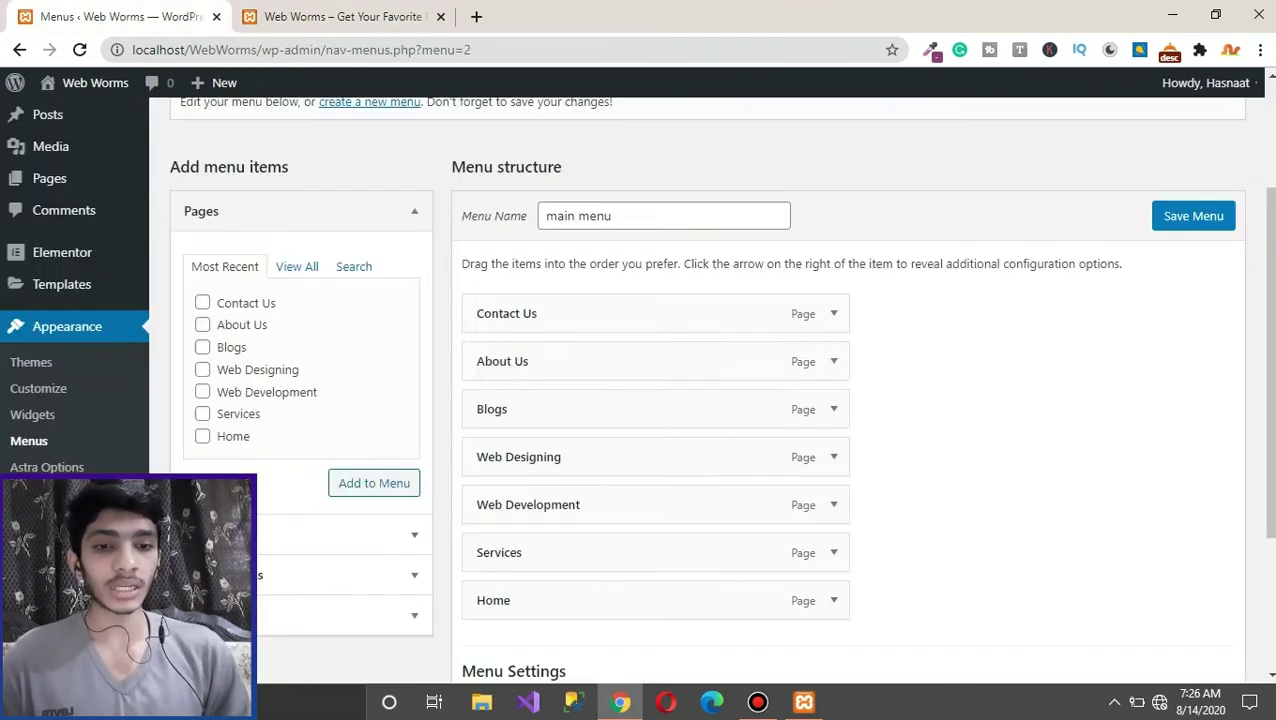
scroll(700, 400, "down", 1)
key("ctrl+Tab")
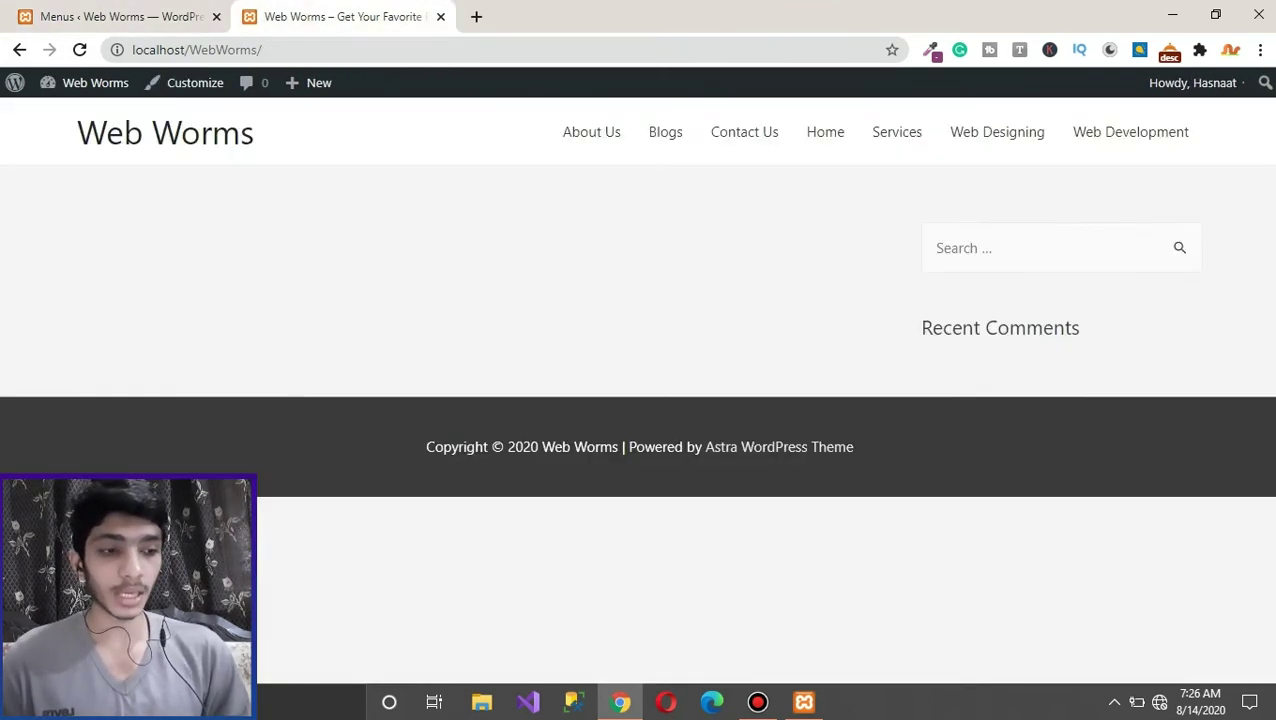
key("ctrl+Tab")
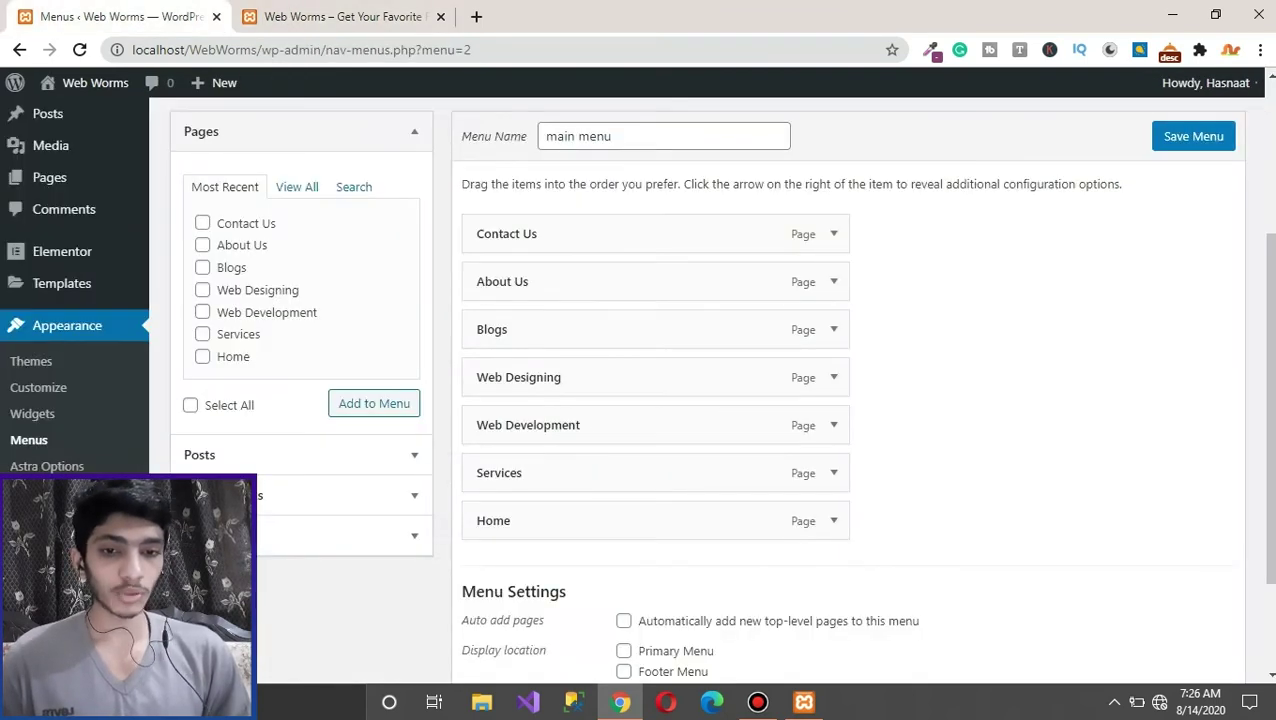
Step: Drag Home first, Services second with Web Development and Web Designing nested, Blogs next, then save
left_click_drag(600, 514, 600, 224)
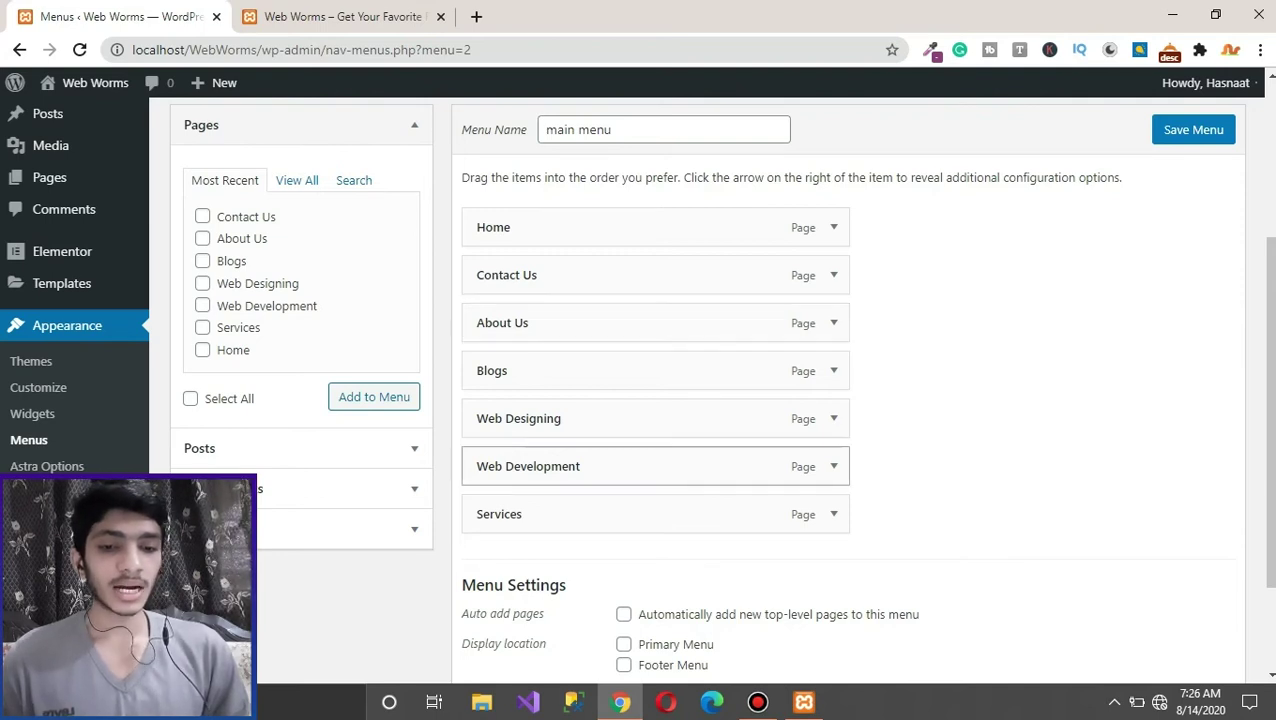
left_click_drag(600, 513, 600, 275)
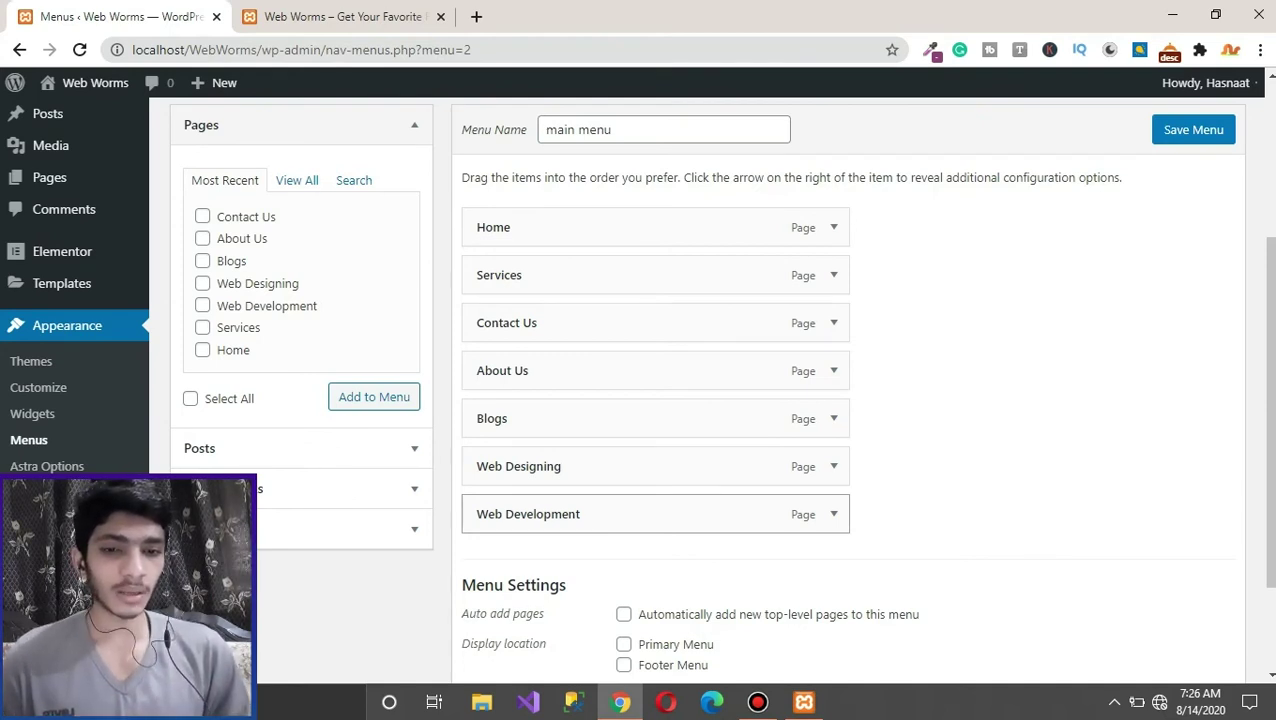
left_click_drag(560, 514, 602, 324)
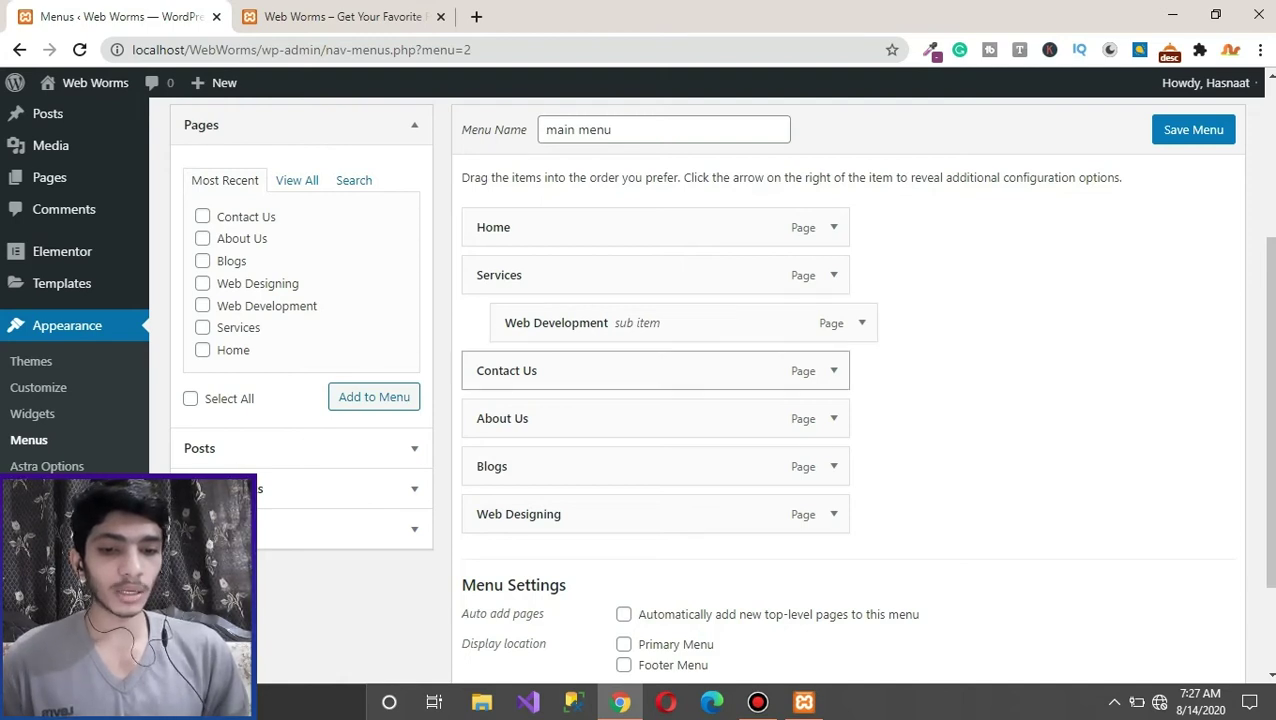
left_click_drag(560, 514, 590, 370)
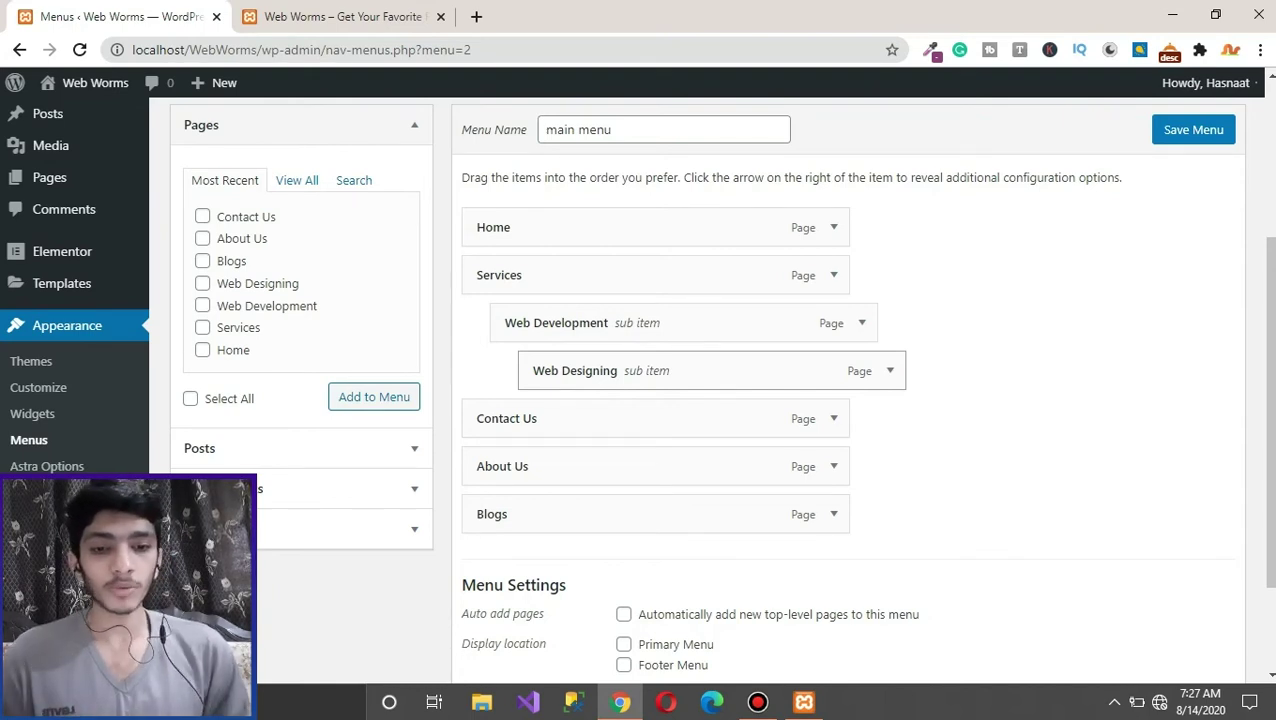
left_click_drag(575, 370, 548, 371)
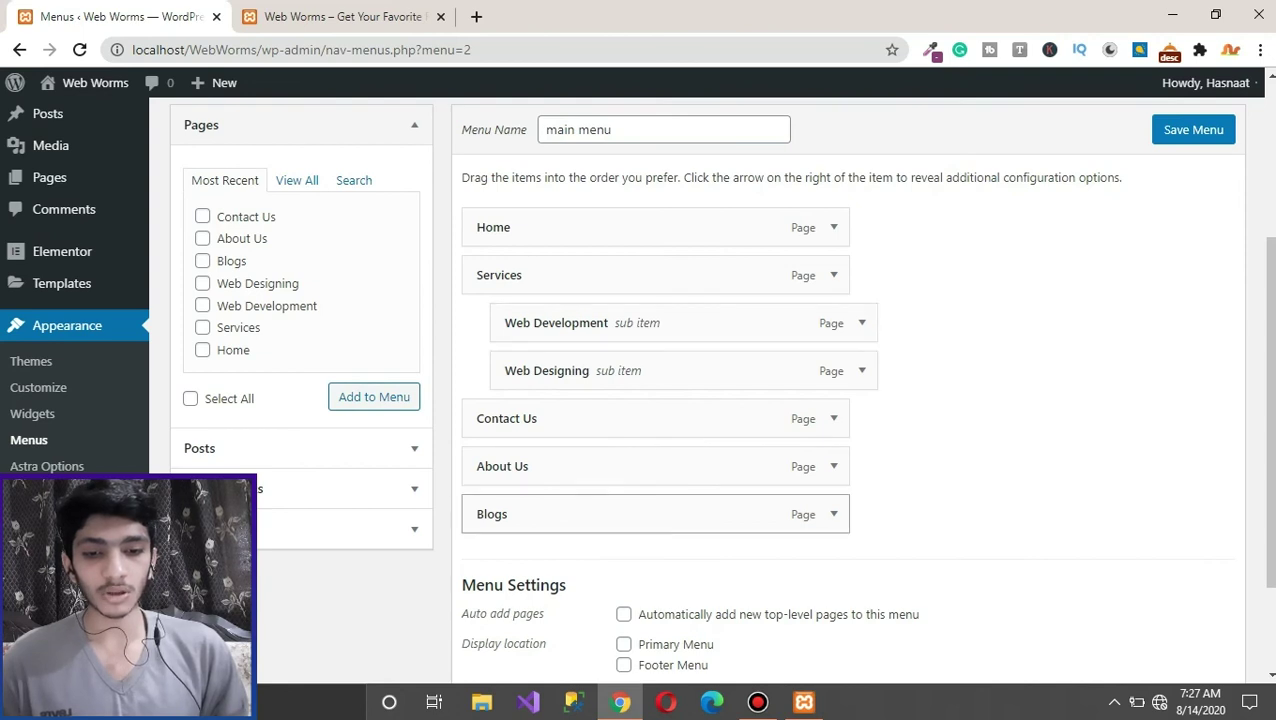
left_click_drag(600, 514, 615, 458)
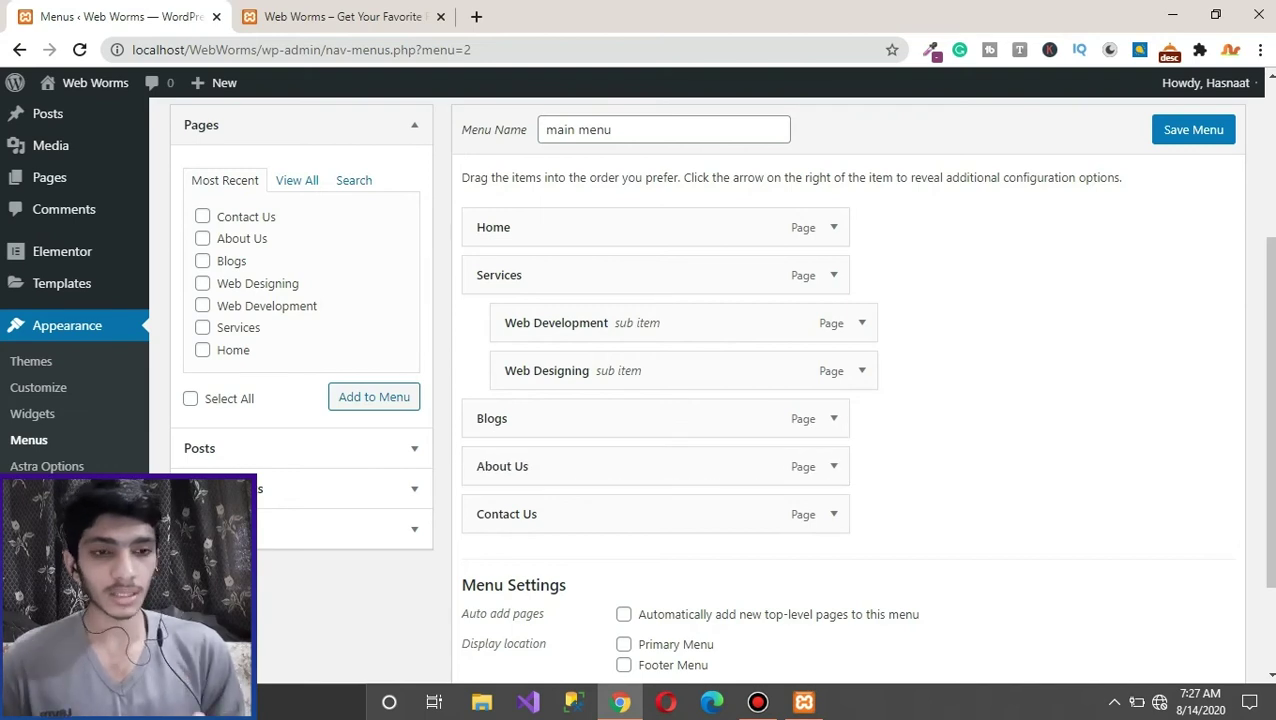
left_click(1193, 129)
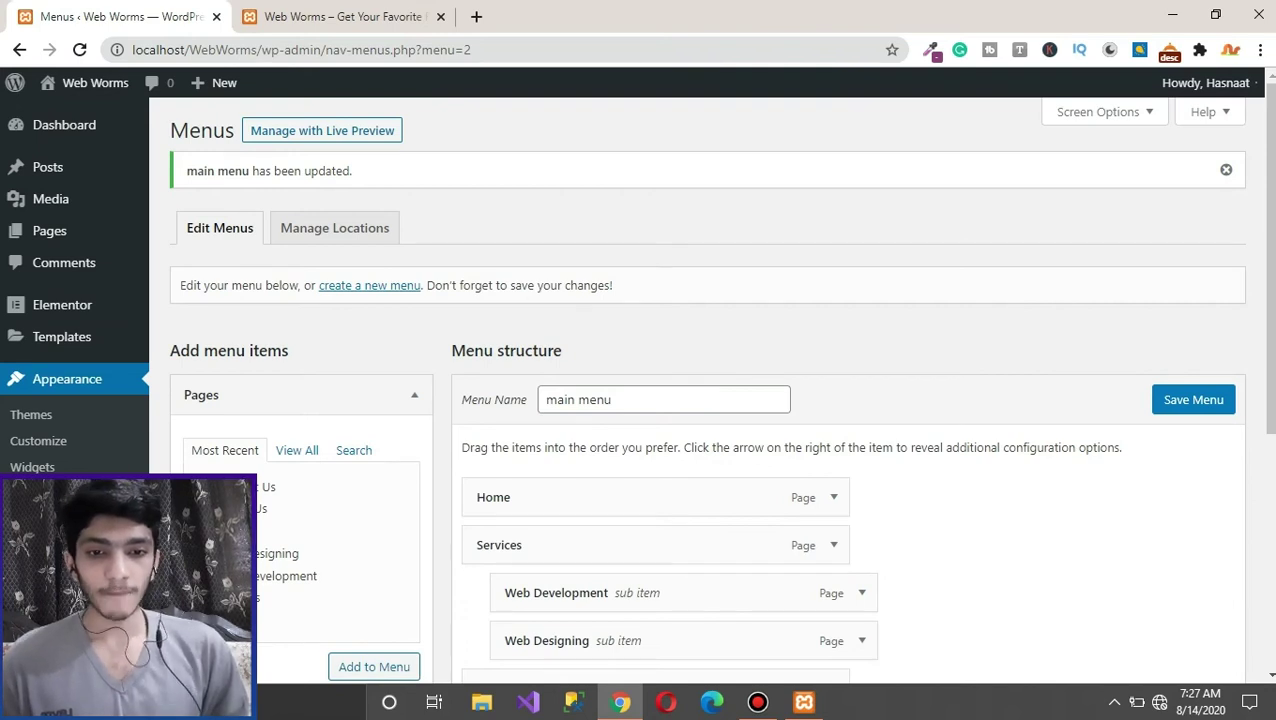
Step: In Manage Locations, choose main menu for the Primary Menu location, leaving the footer unchanged
left_click(334, 228)
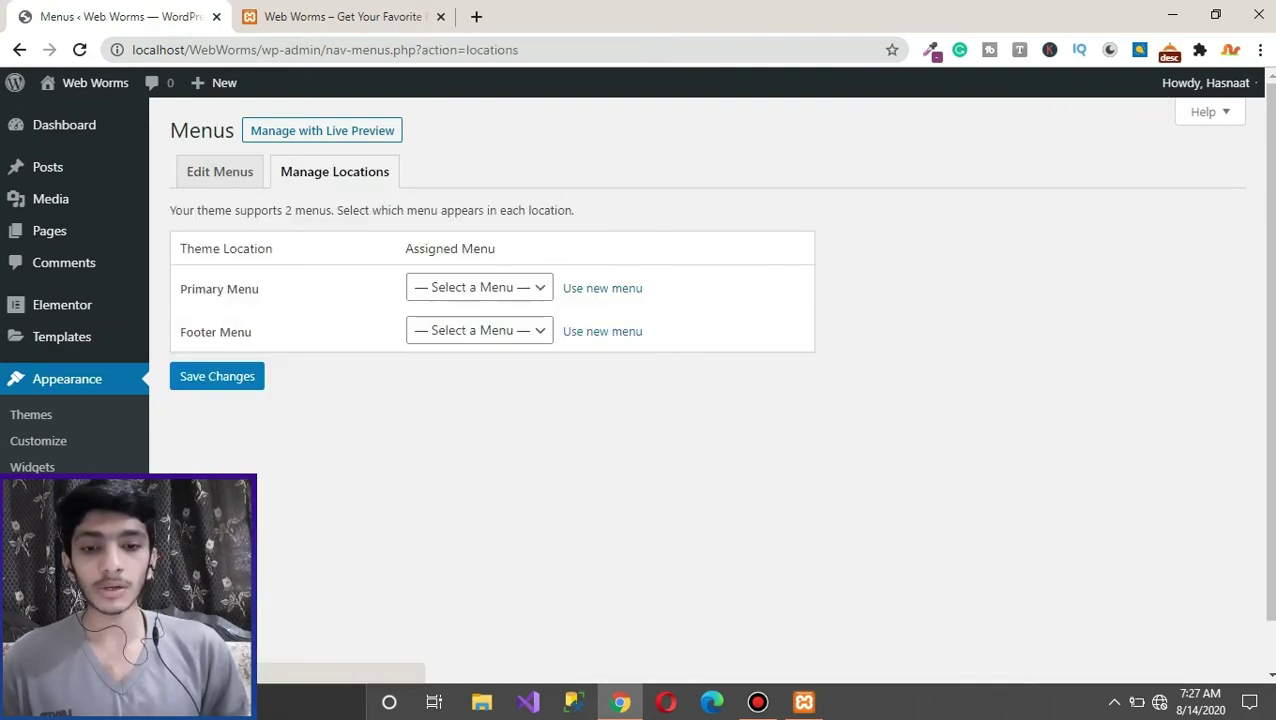
left_click_drag(256, 289, 180, 246)
left_click(479, 330)
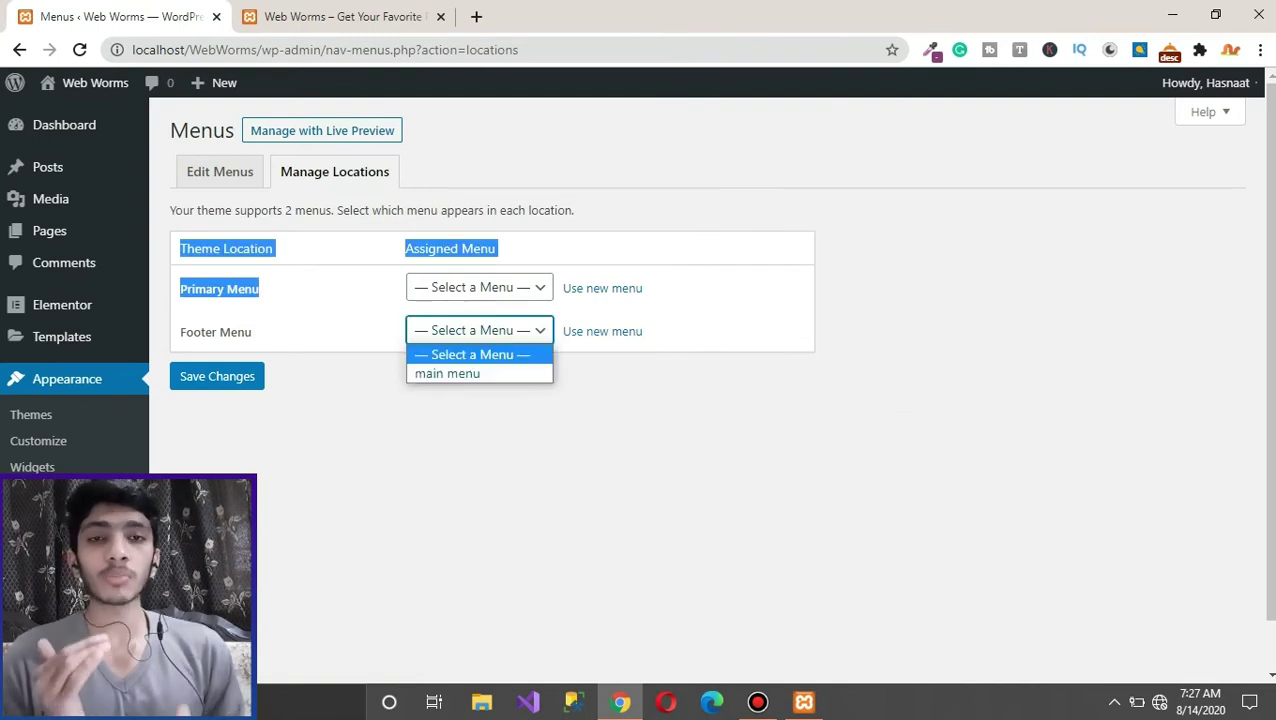
left_click(479, 353)
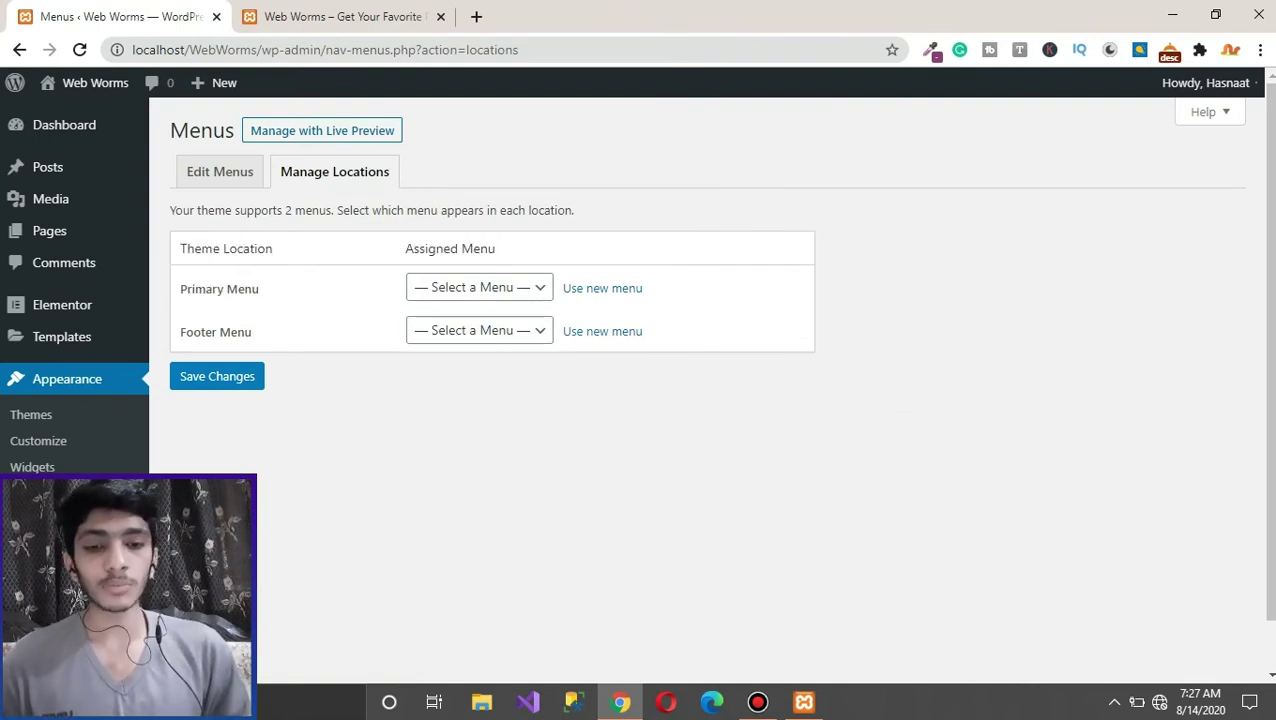
left_click(479, 287)
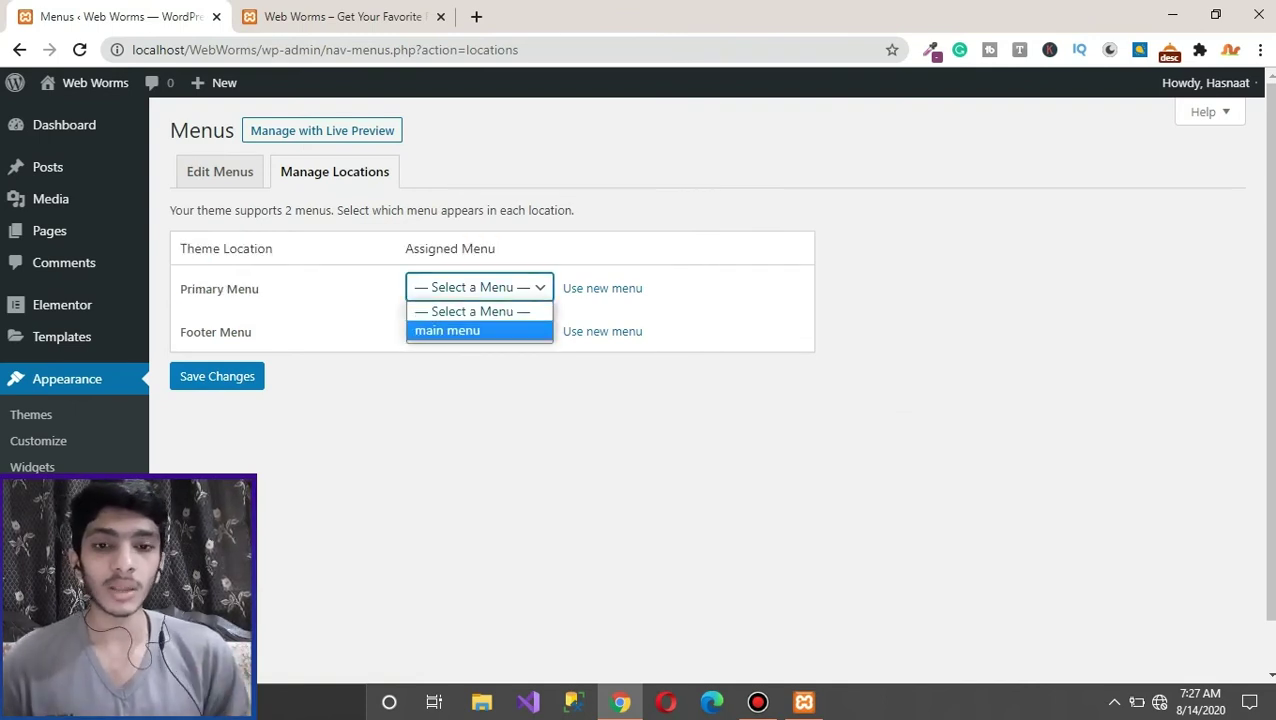
left_click(447, 330)
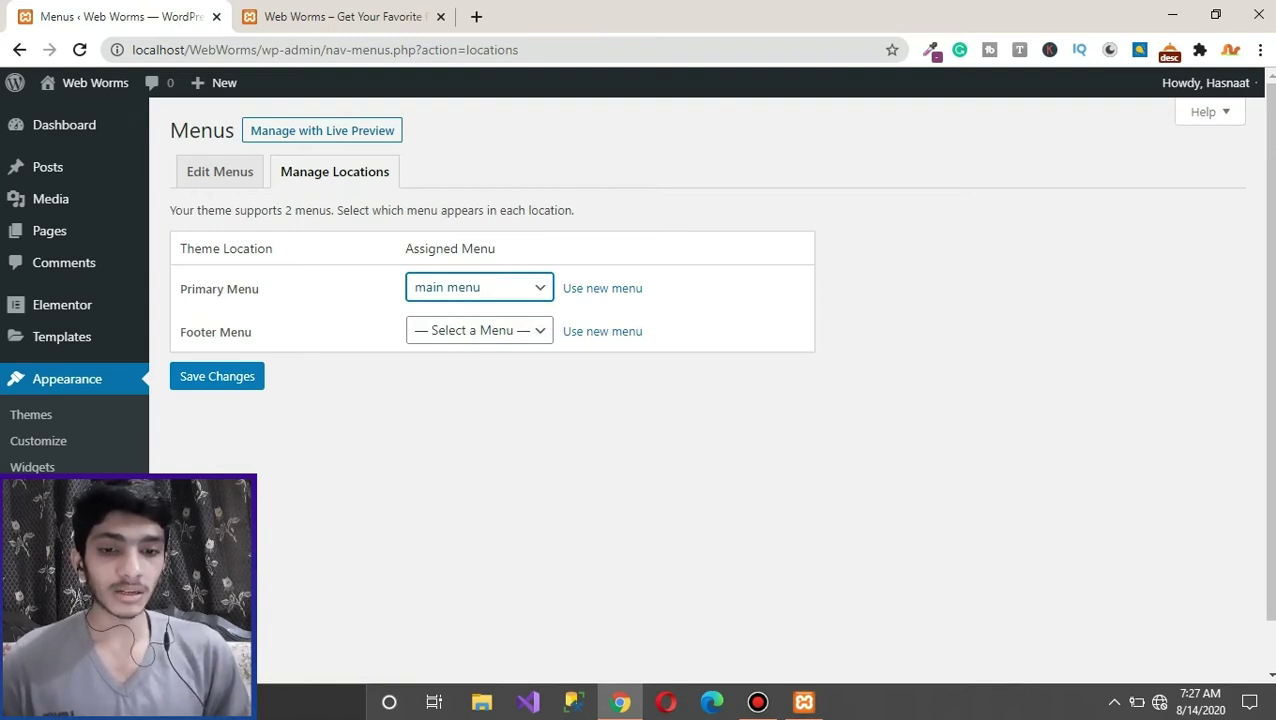
key("alt+Down")
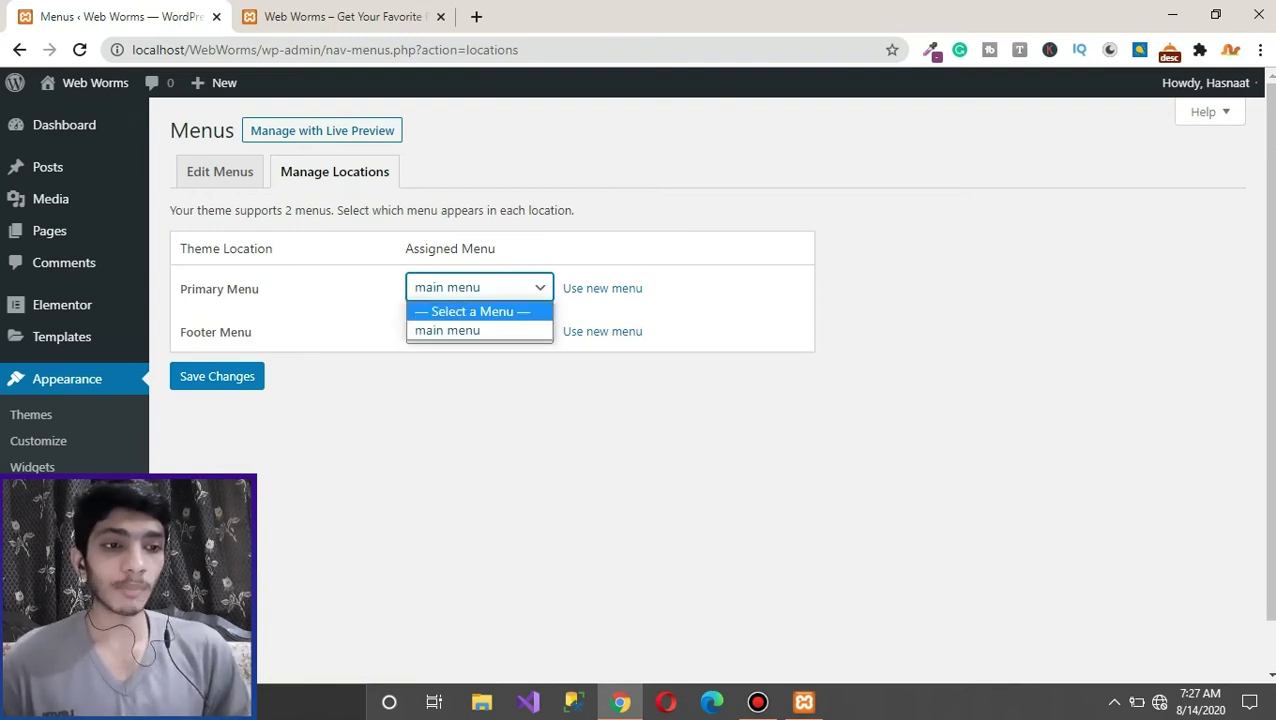
key("Escape")
key("ctrl+Tab")
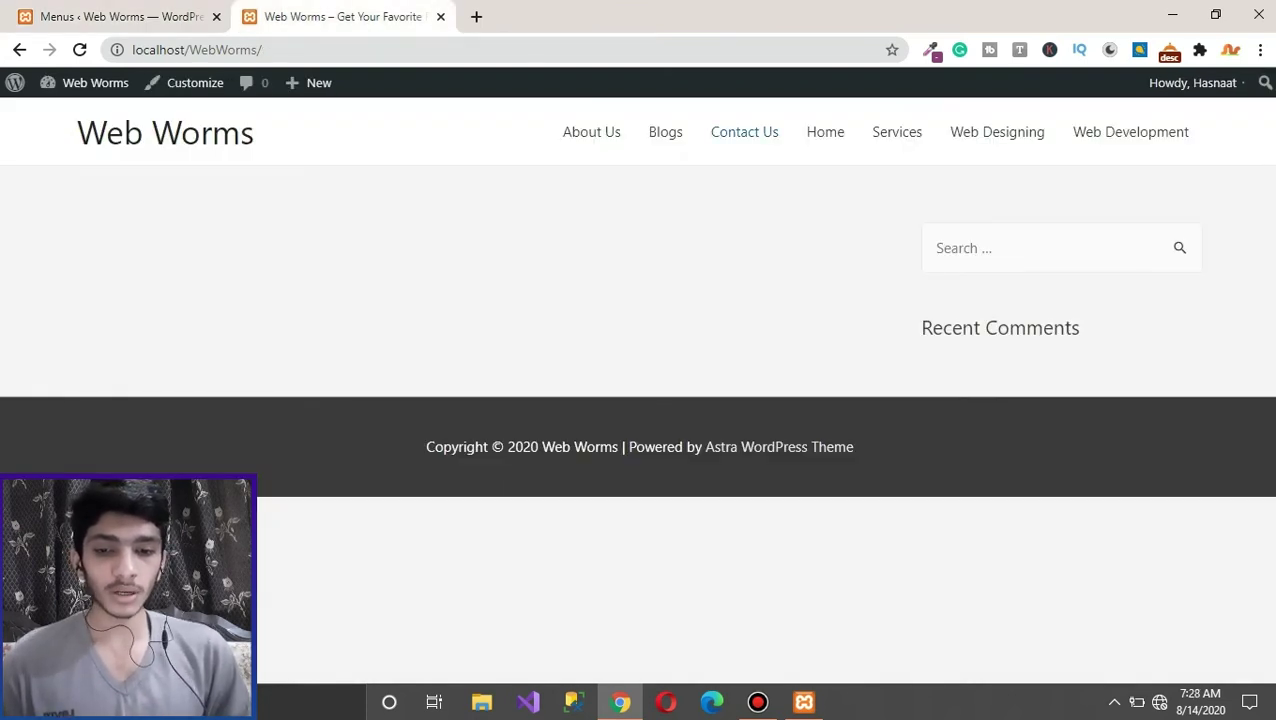
Step: Save the Primary Menu location and reload the live site to check the Services dropdown
key("ctrl+Tab")
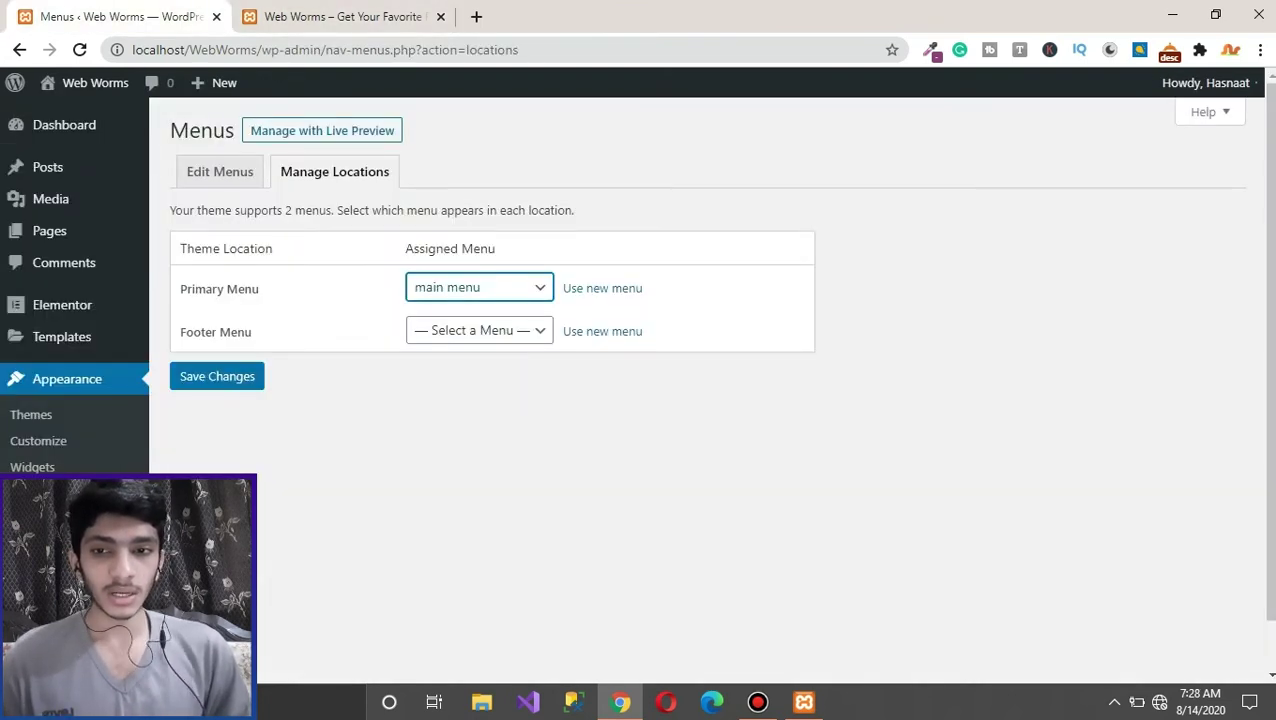
left_click(217, 376)
key("ctrl+Tab")
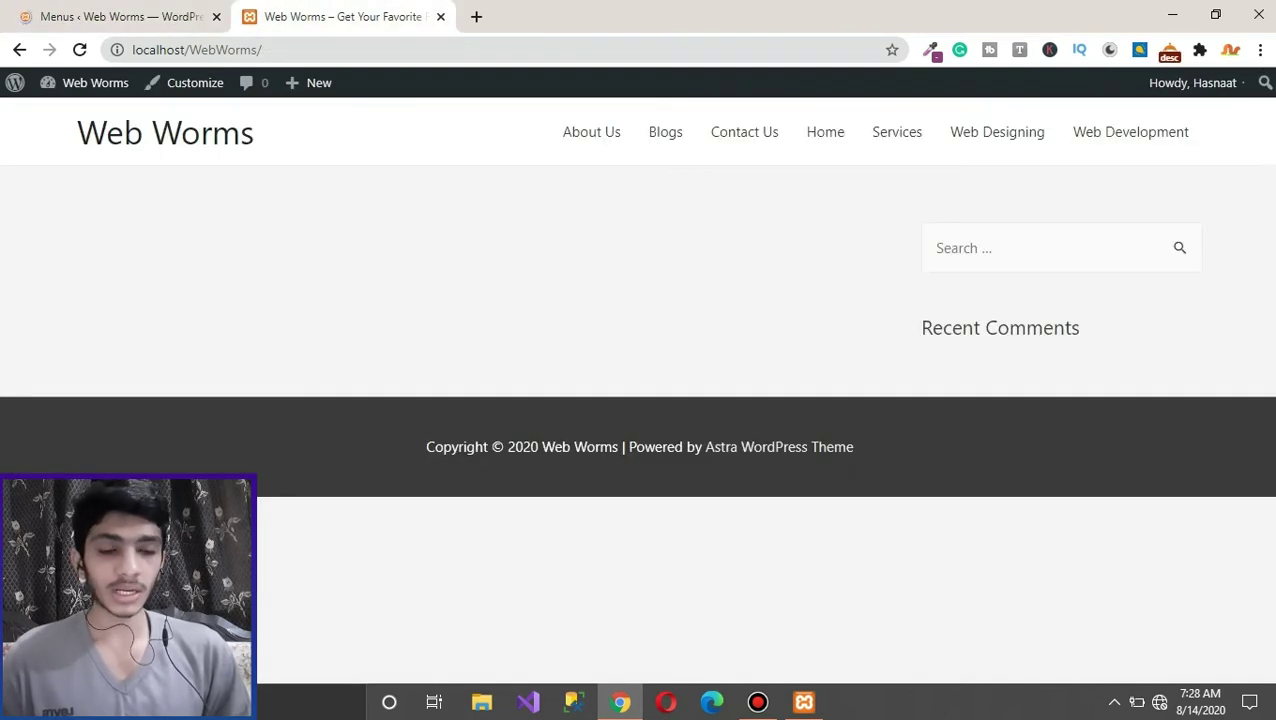
key("F5")
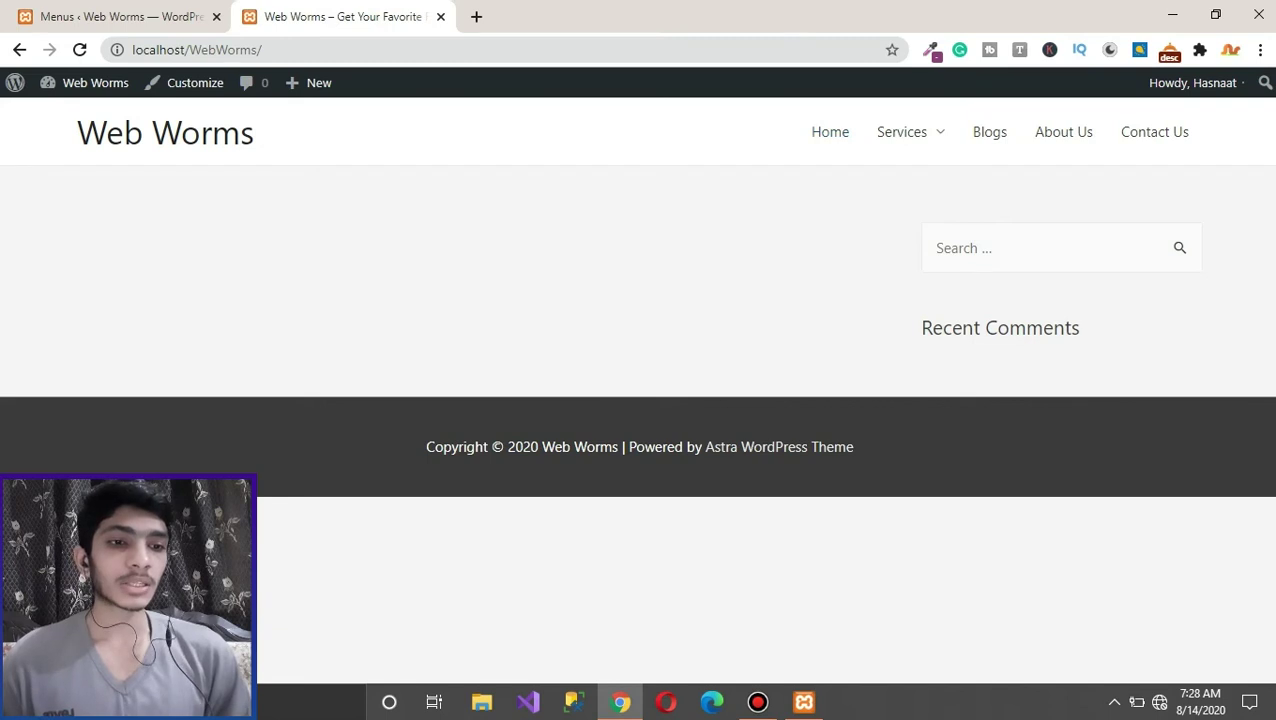
mouse_move(902, 132)
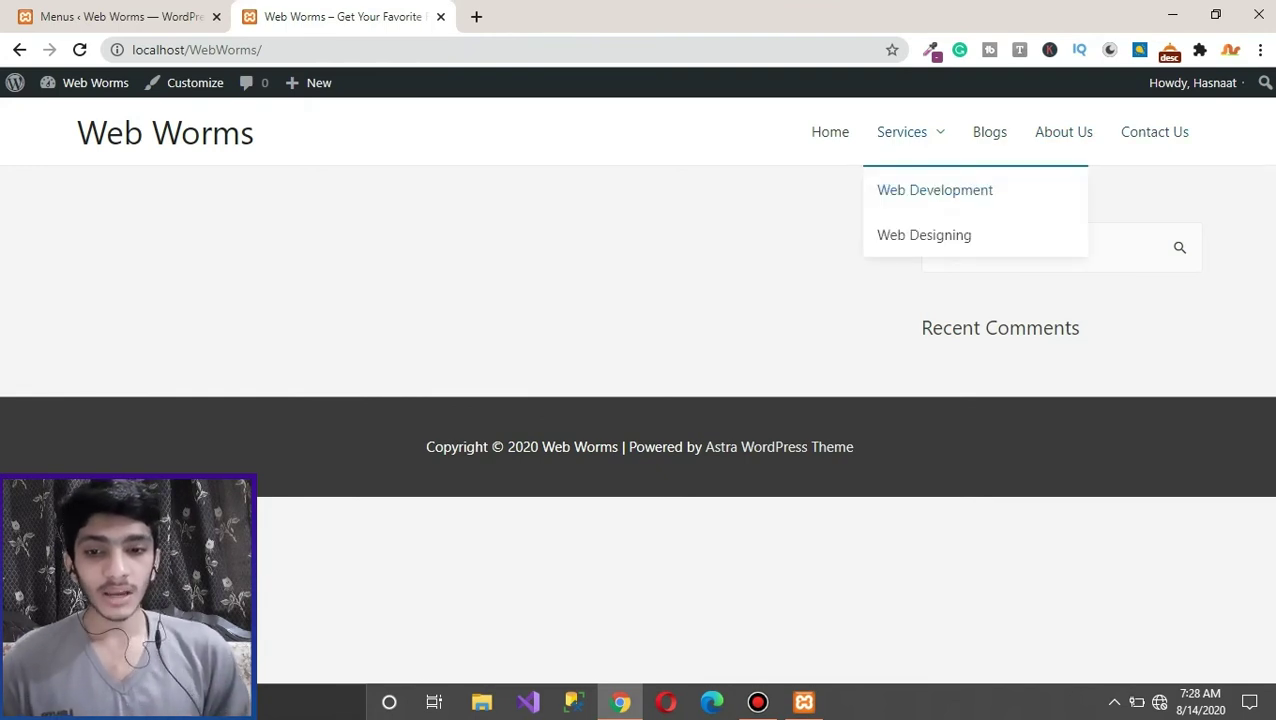
key("ctrl+shift+Tab")
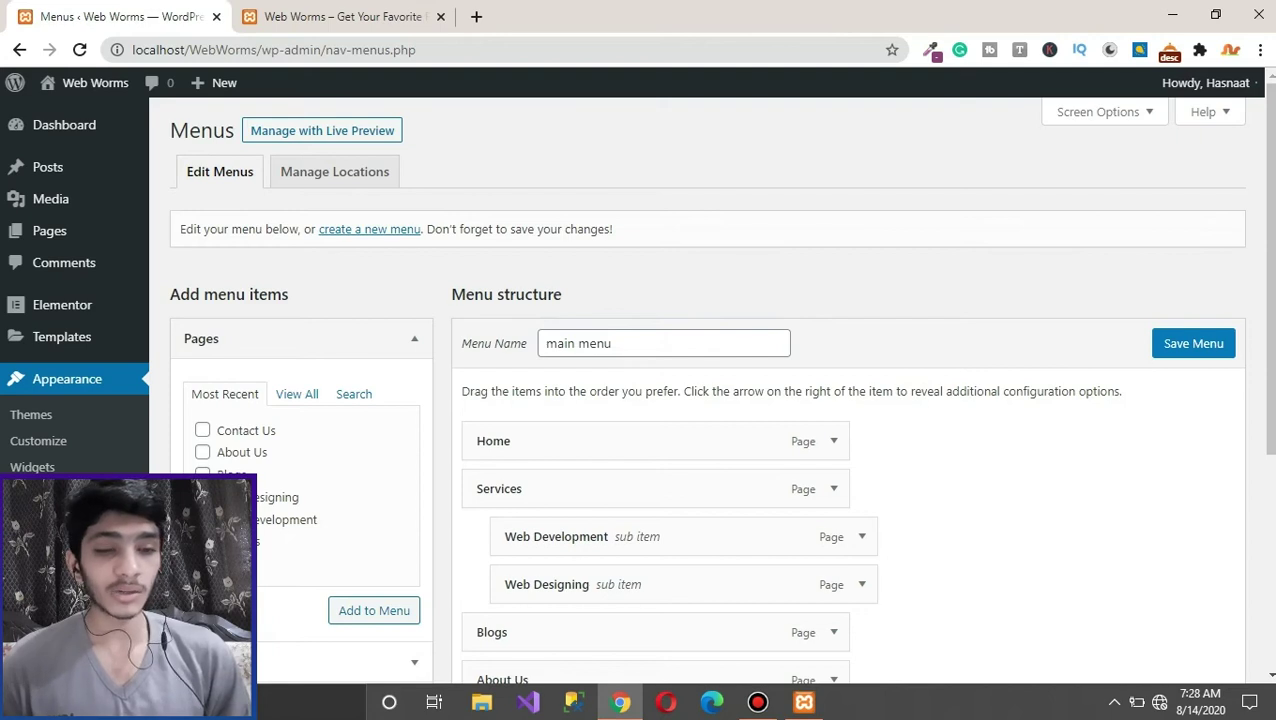
Step: Save main menu again with Primary Menu checked as its display location
triple_click(598, 343)
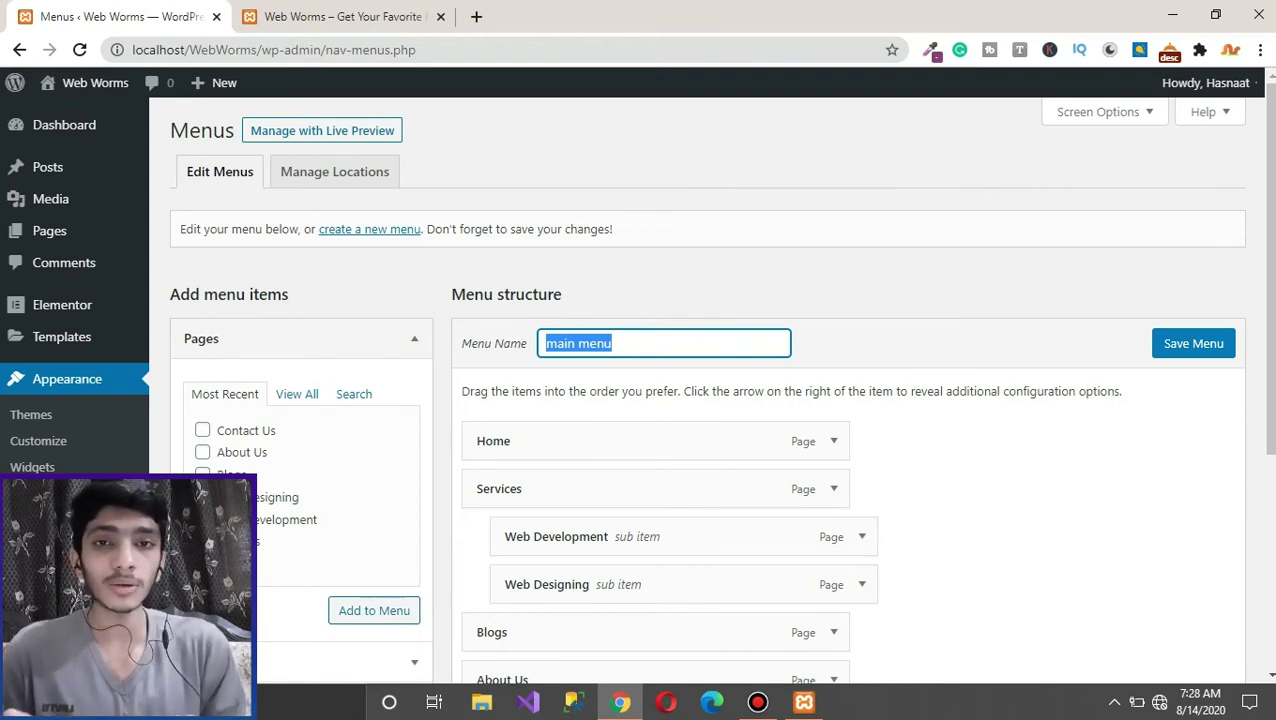
scroll(680, 450, "down", 3)
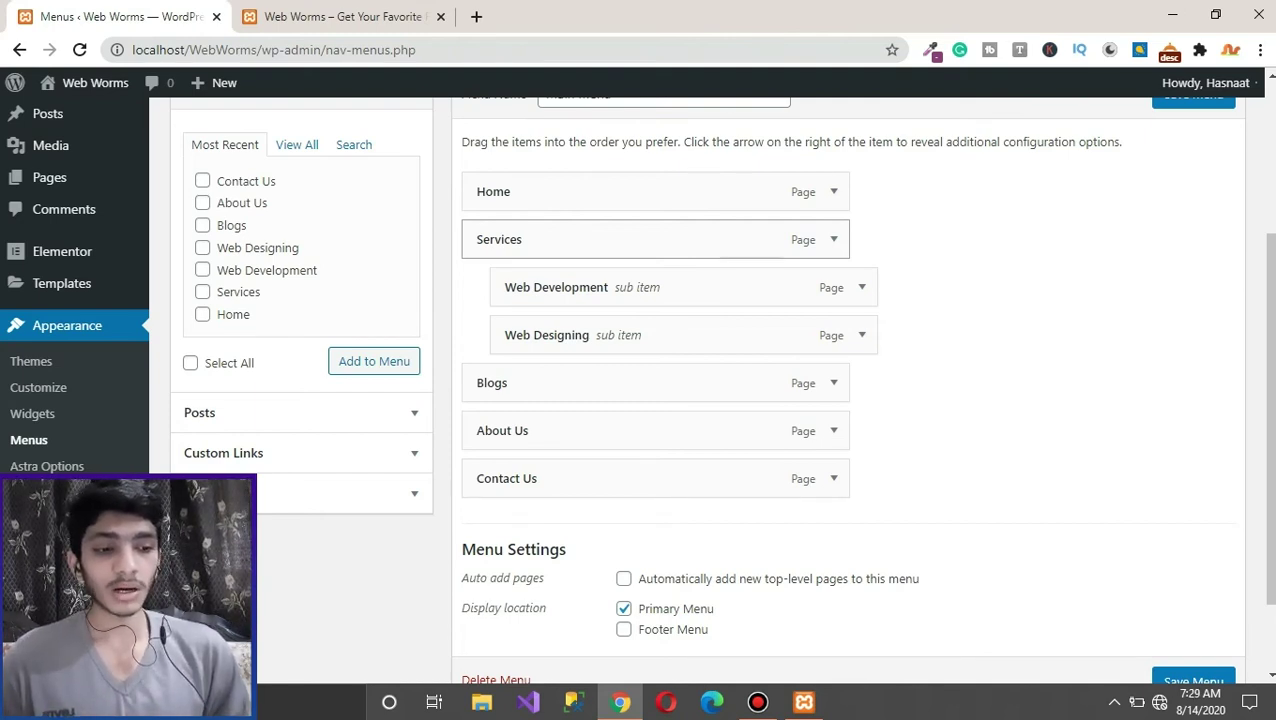
scroll(700, 400, "down", 1)
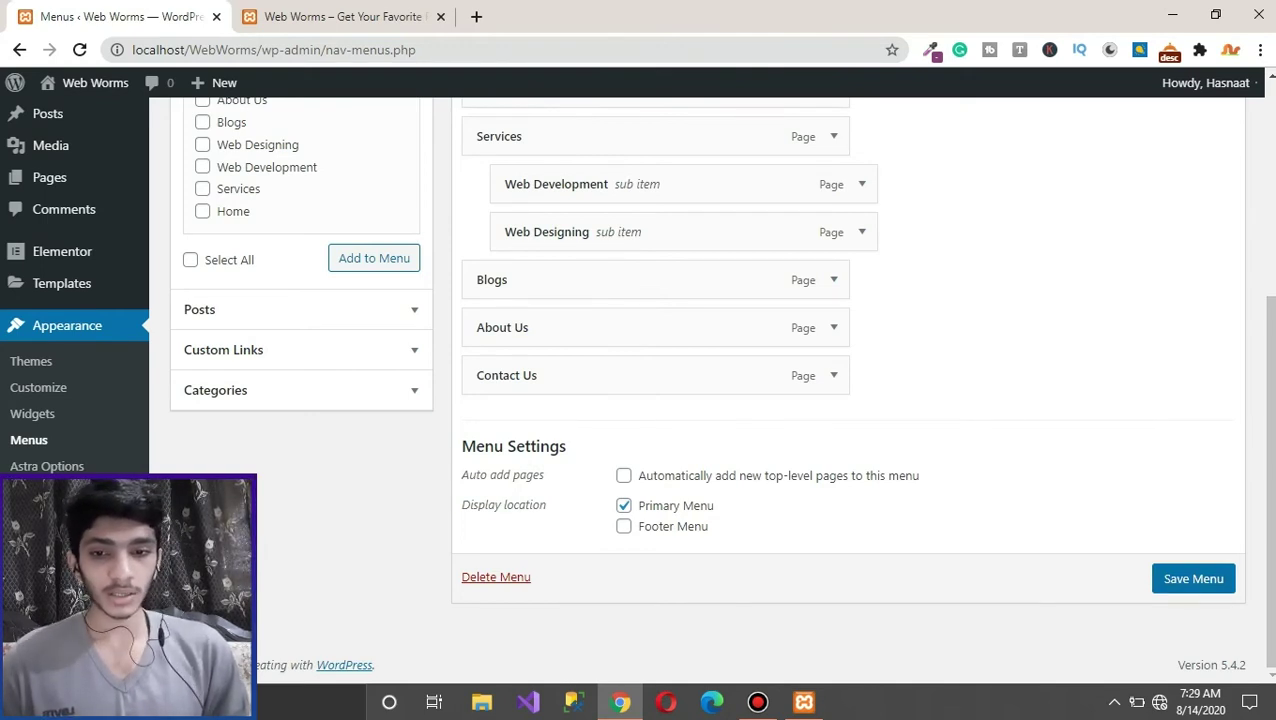
left_click(1193, 578)
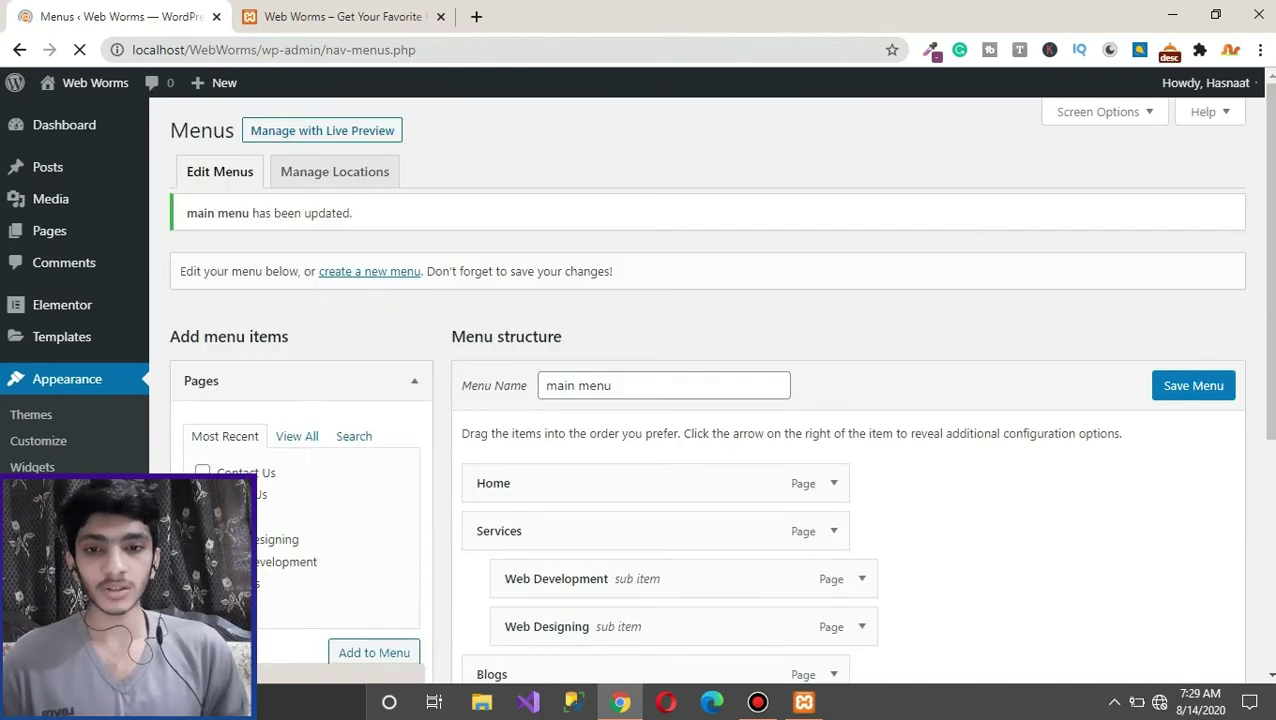
key("ctrl+Tab")
key("F5")
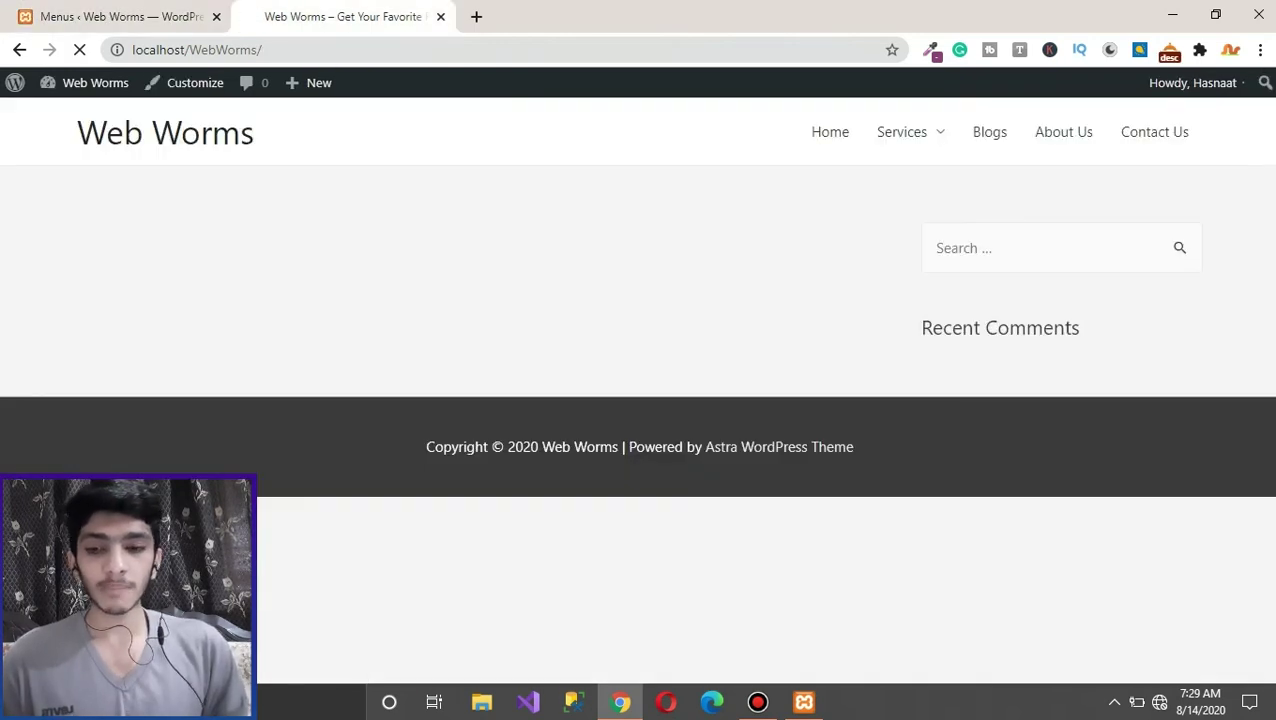
left_click(110, 16)
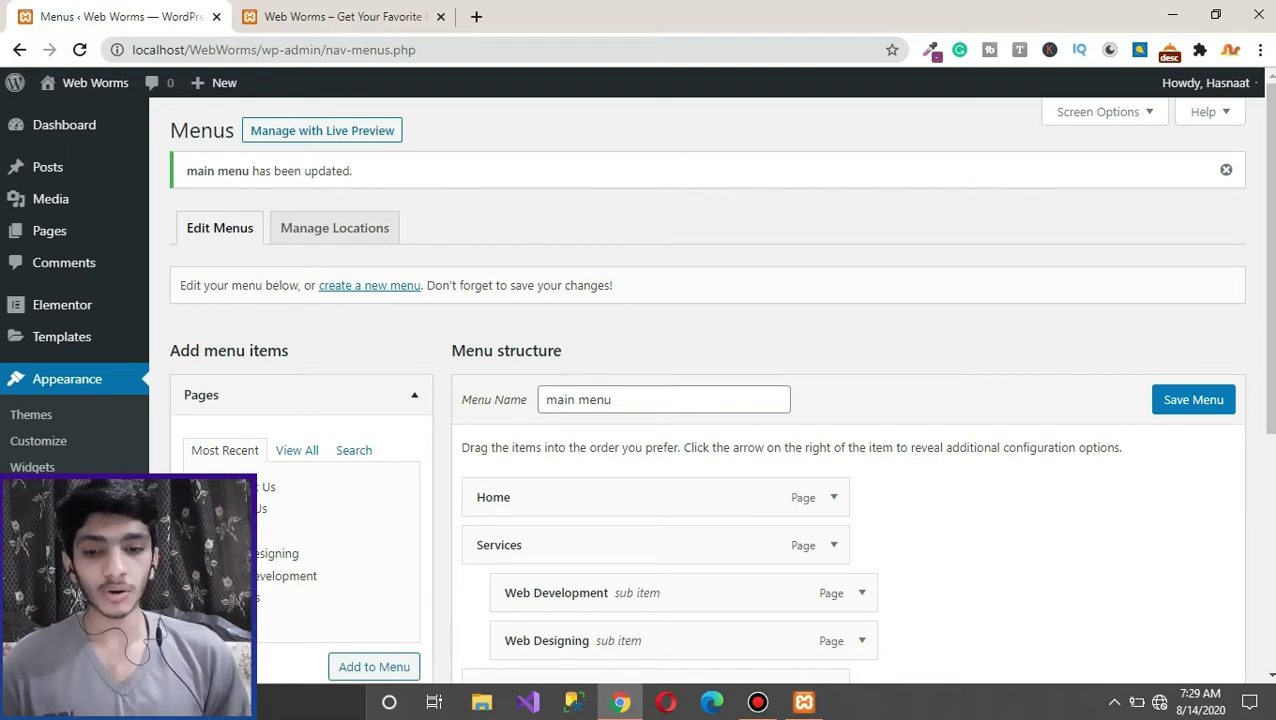
key("ctrl+Tab")
key("ctrl+shift+Tab")
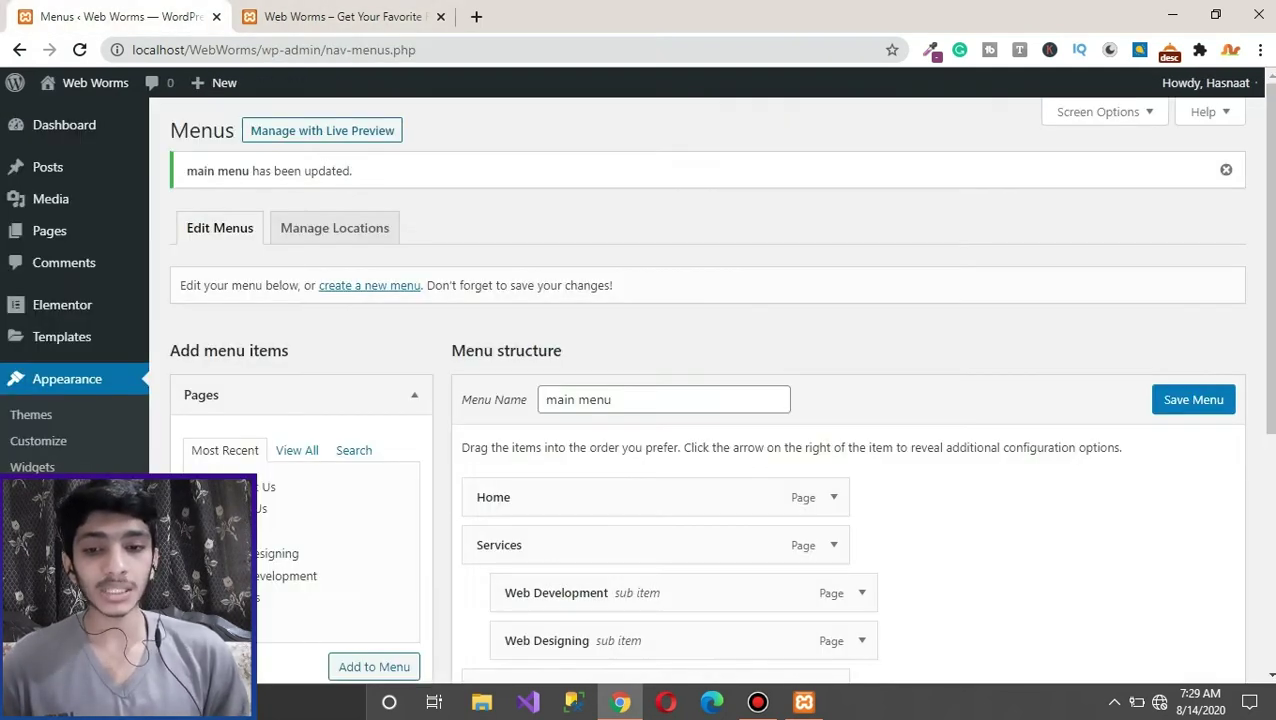
scroll(706, 400, "down", 2)
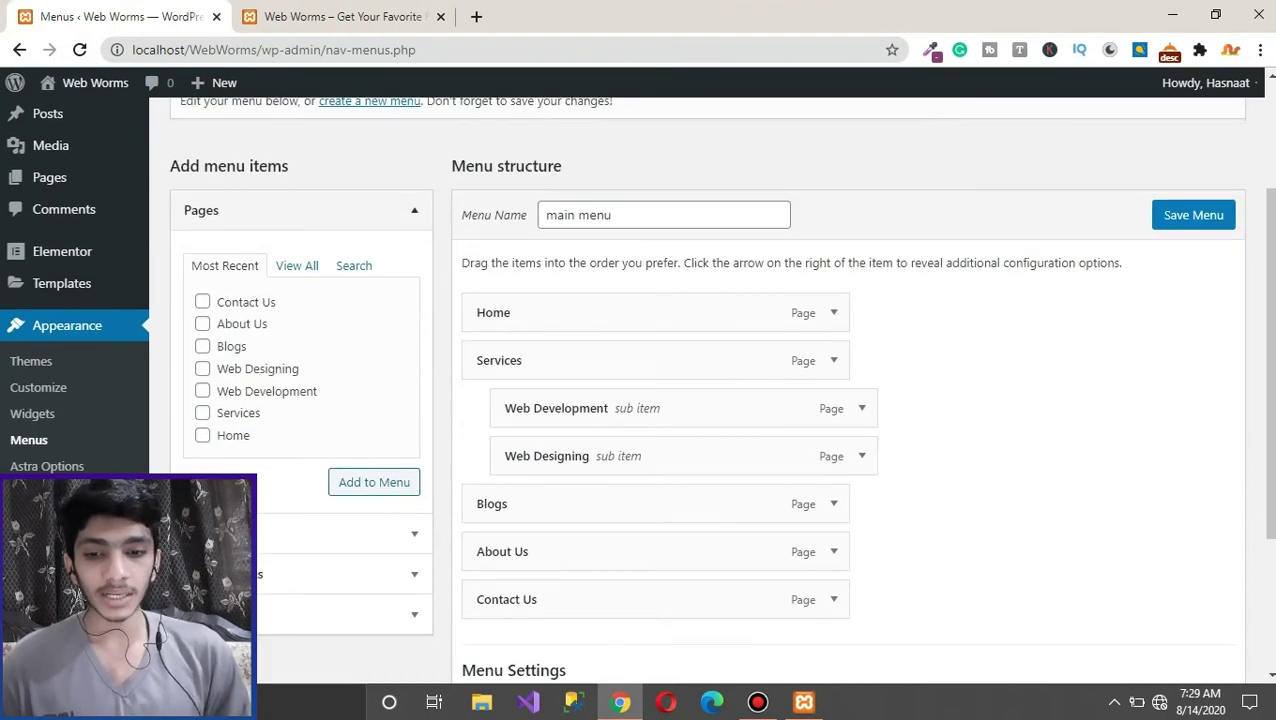
Step: Collapse Pages and expand Categories in the menu items panel, then go to Appearance > Widgets
left_click(300, 210)
left_click(300, 330)
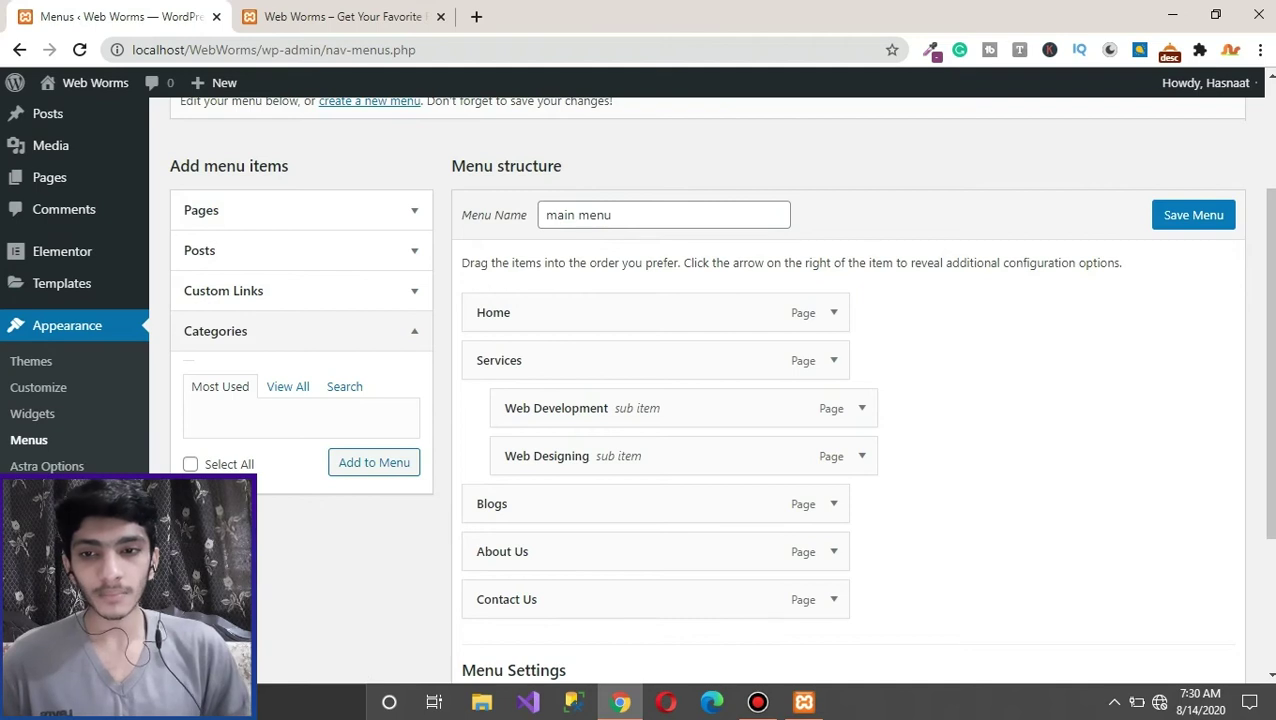
left_click(32, 413)
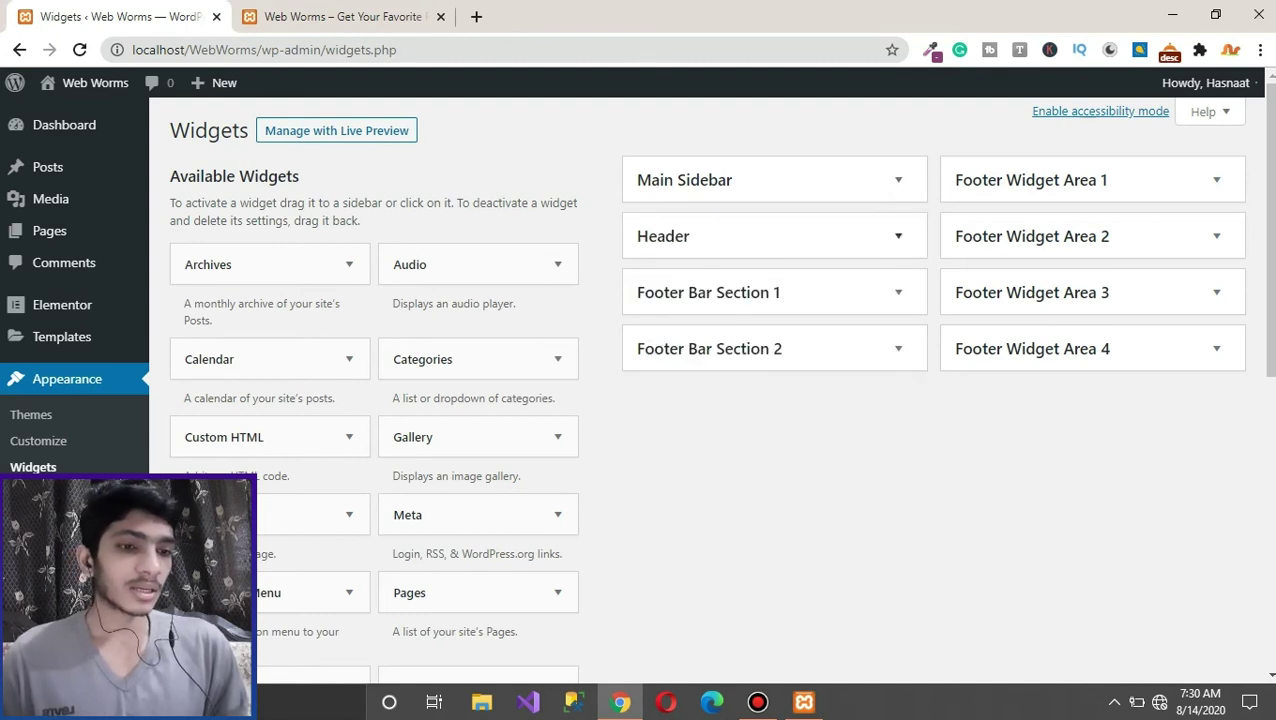
key("ctrl+Tab")
left_click(1045, 248)
key("Escape")
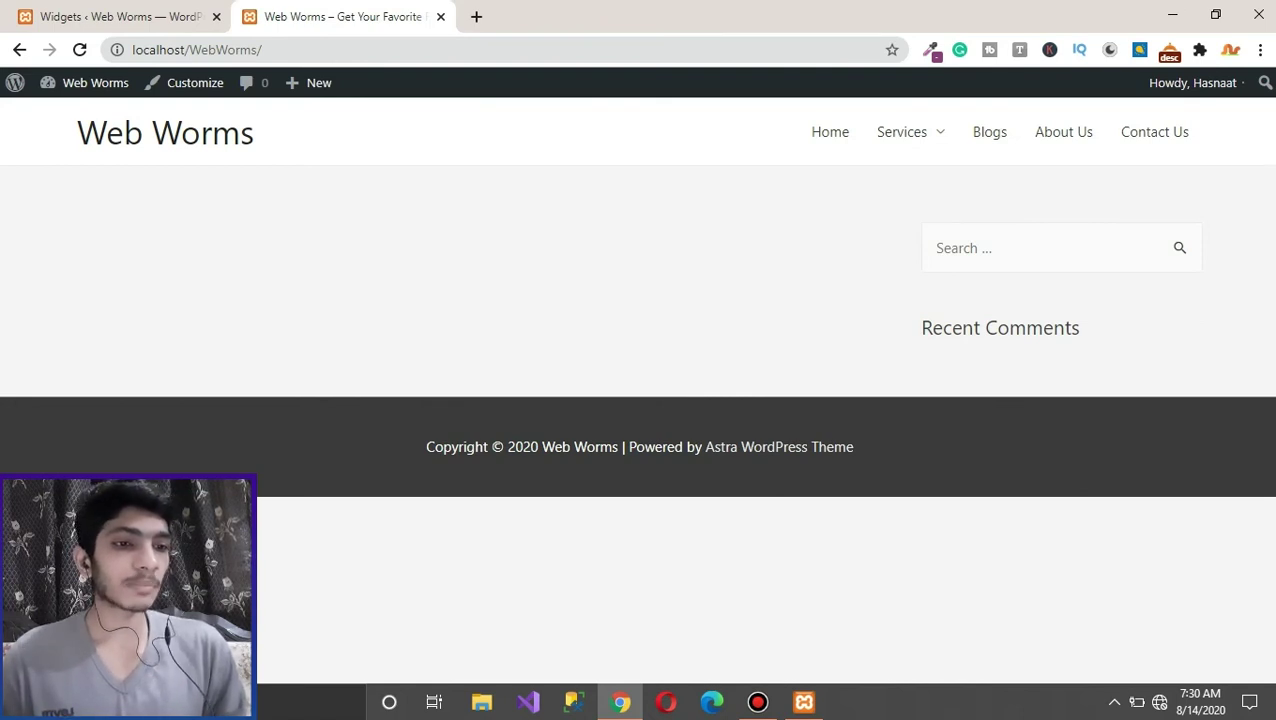
left_click(1045, 248)
key("Escape")
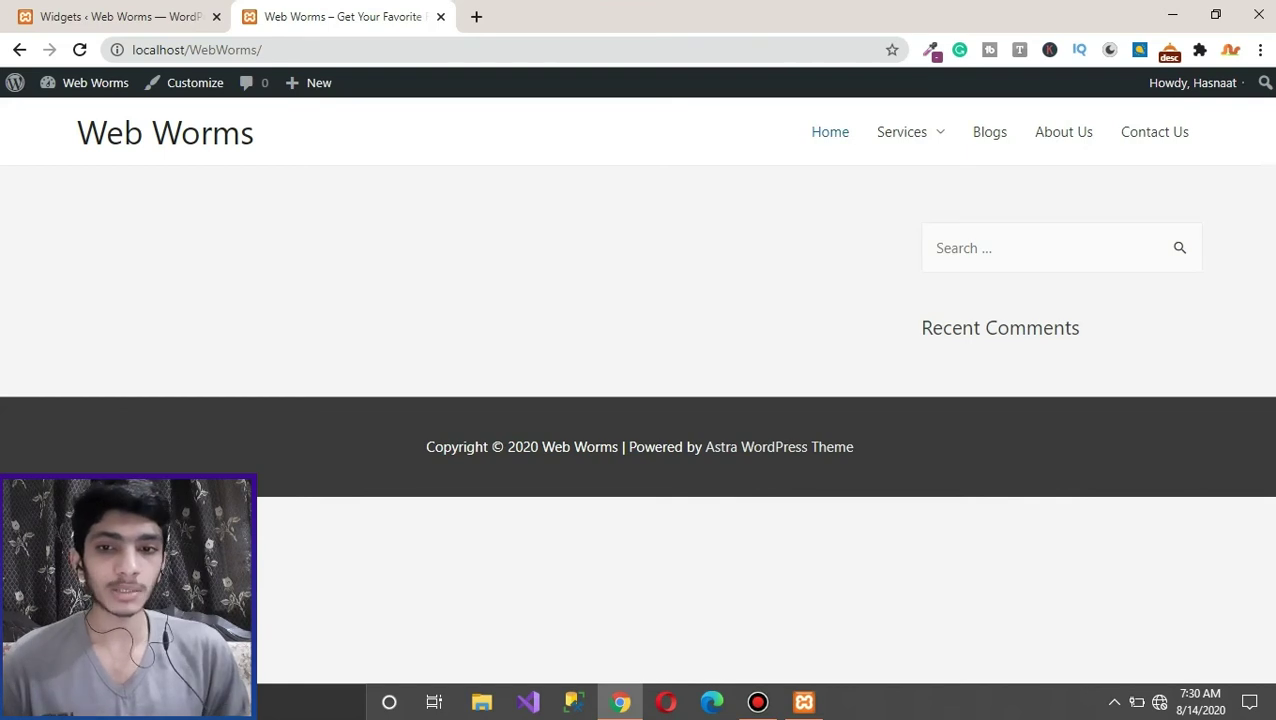
left_click(830, 131)
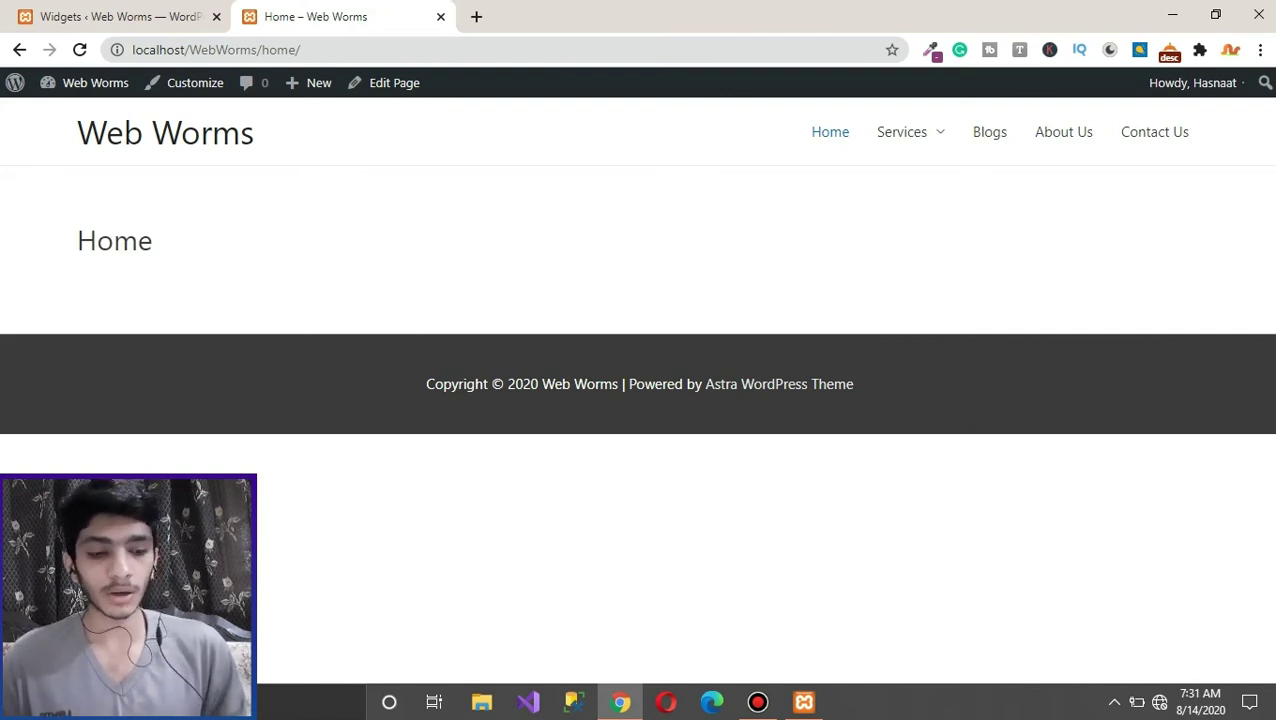
left_click(270, 49)
key("End")
key("BackSpace")
key("BackSpace")
key("BackSpace")
key("BackSpace")
key("BackSpace")
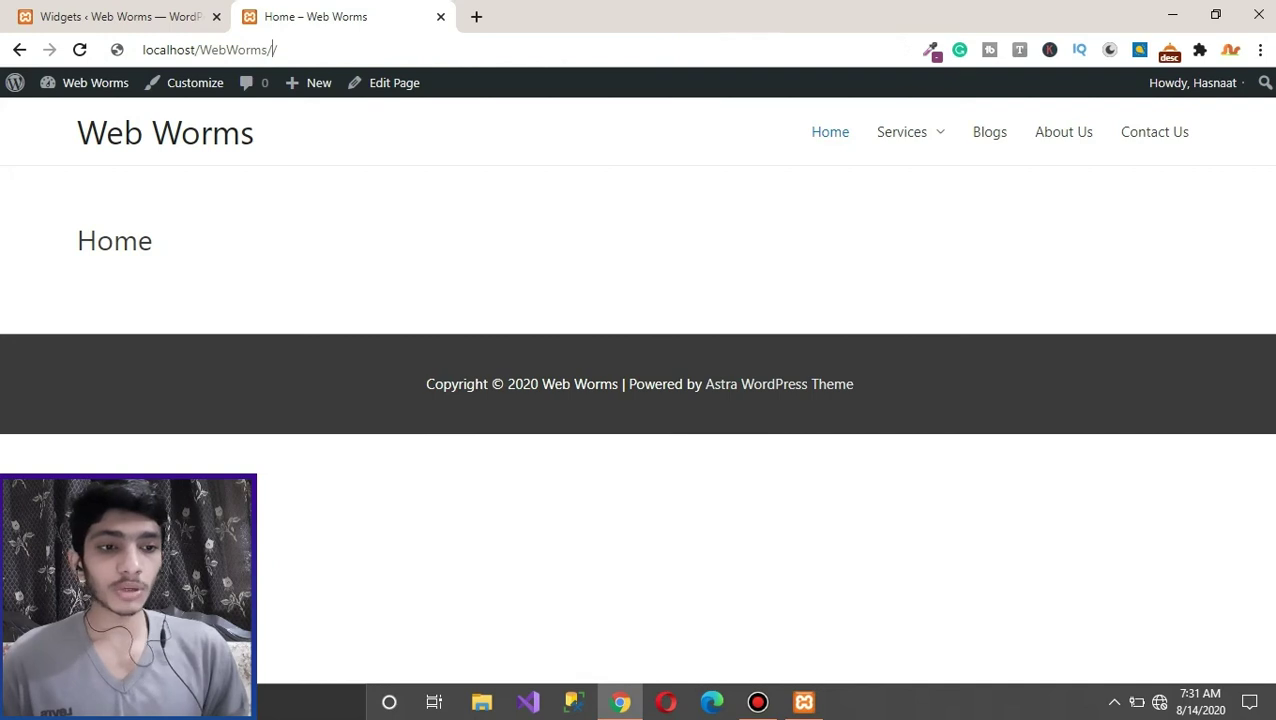
key("Return")
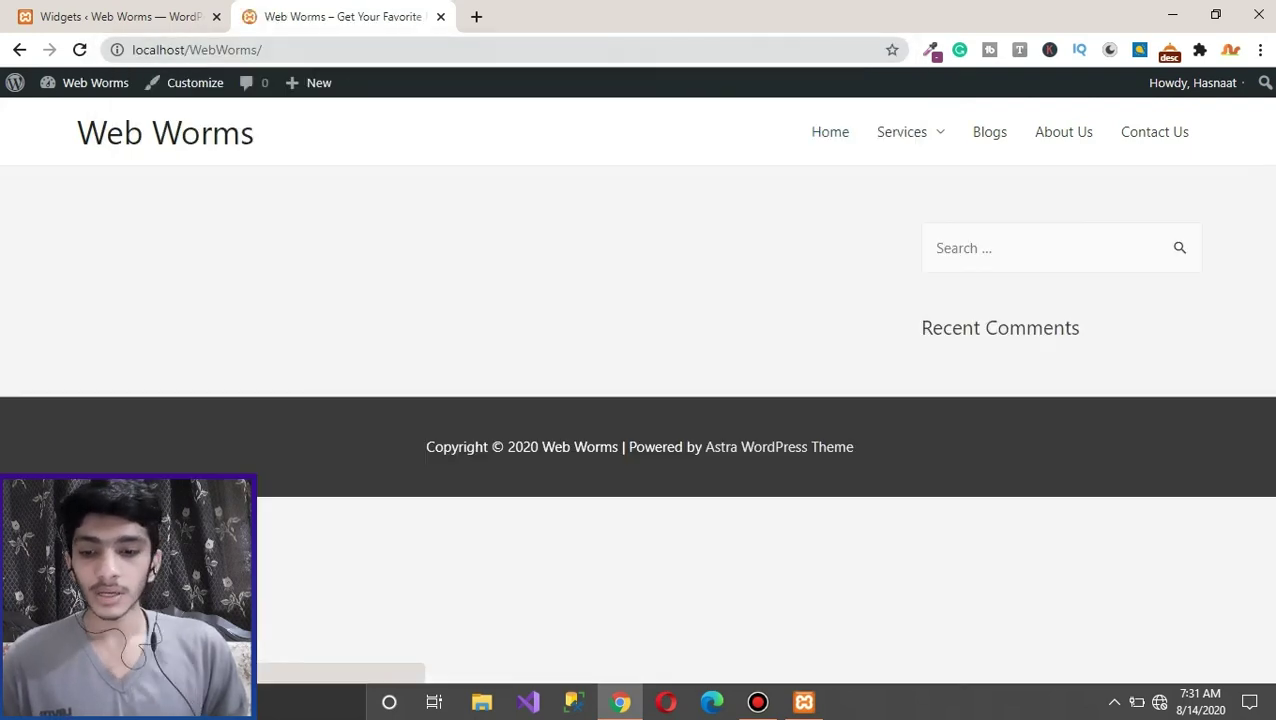
key("ctrl+Tab")
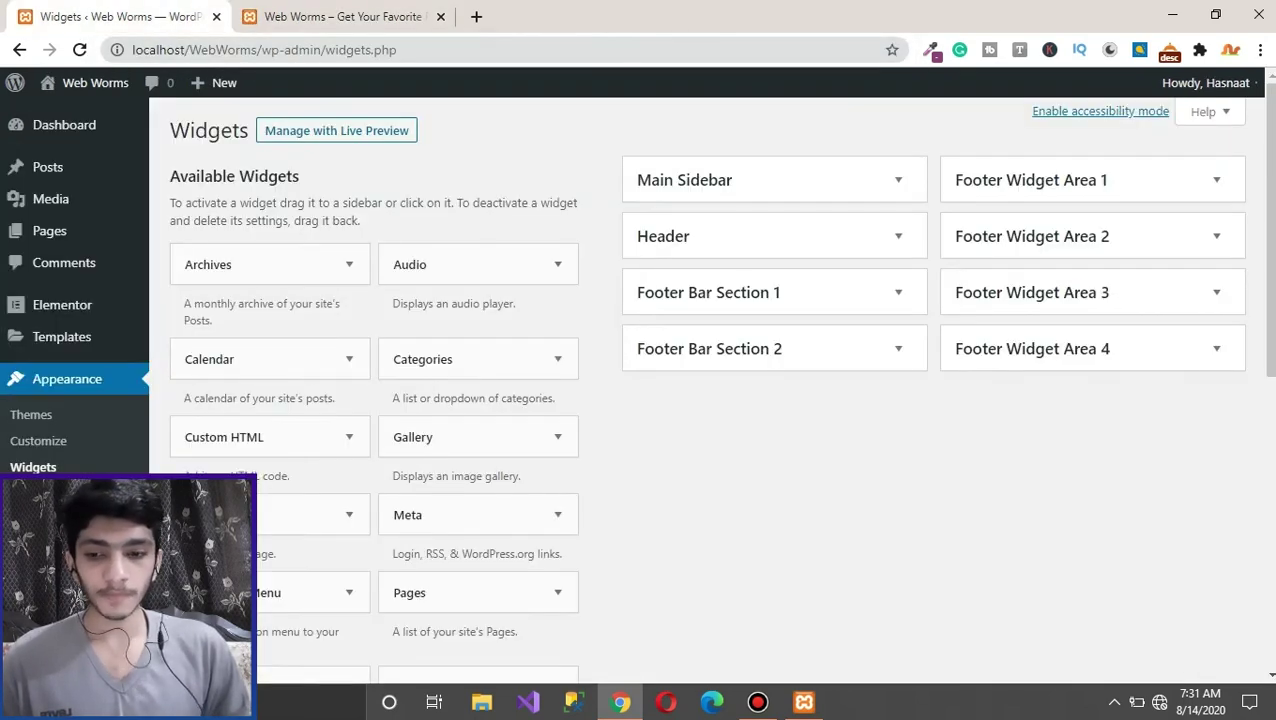
scroll(700, 400, "down", 4)
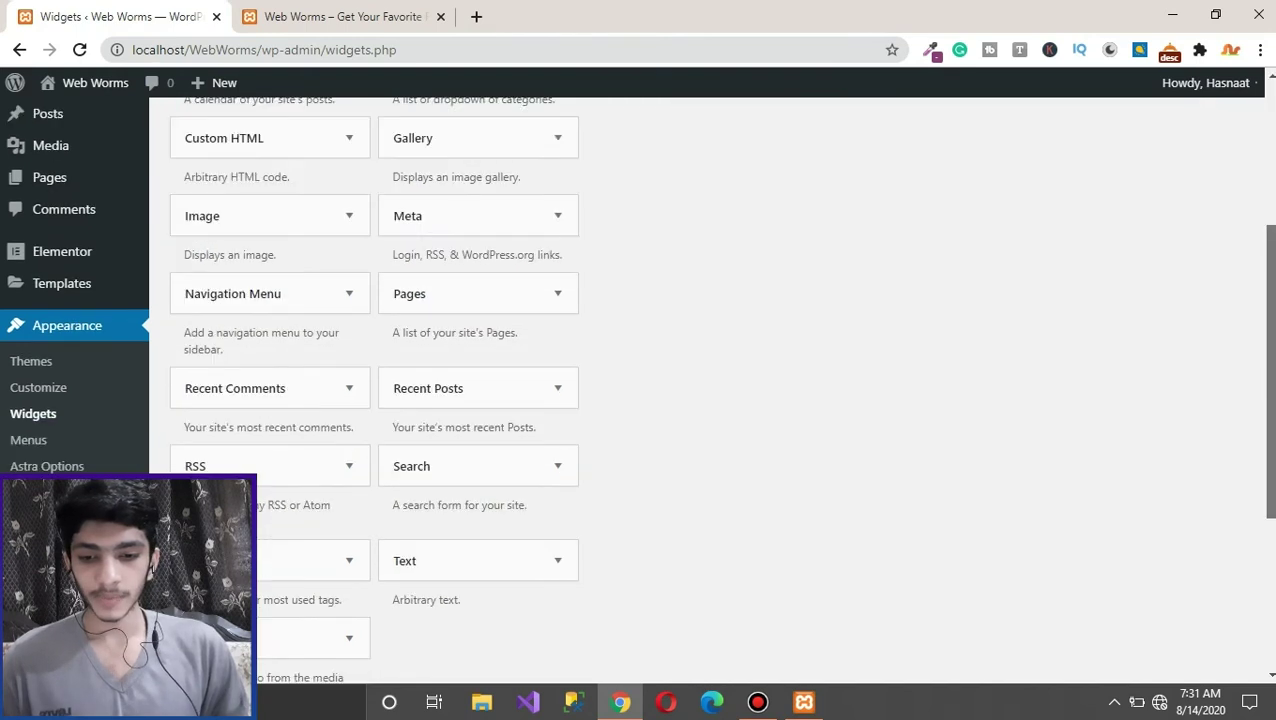
mouse_move(47, 466)
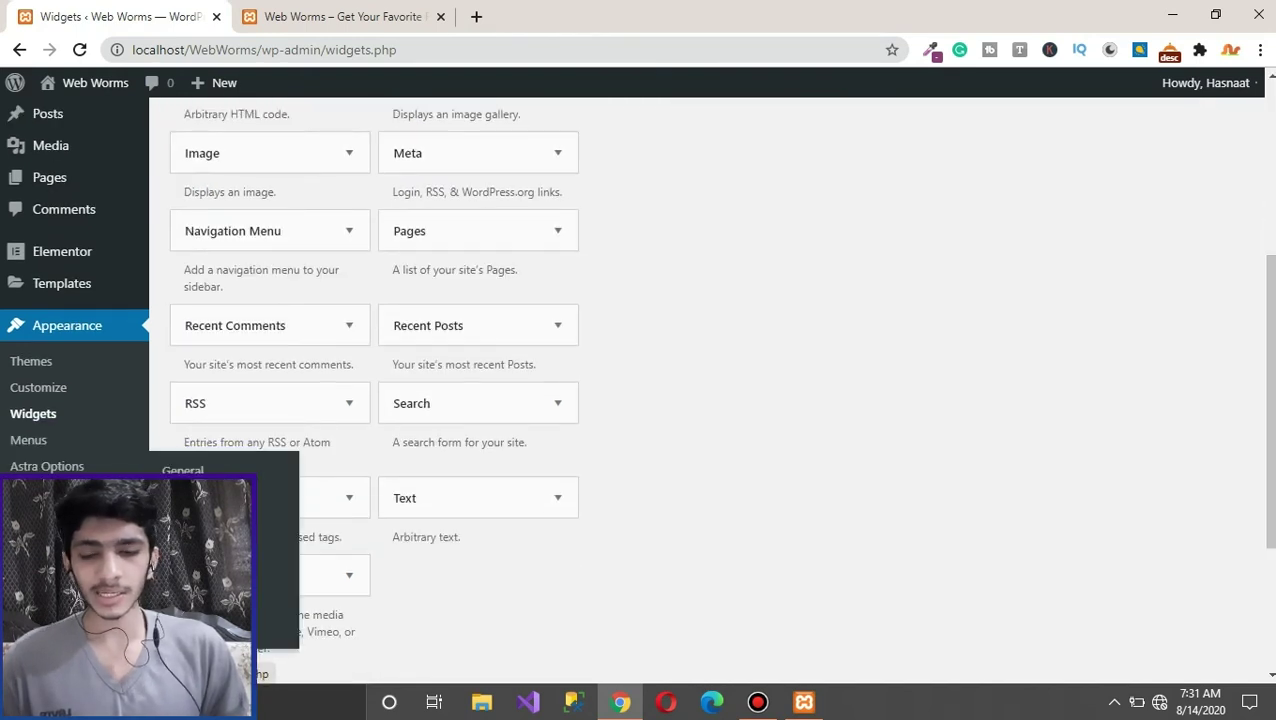
Step: In Reading settings, make the homepage a static page: Home as homepage, Blogs as posts page
left_click(190, 522)
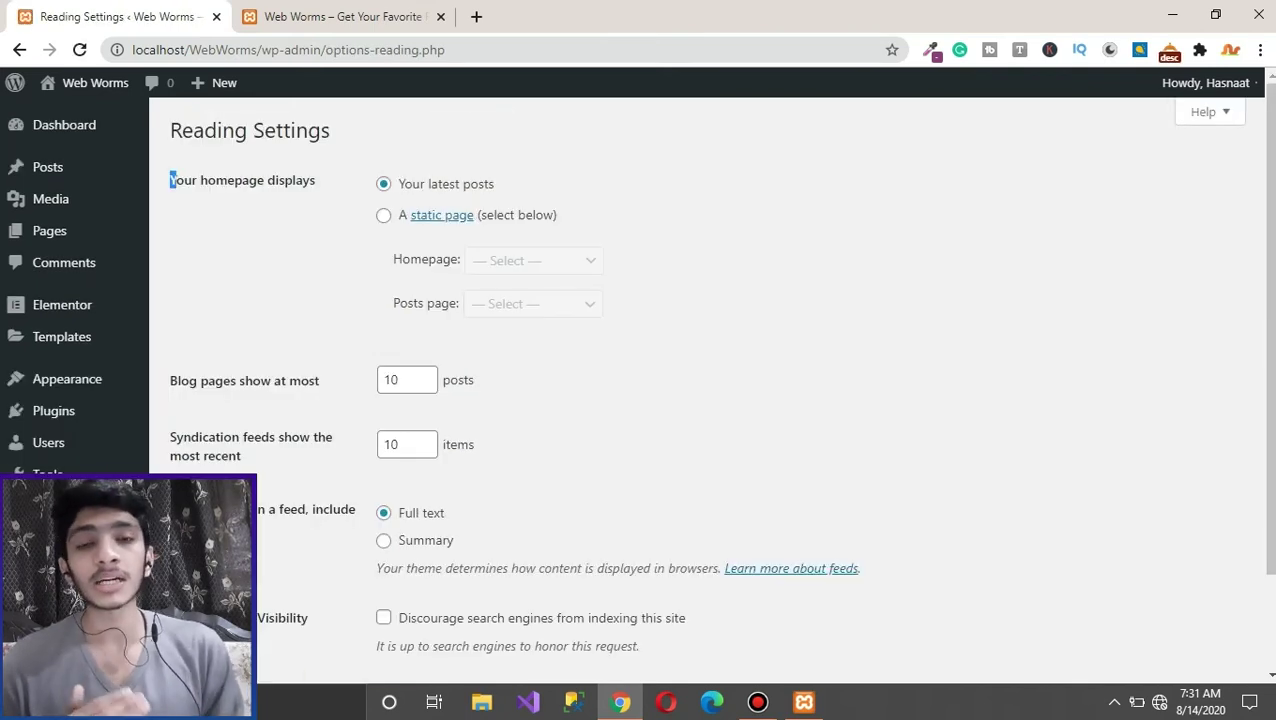
left_click_drag(168, 180, 316, 180)
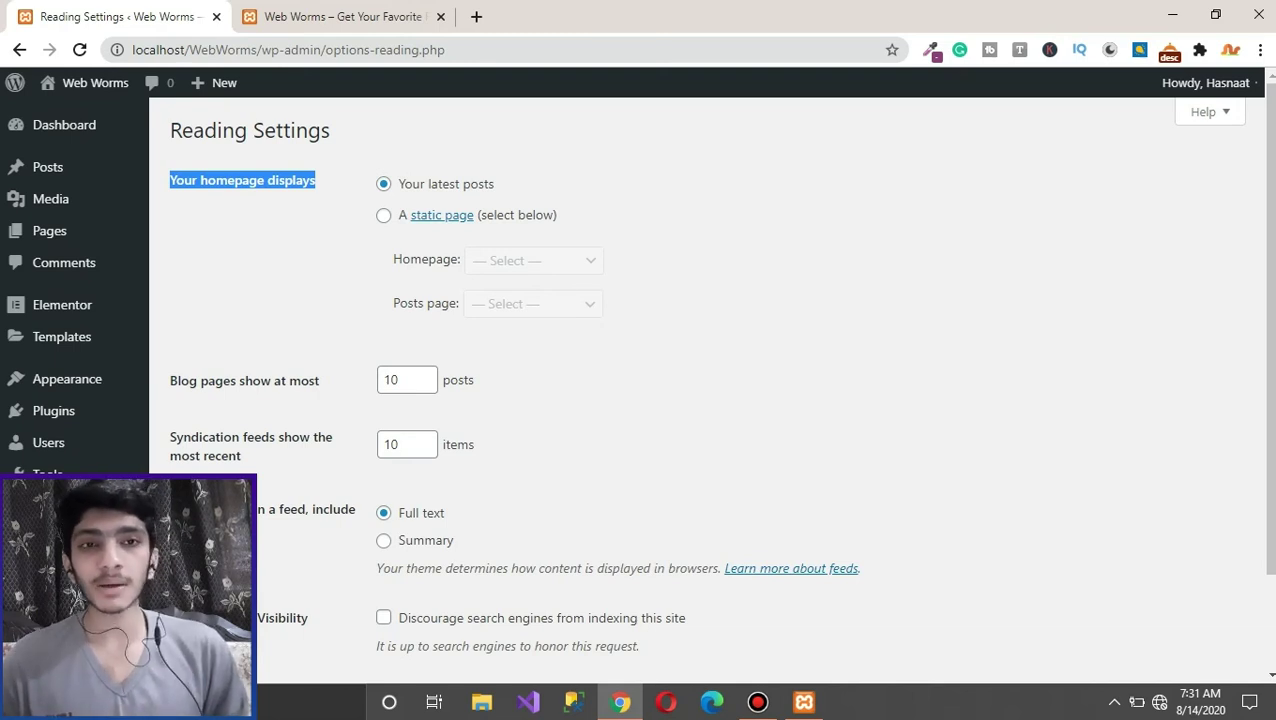
left_click(383, 215)
left_click(533, 260)
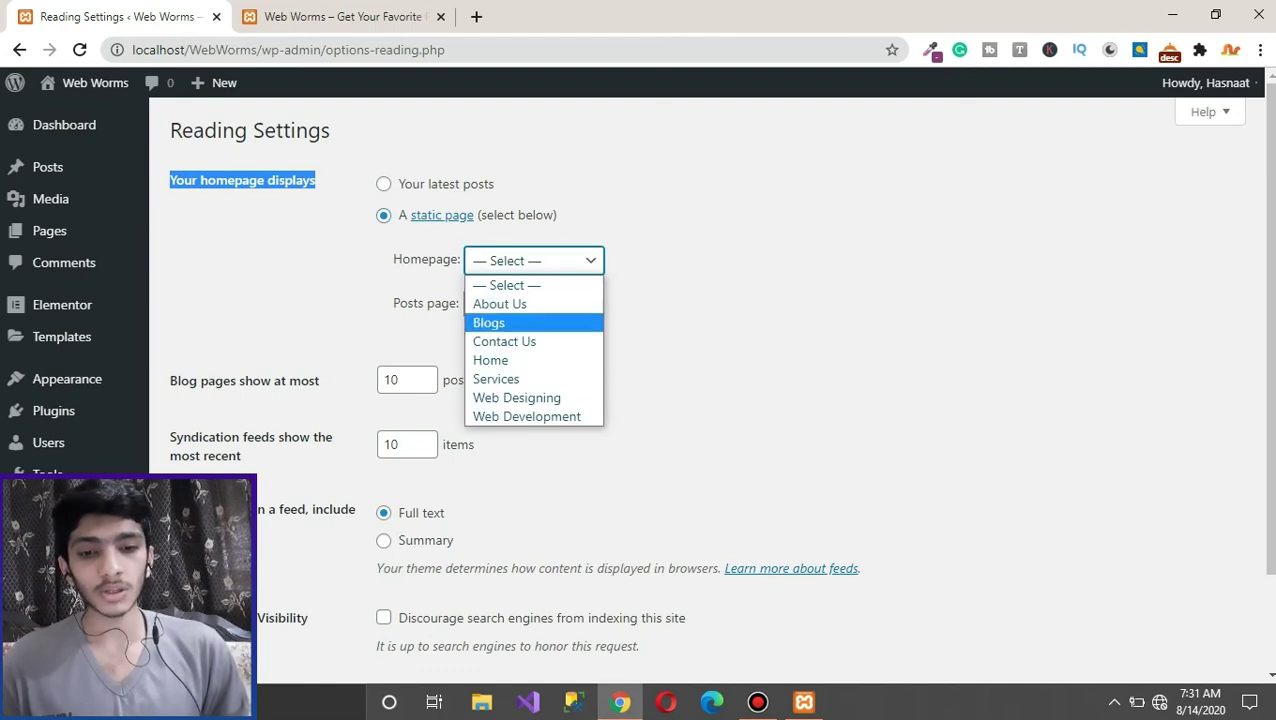
left_click(510, 358)
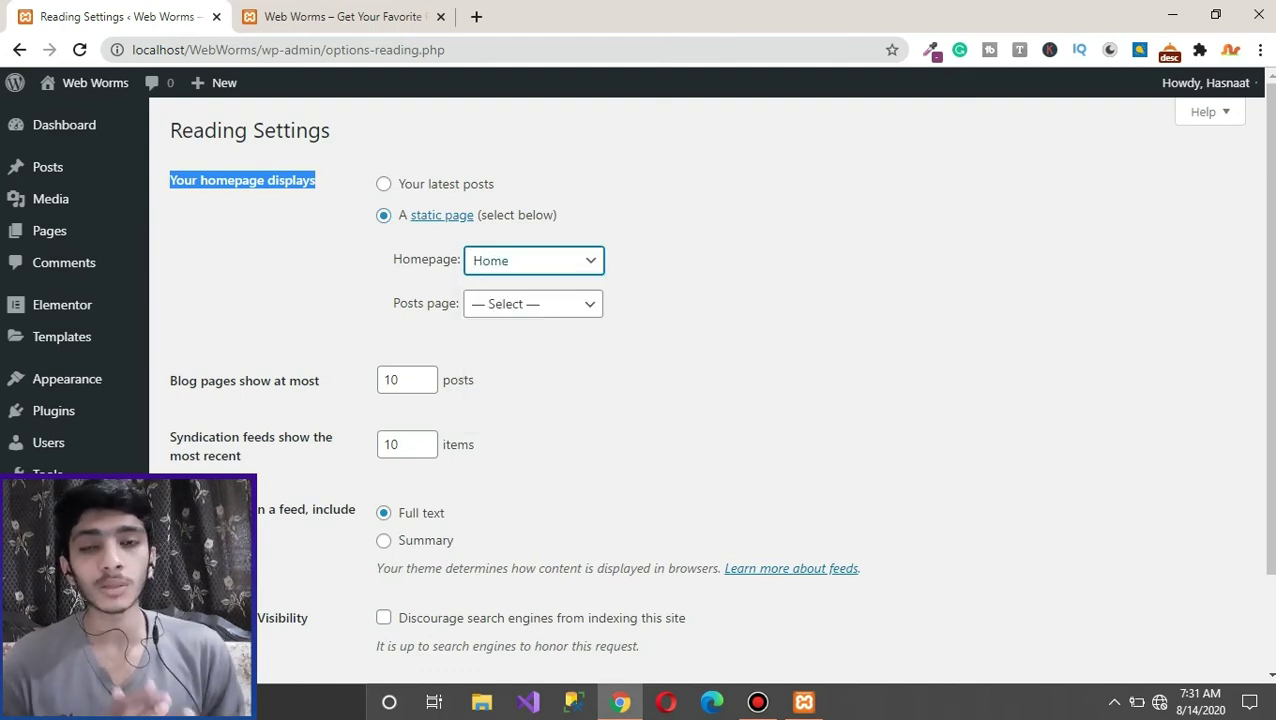
left_click(533, 303)
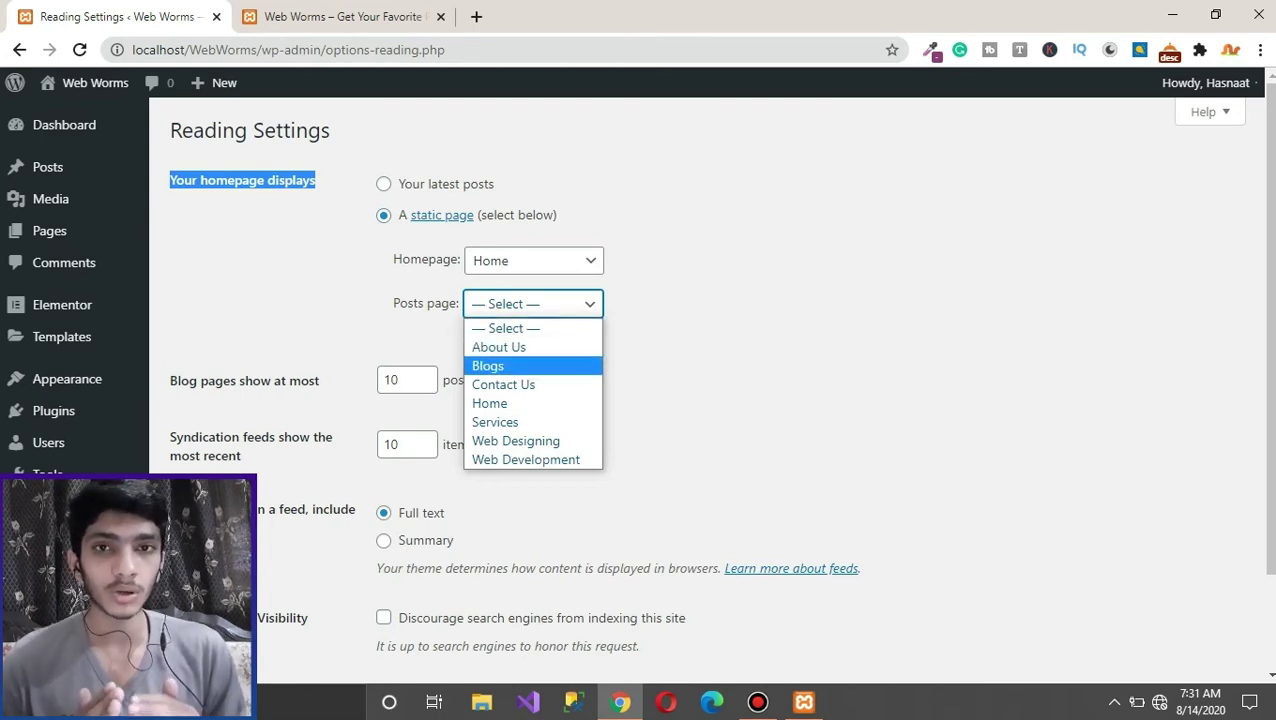
key("Return")
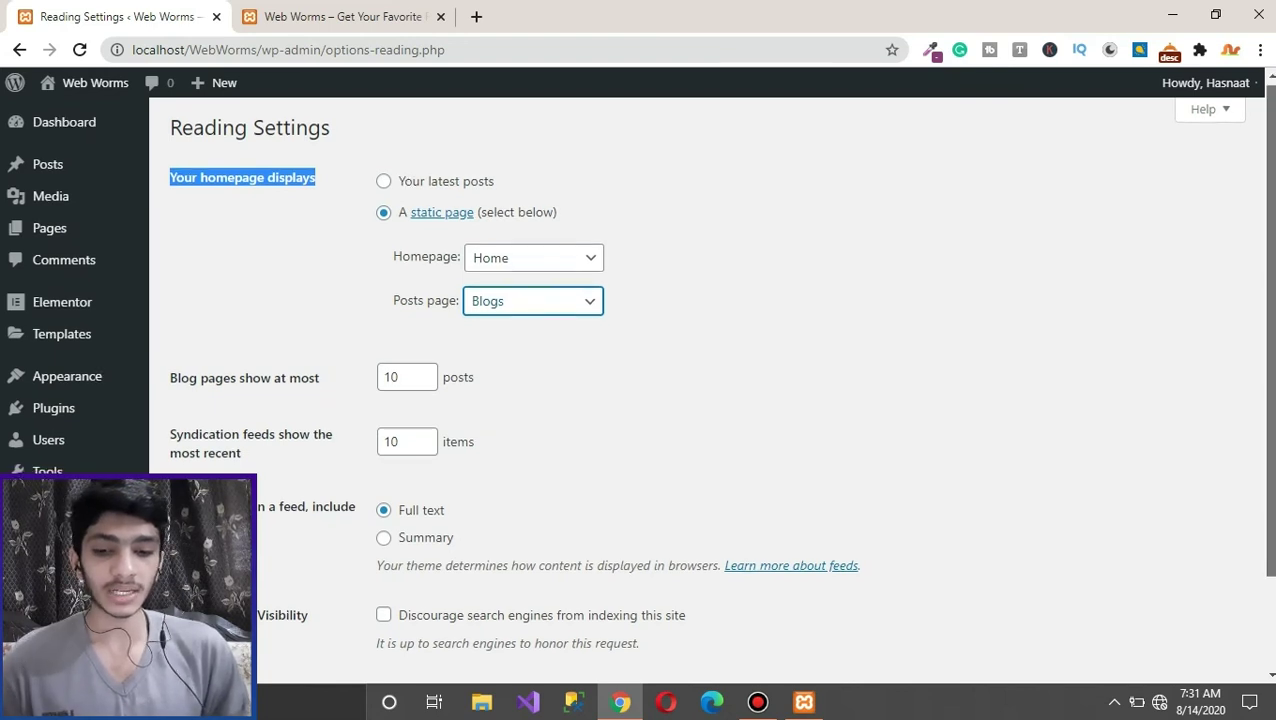
Step: Save the reading settings and reload the live site to see the new homepage
scroll(700, 400, "down", 2)
left_click(215, 585)
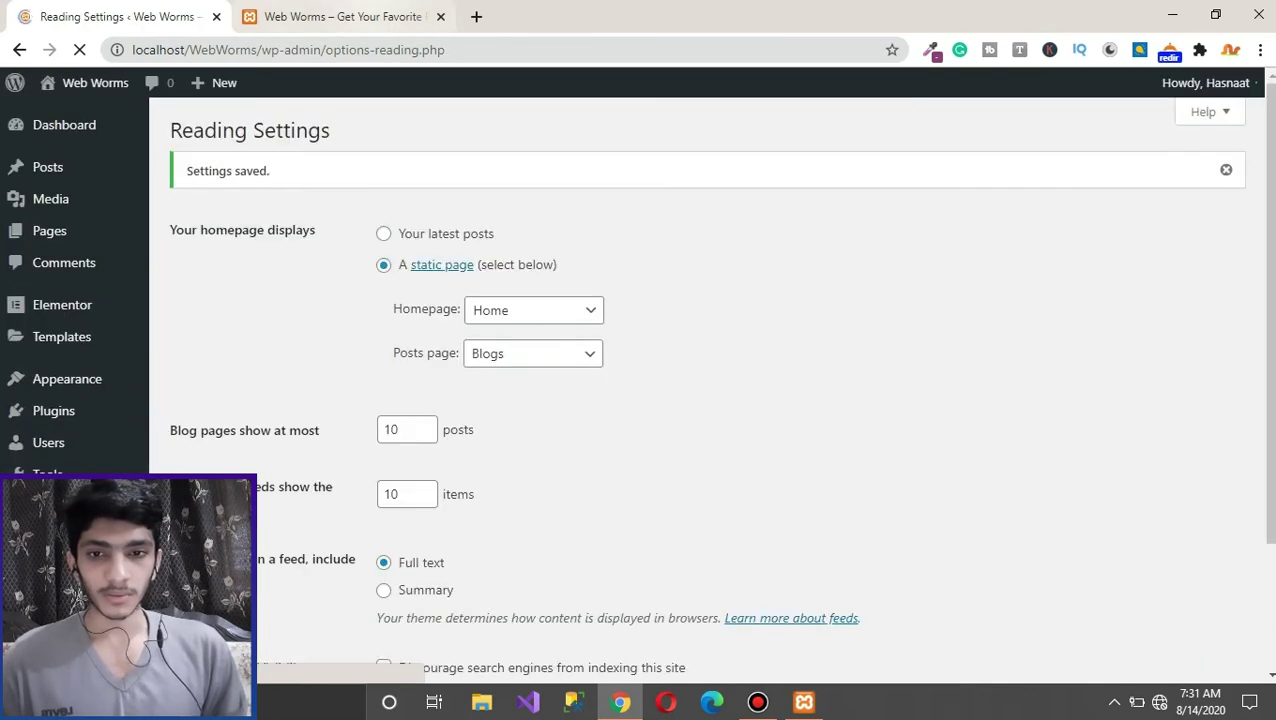
left_click(330, 16)
key("F5")
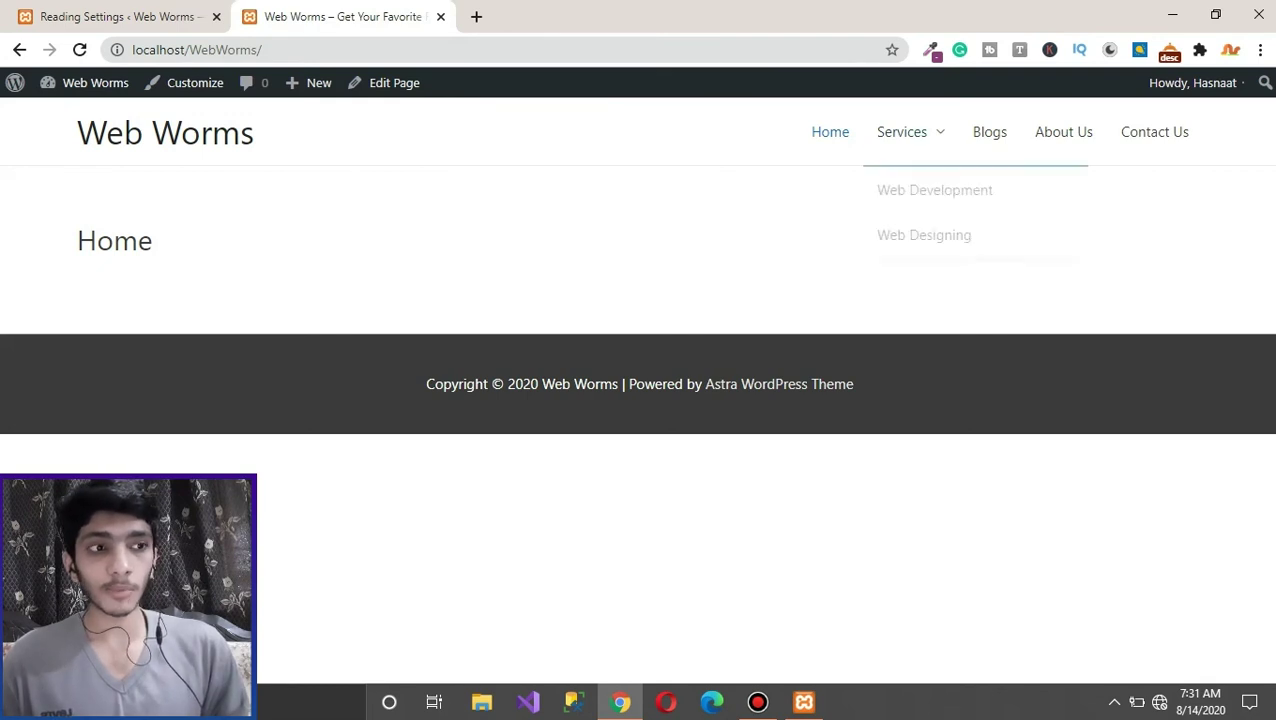
Step: Return to the Reading Settings admin tab after checking the Home front page
key("ctrl+shift+Tab")
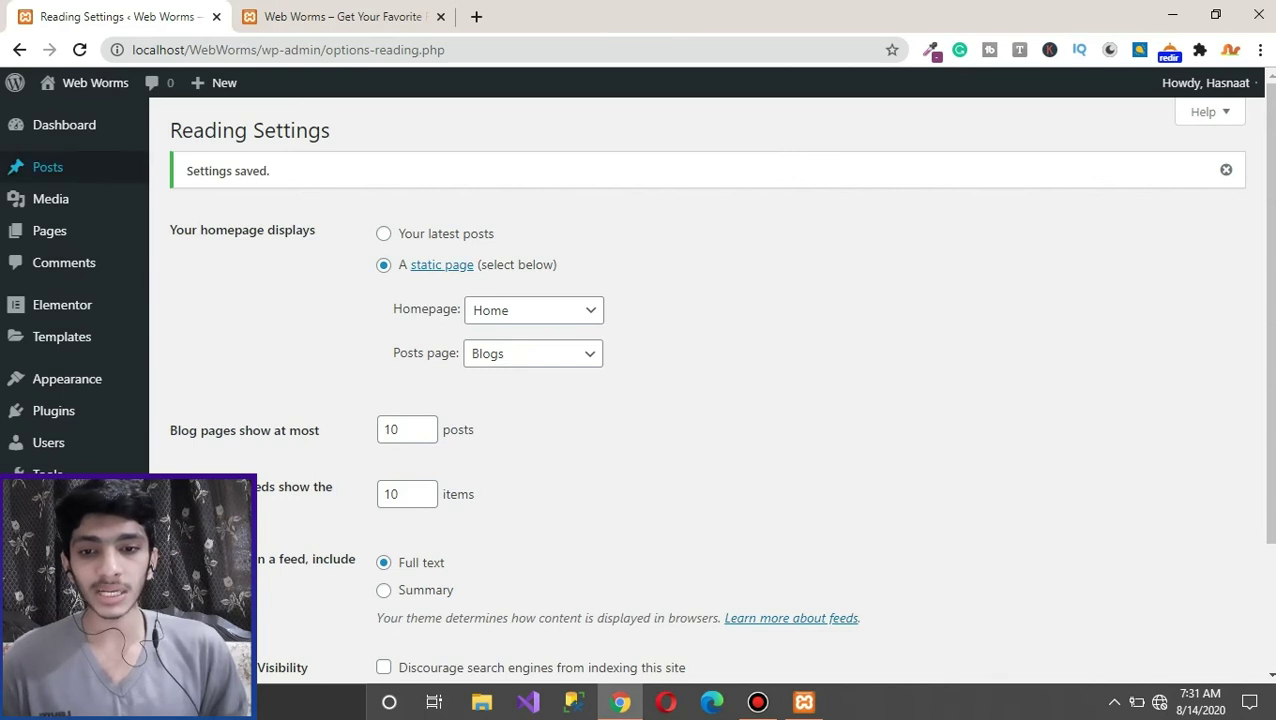
Step: Start a new post titled 'Web Development Learning'
left_click(47, 167)
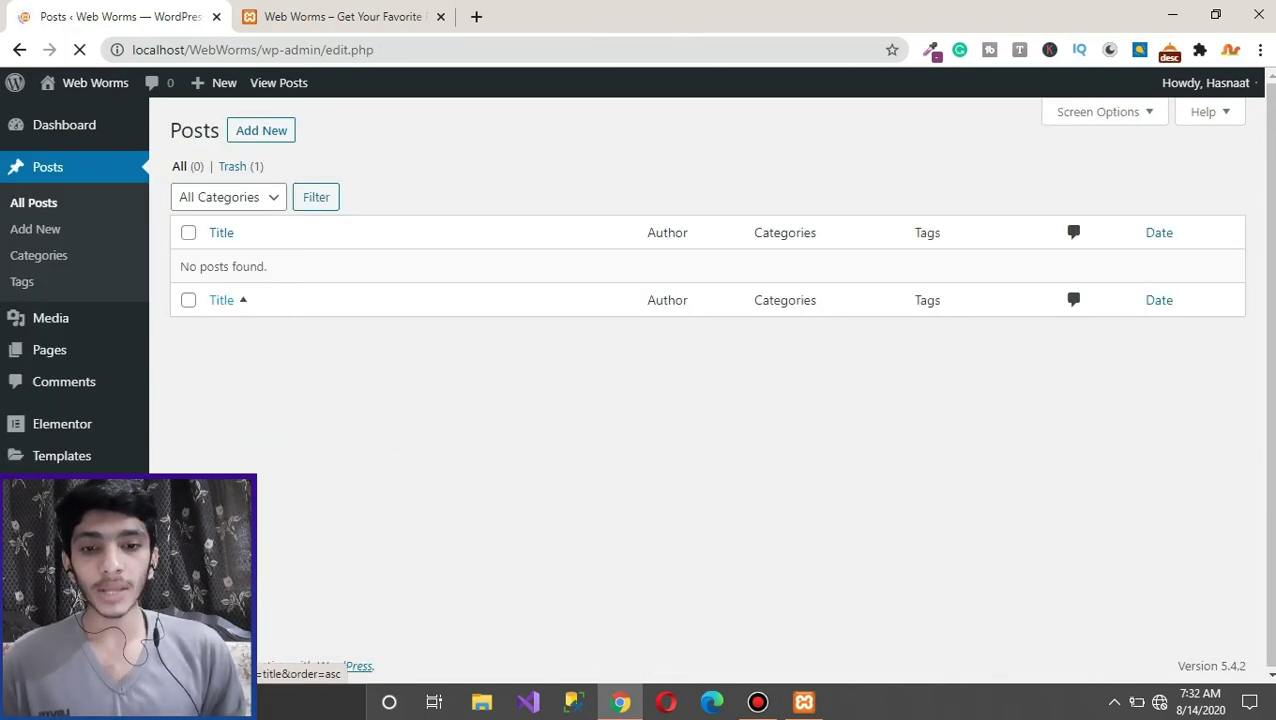
left_click(261, 130)
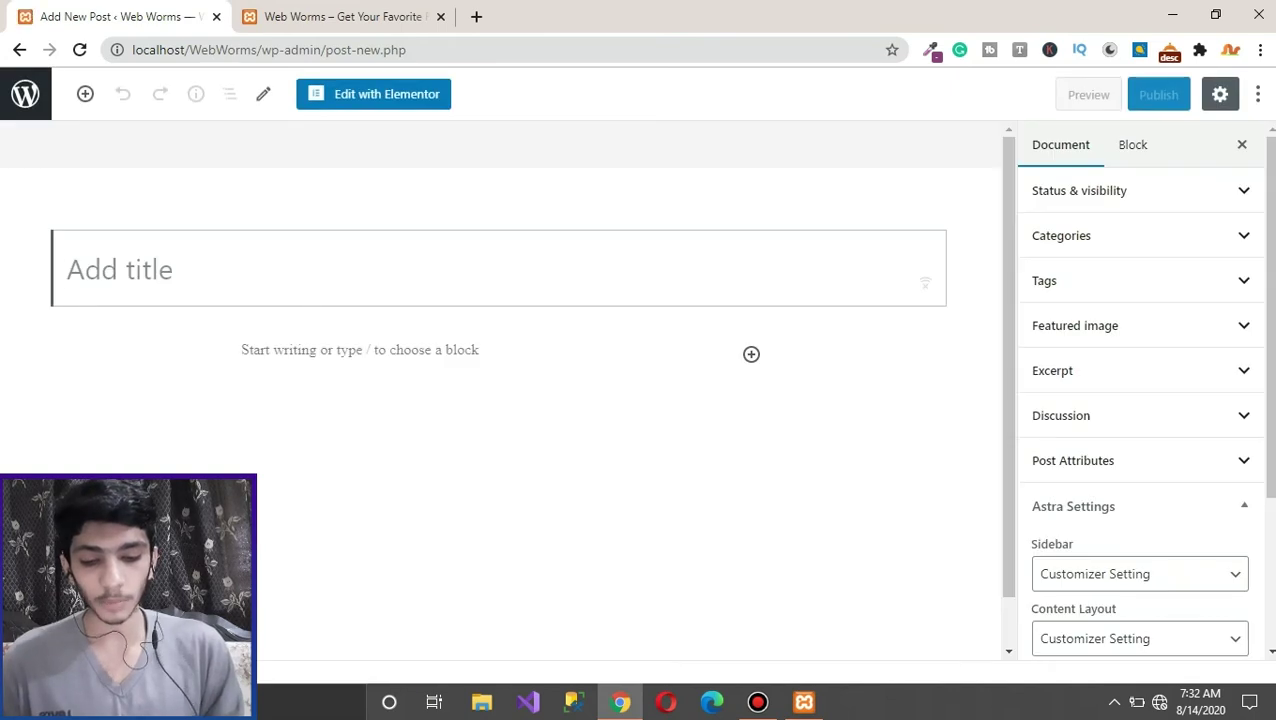
type("W")
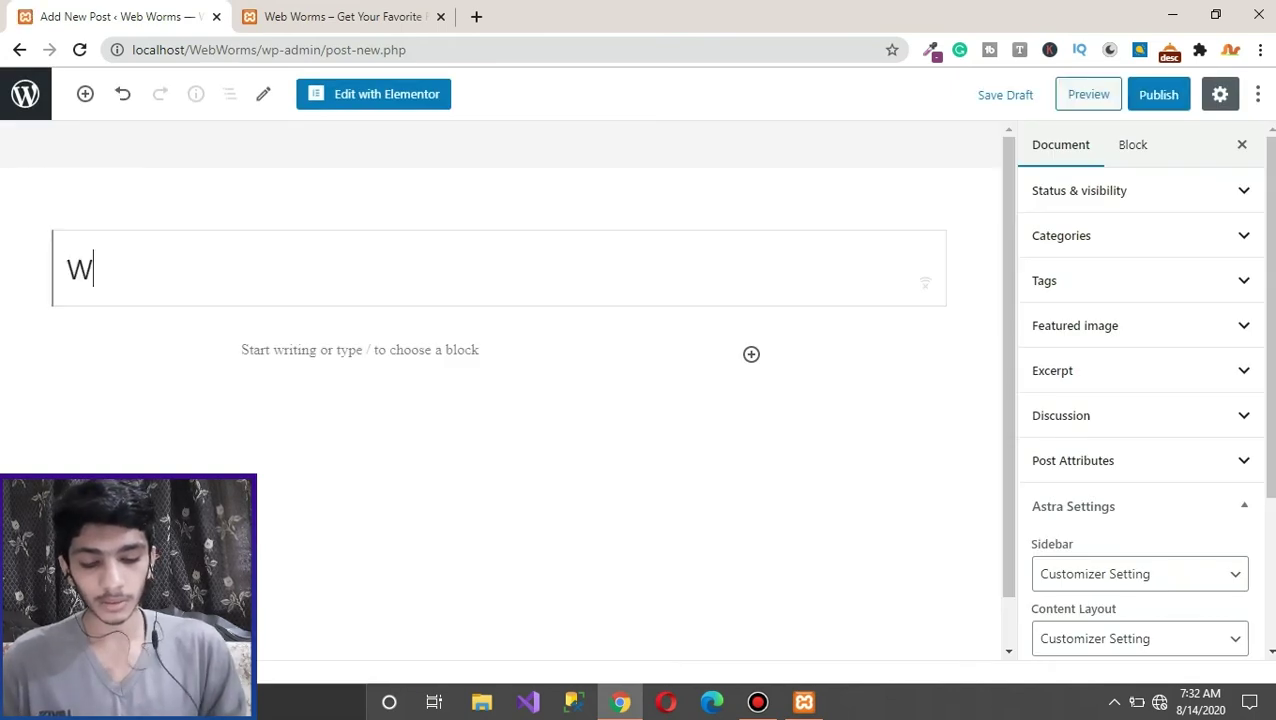
type("eb Developm")
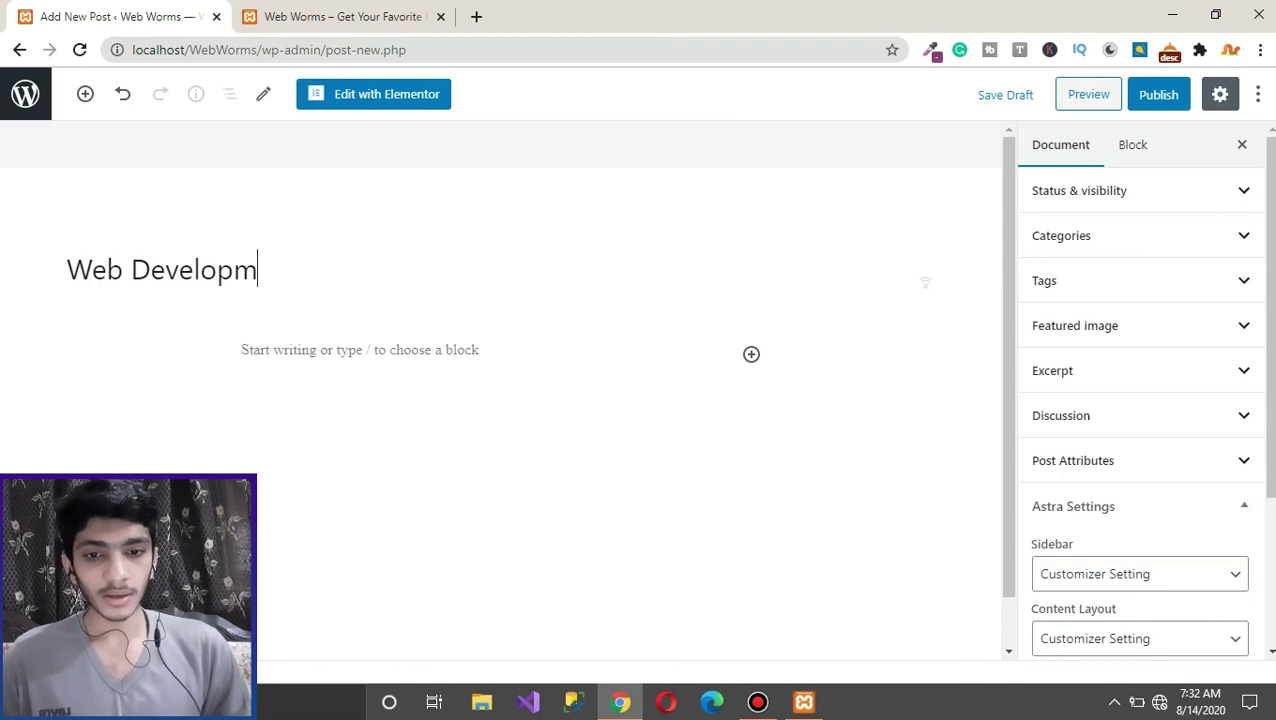
type("ent Learning")
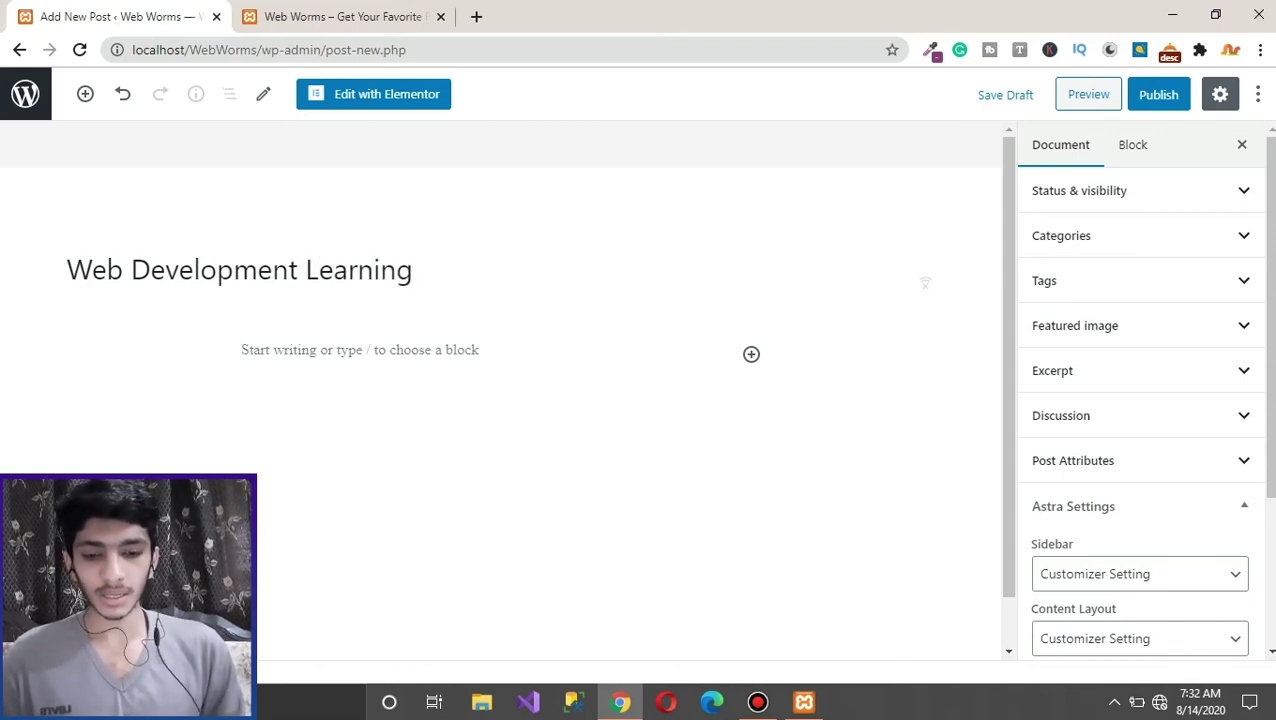
Step: Write a one-line body paragraph, replacing a mistyped first attempt and fixing a missing space
left_click(65, 353)
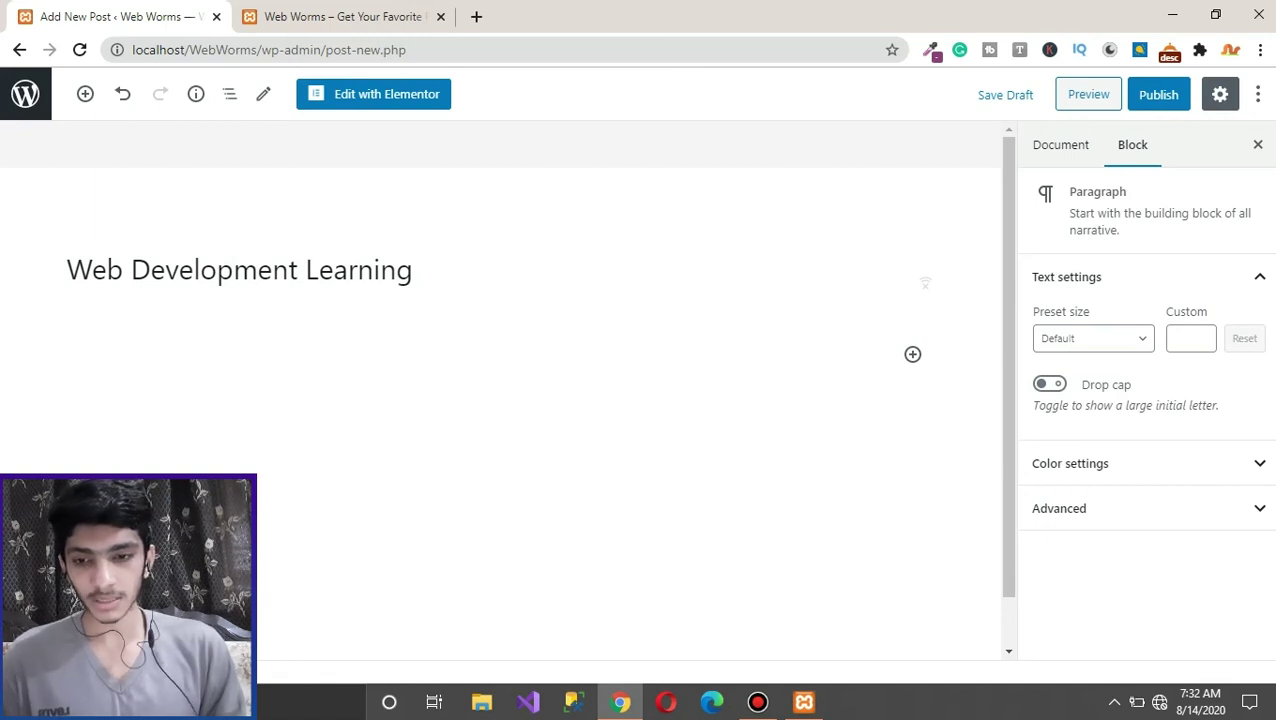
type("a")
type("snai")
key("ctrl+a")
type("hasnaatis best")
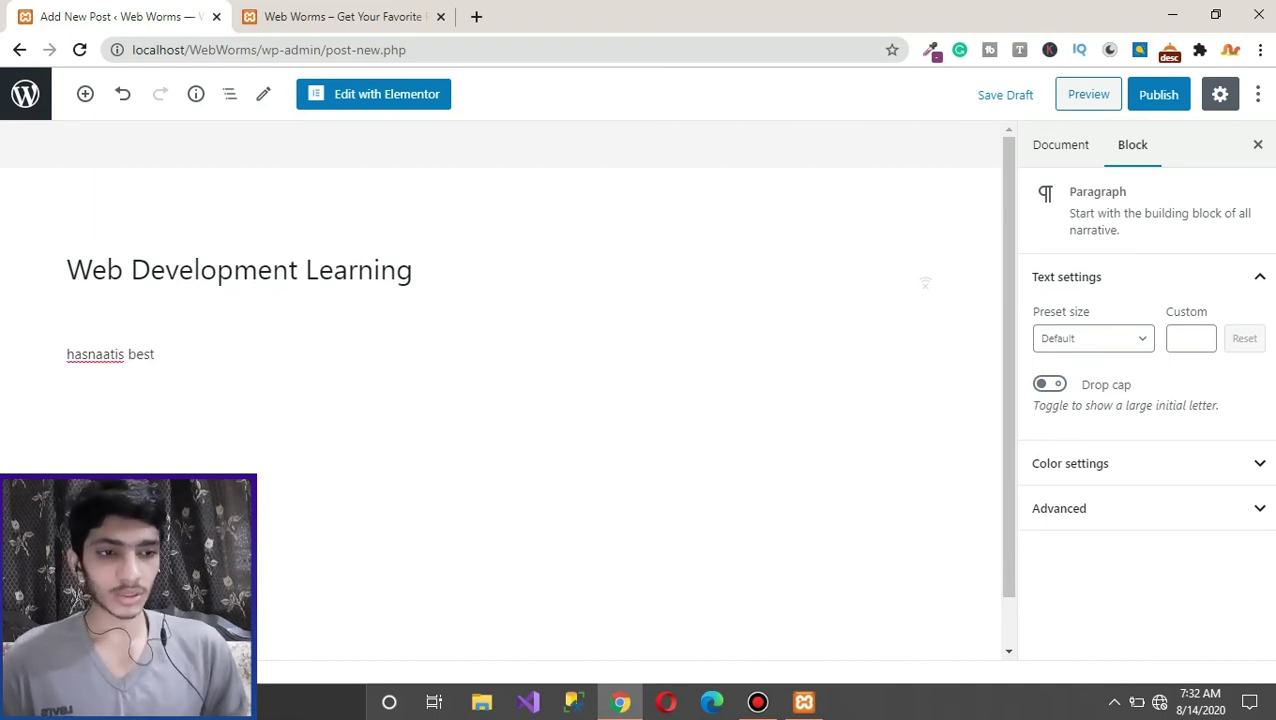
left_click(117, 354)
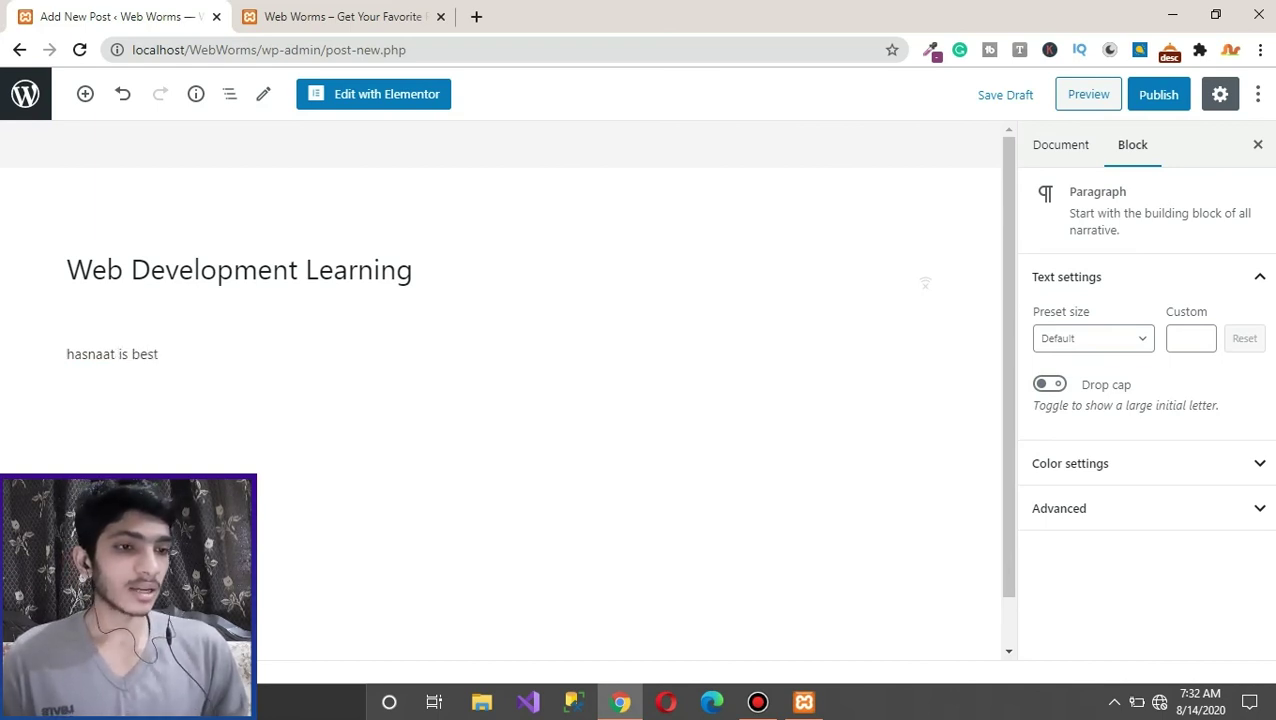
Step: Upload the Wordpress Theme image from the computer and set it as the post's featured image
left_click(1061, 144)
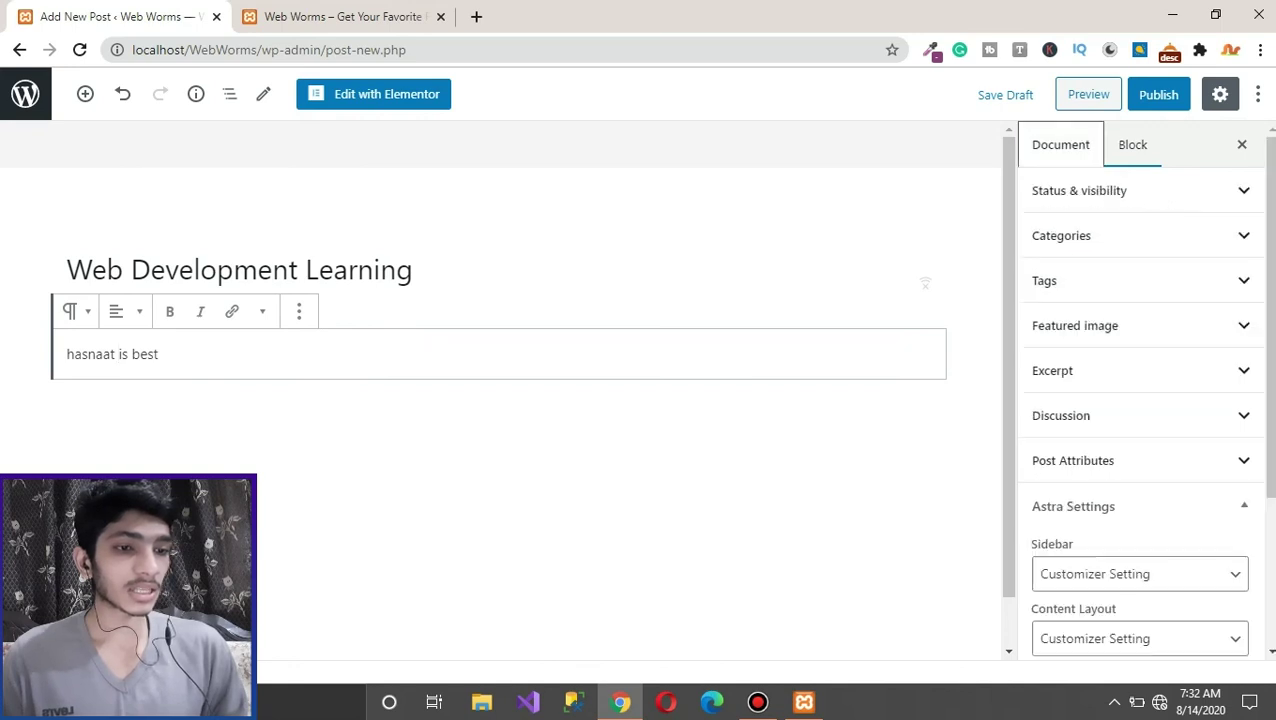
scroll(1140, 400, "down", 2)
scroll(1140, 400, "down", 1)
scroll(1140, 400, "up", 2)
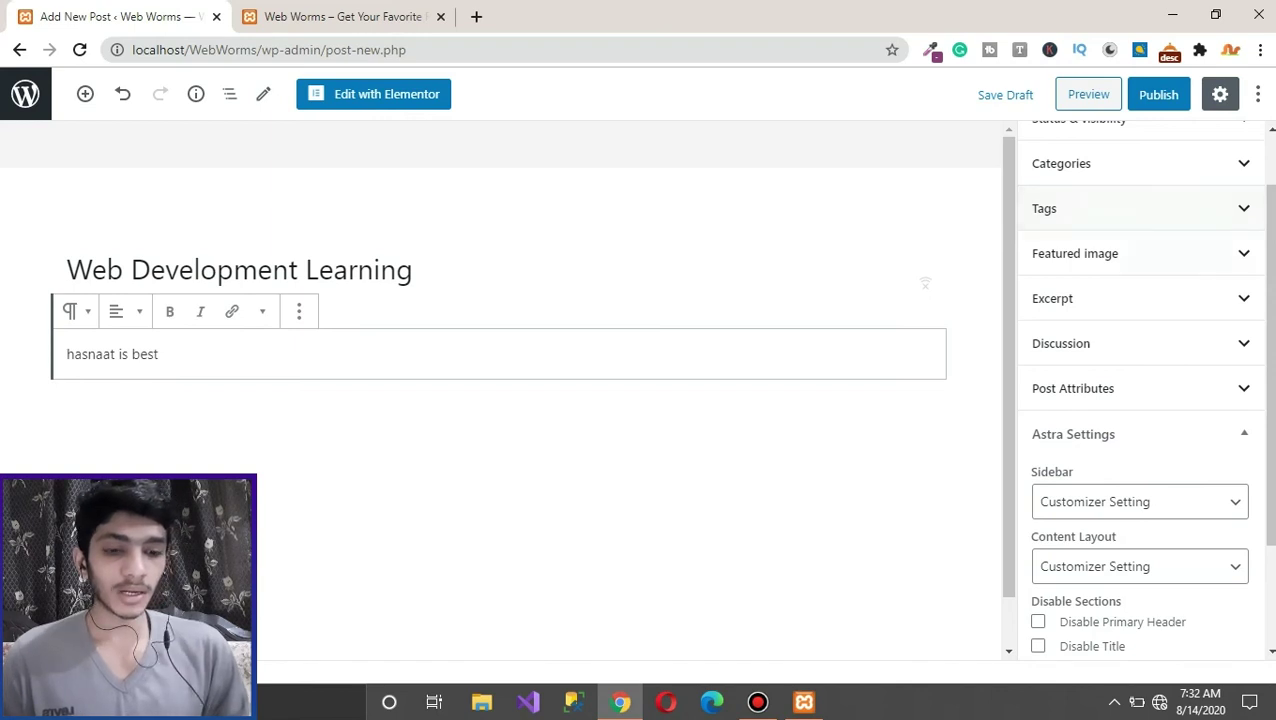
left_click(1075, 253)
left_click(1141, 321)
left_click(639, 401)
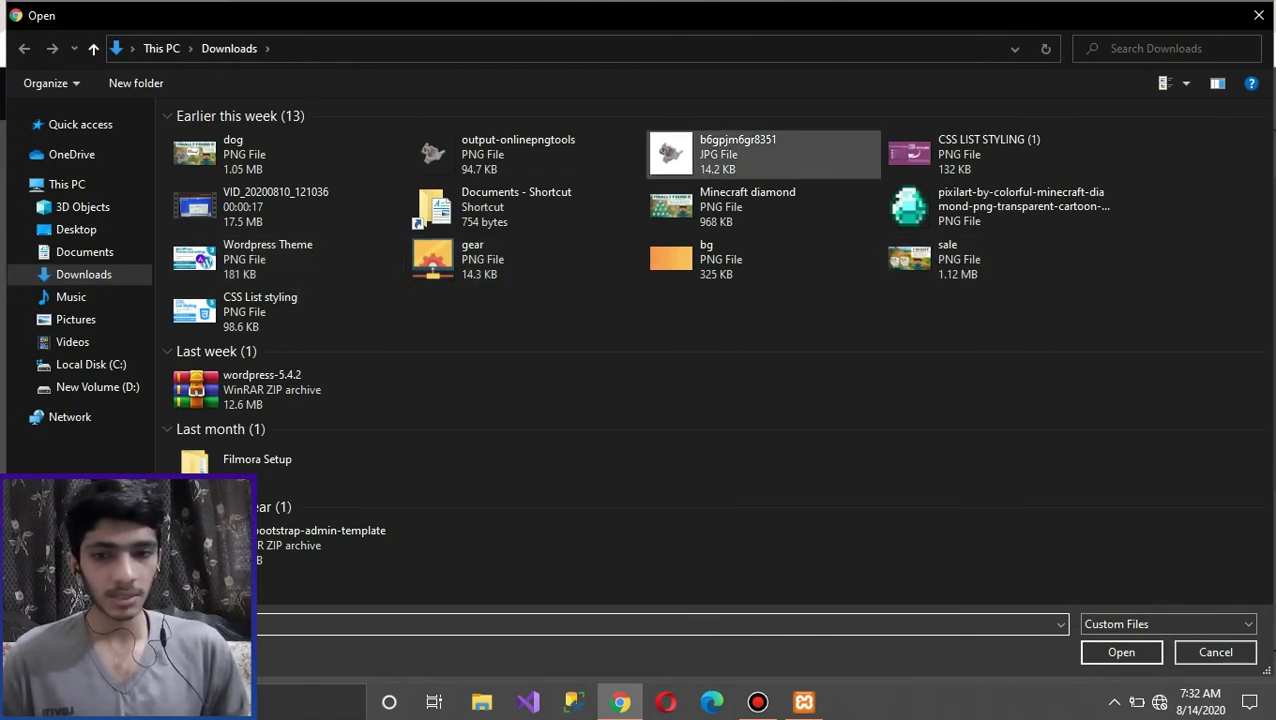
left_click(268, 258)
key("Return")
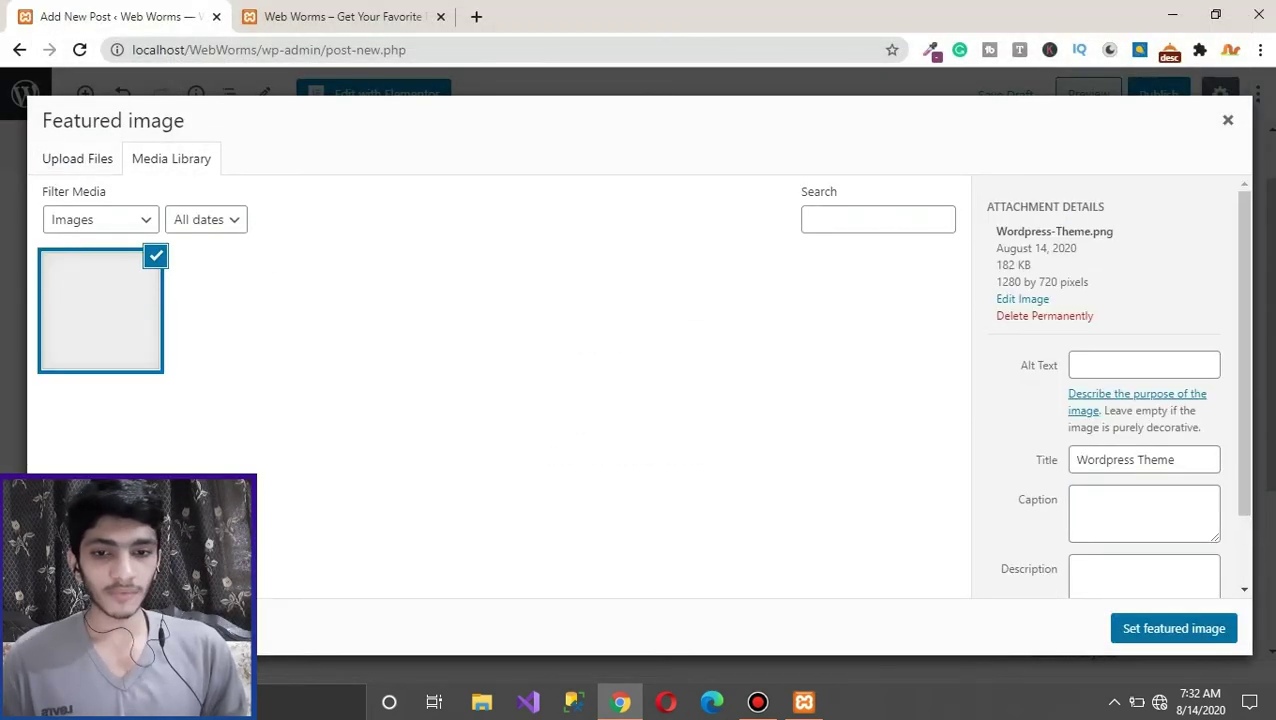
left_click(1174, 628)
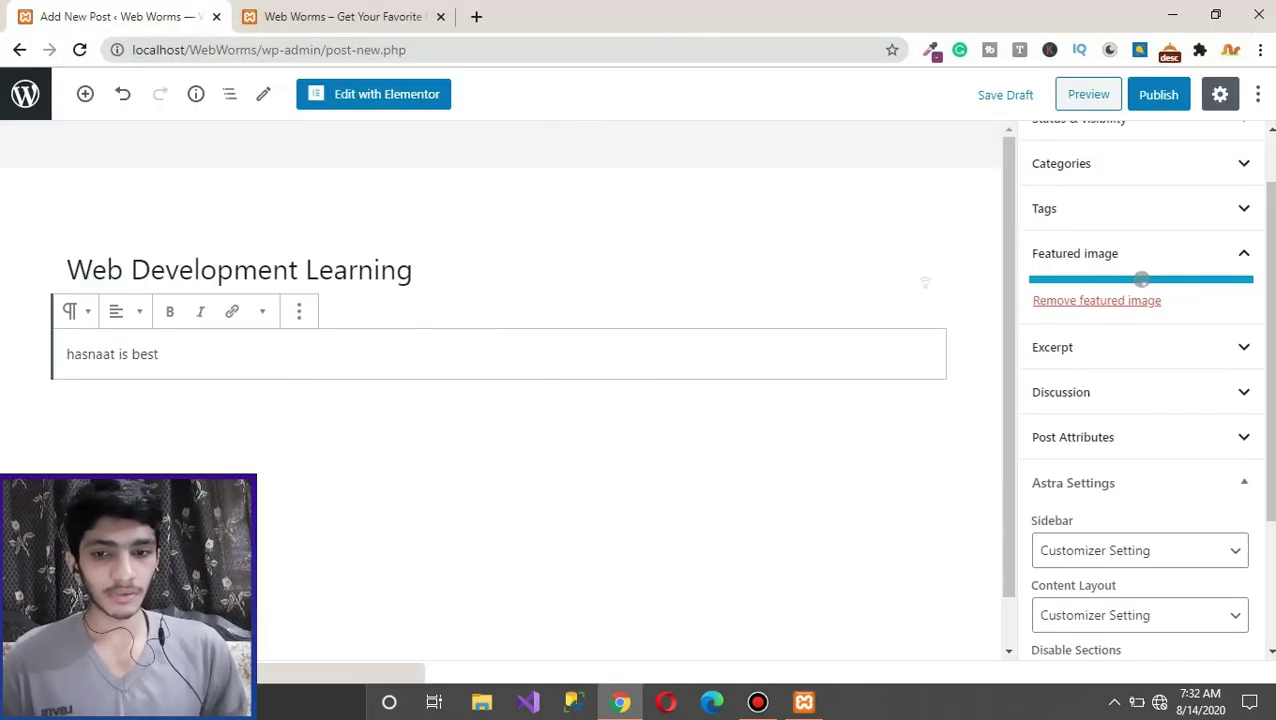
Step: Change the post title from 'Web Development' to 'WordPress Learning'
left_click(412, 269)
left_click_drag(94, 269, 298, 269)
key("BackSpace")
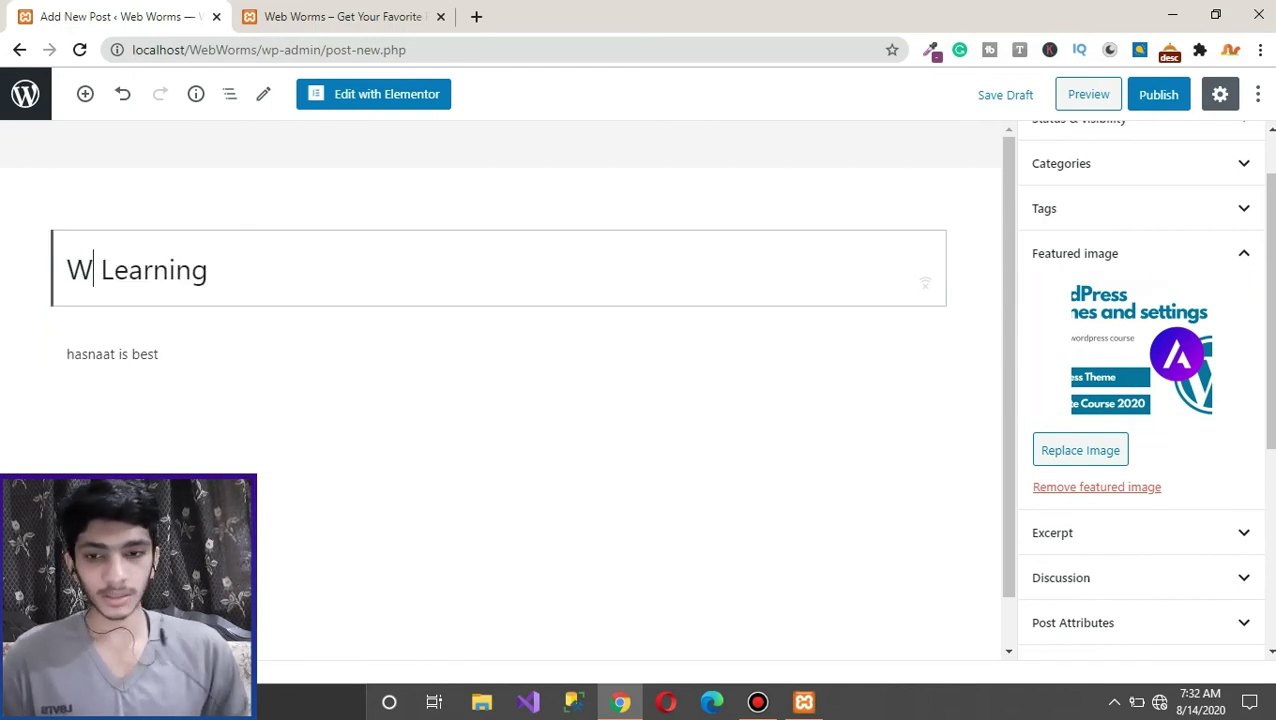
type("ordpress")
key("Left")
key("Left")
key("Left")
key("Left")
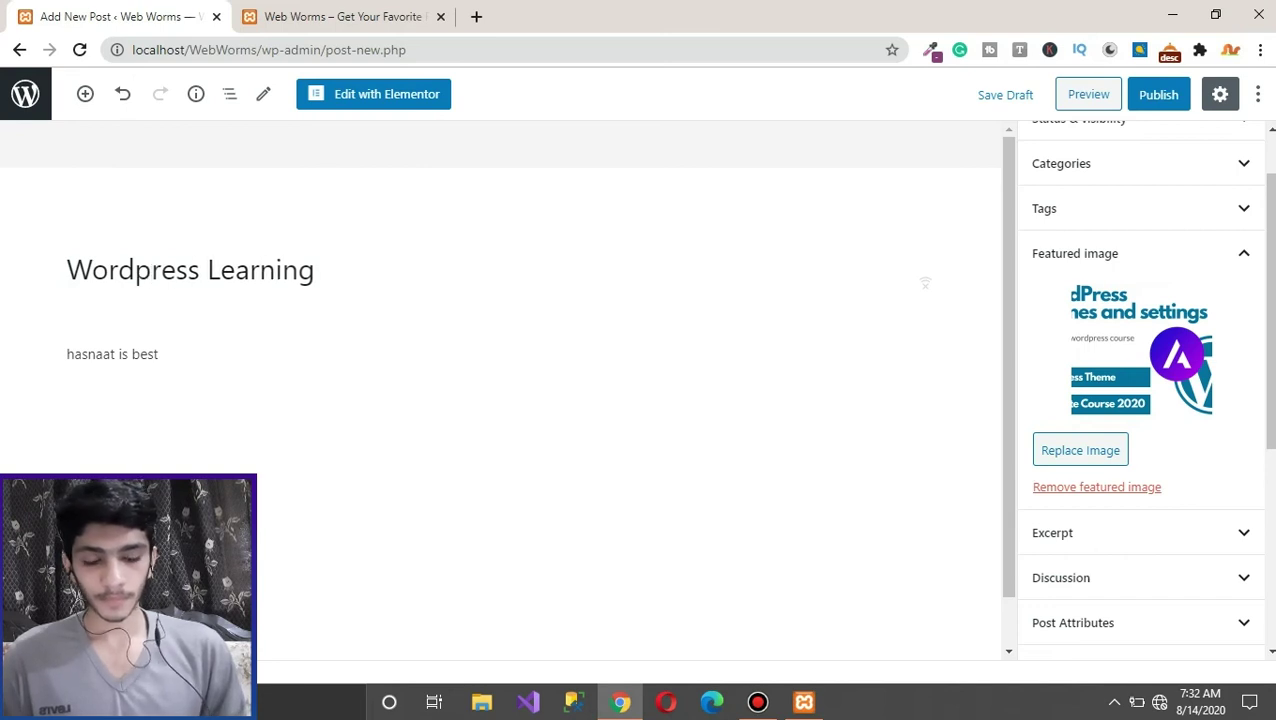
key("Delete")
key("BackSpace")
type("Pr")
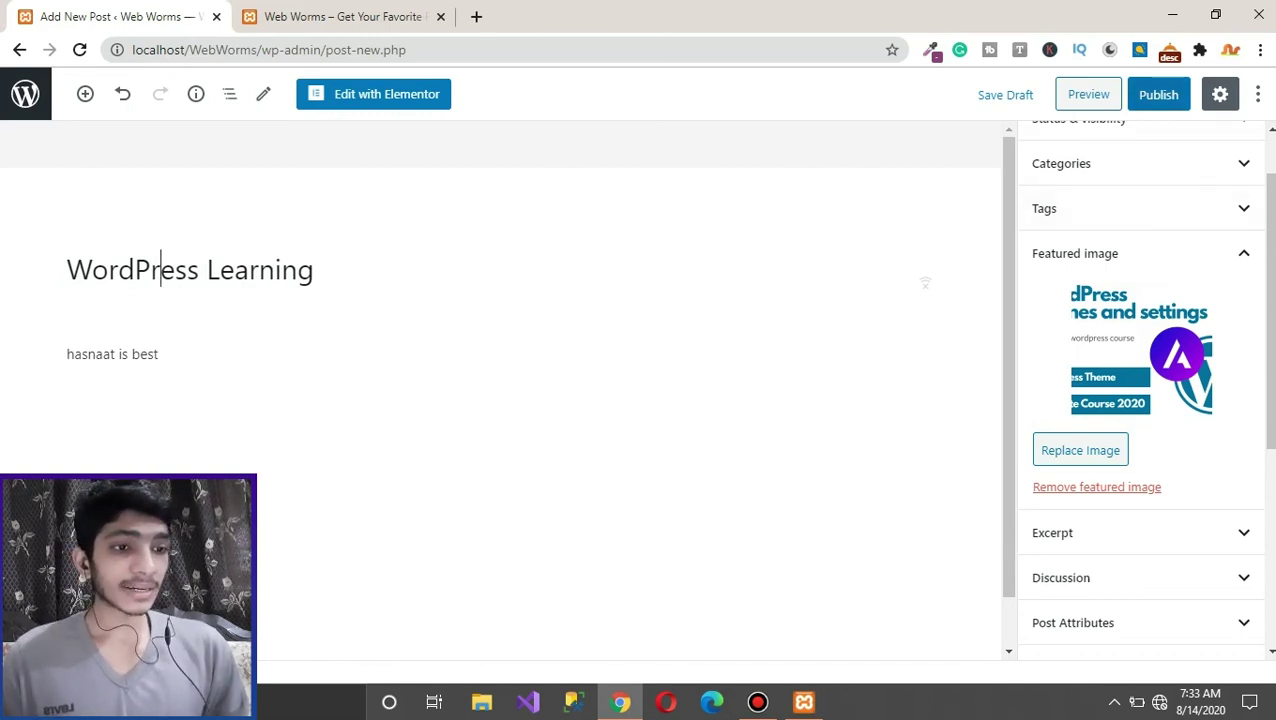
Step: Check the post's categories, publish the post, and switch to the live site tab
scroll(1140, 390, "up", 1)
scroll(1140, 390, "down", 1)
scroll(1140, 390, "up", 3)
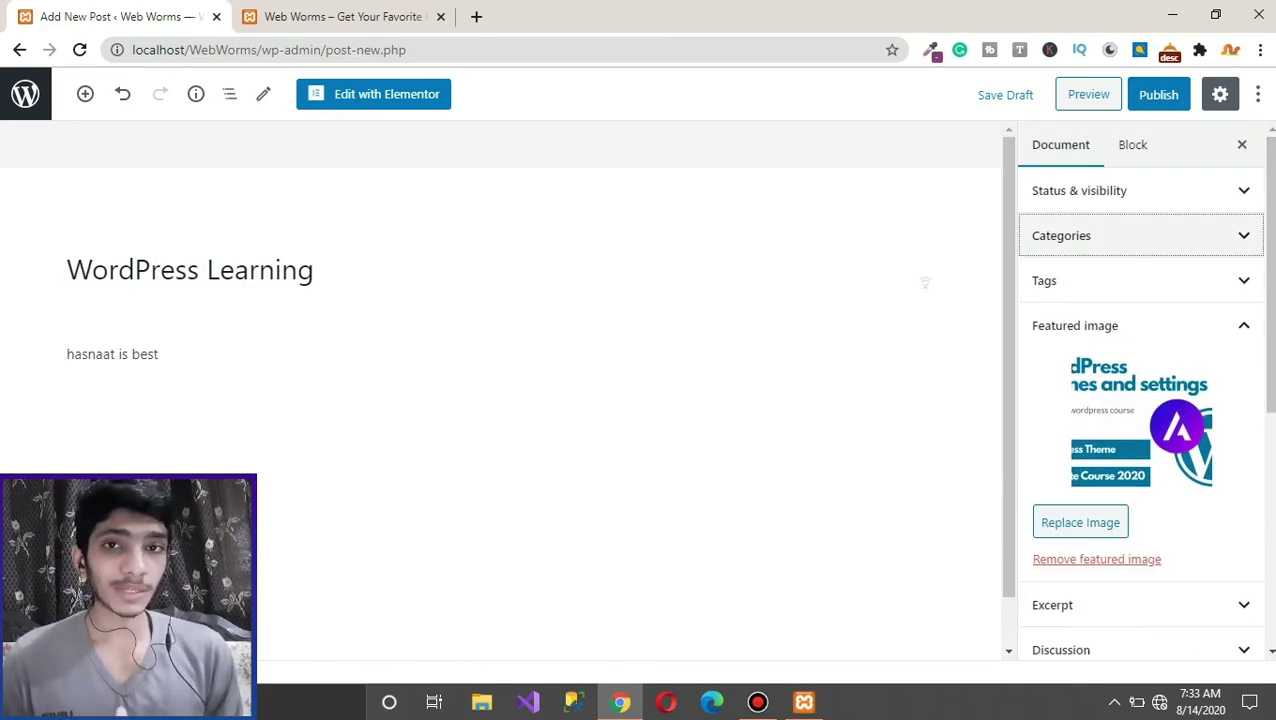
left_click(1061, 235)
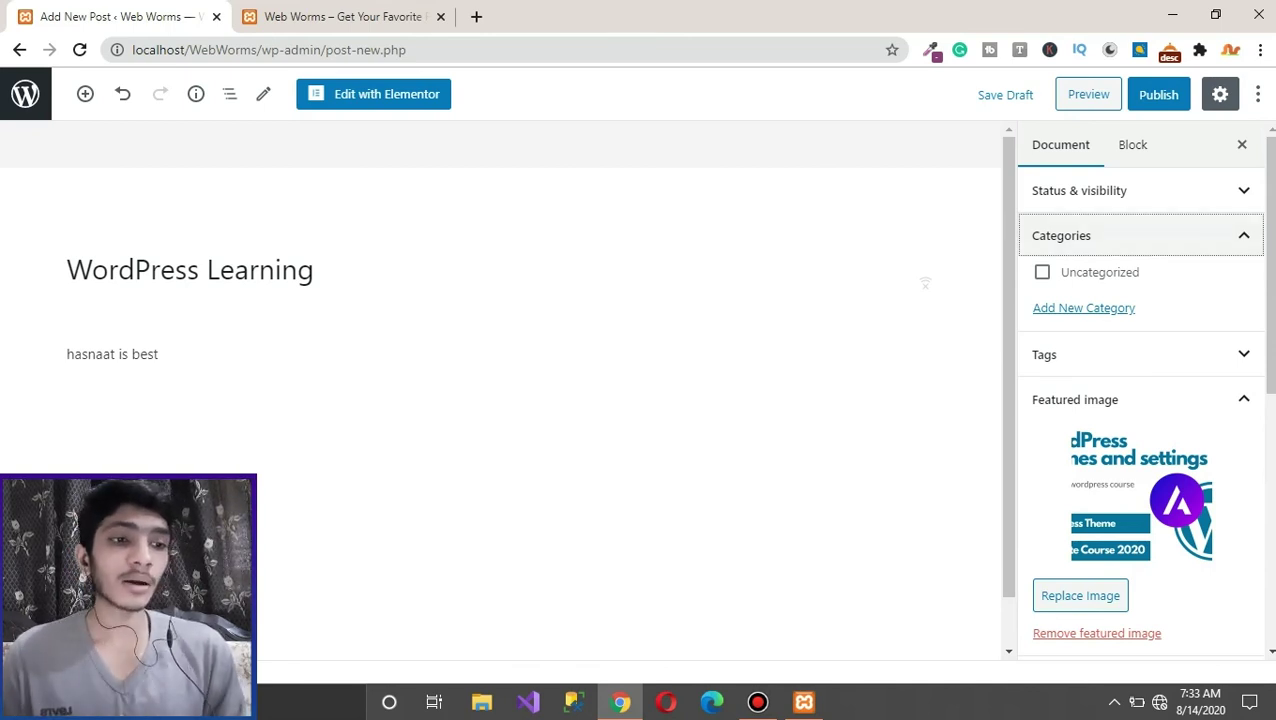
left_click(1100, 235)
left_click(1158, 94)
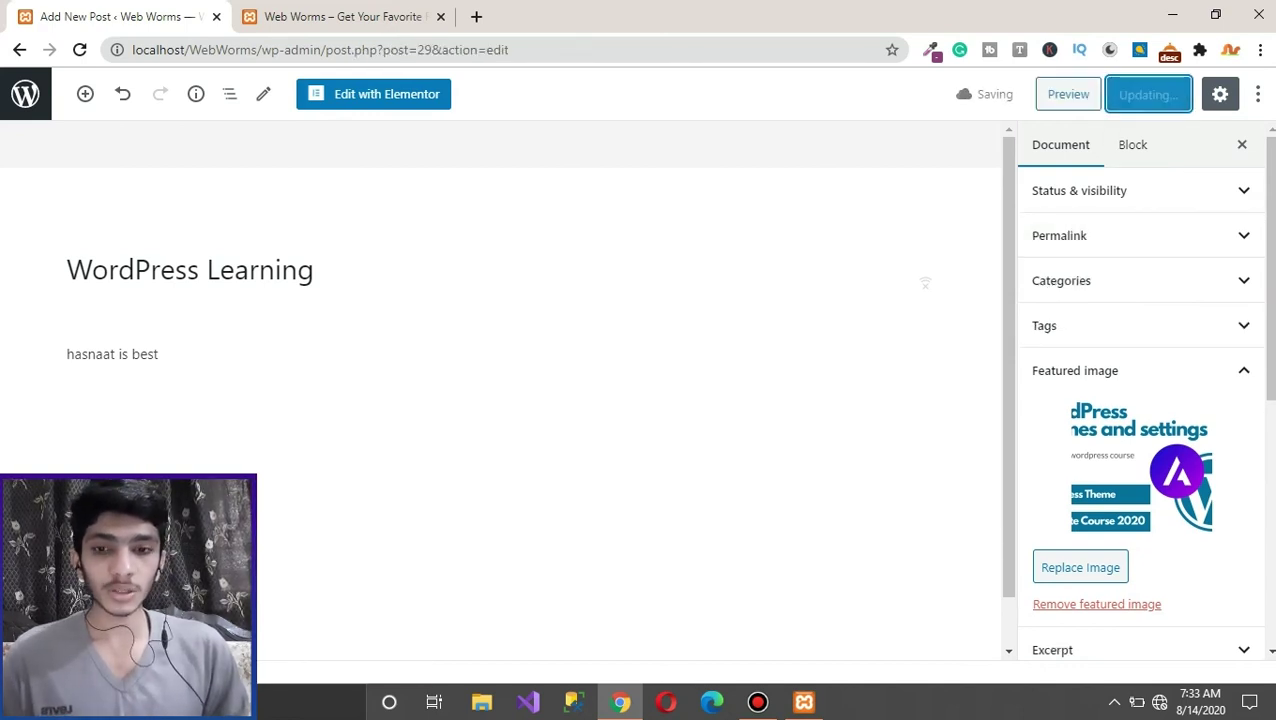
key("ctrl+Tab")
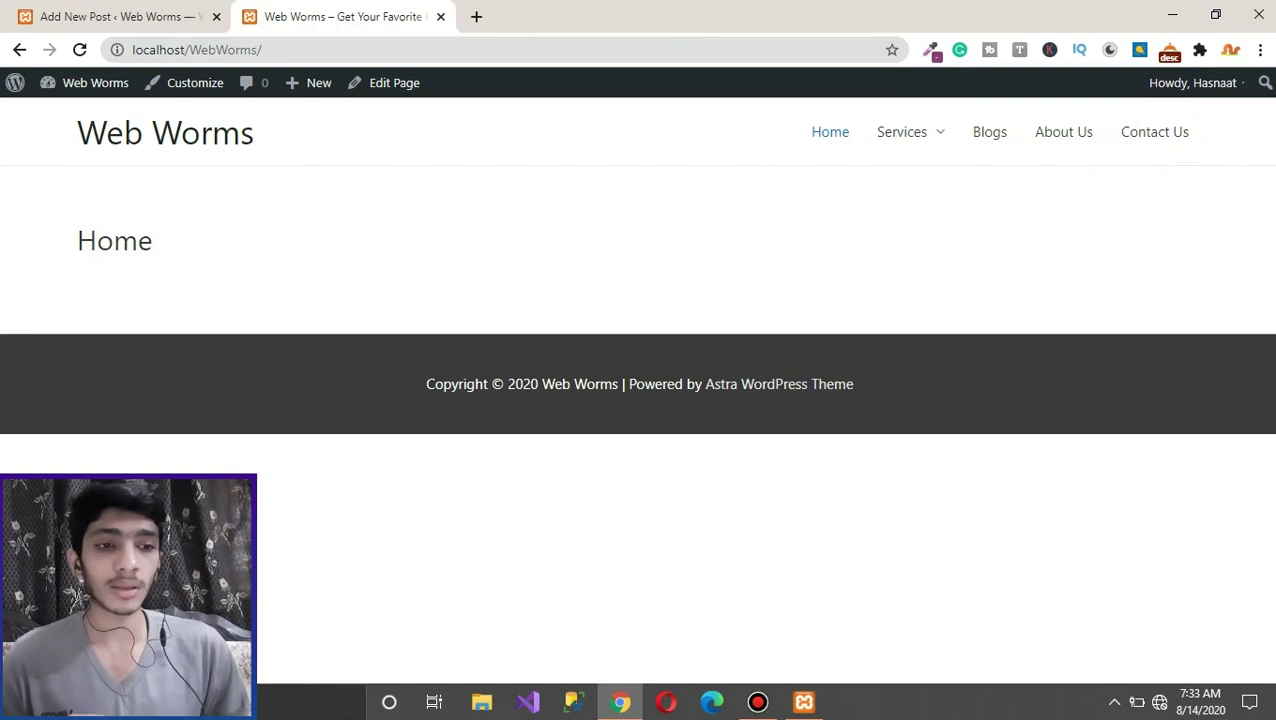
Step: Reload the site and scroll the Blogs page to find the WordPress Learning post and its featured image
key("F5")
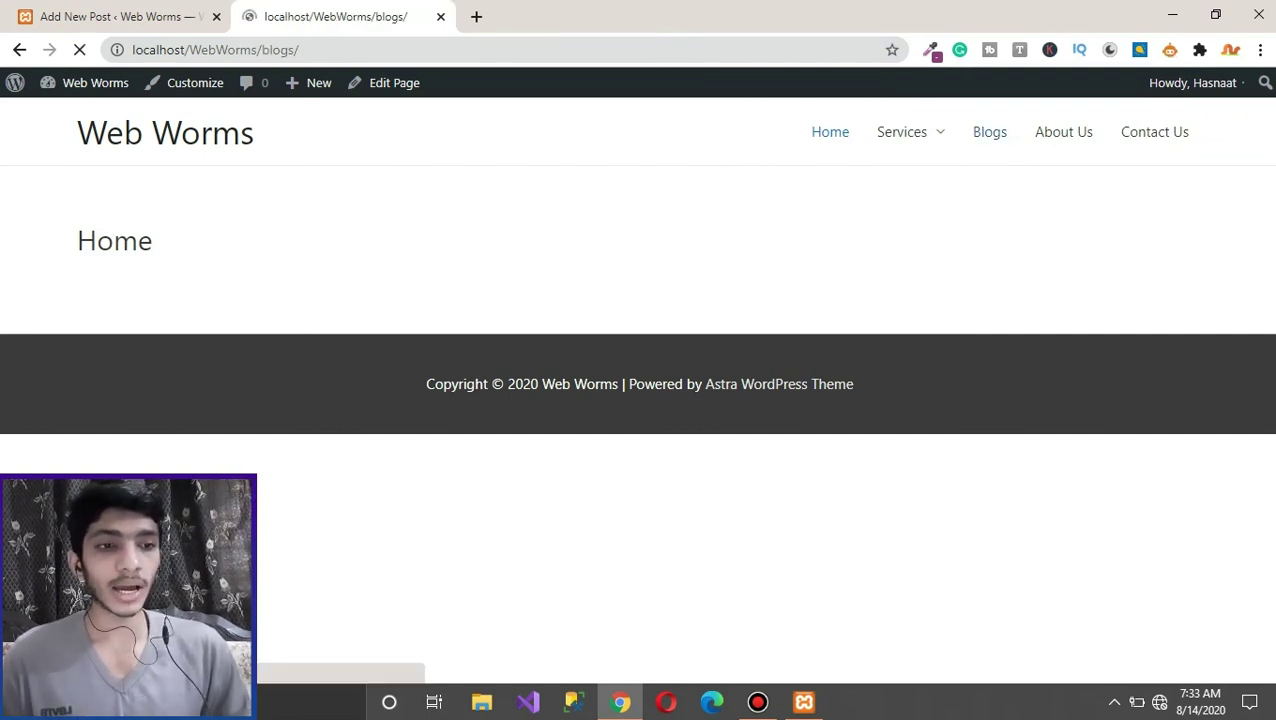
scroll(640, 400, "down", 3)
scroll(640, 400, "up", 3)
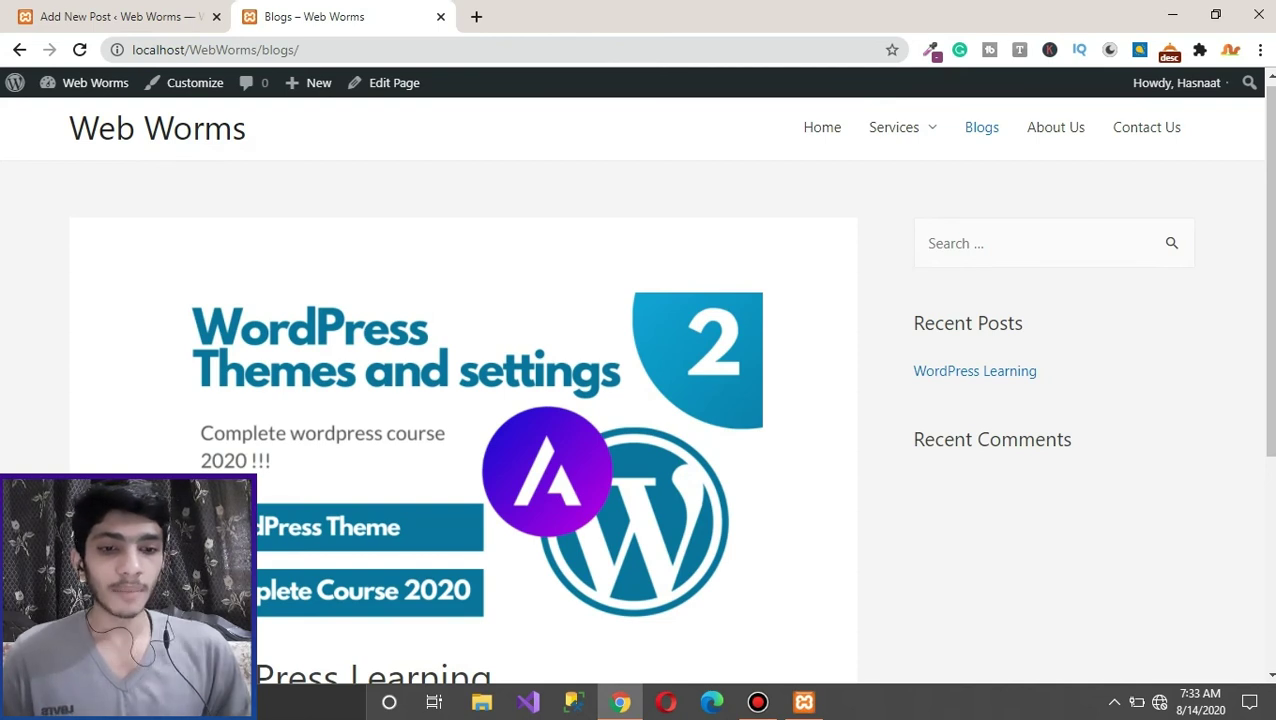
scroll(640, 400, "down", 4)
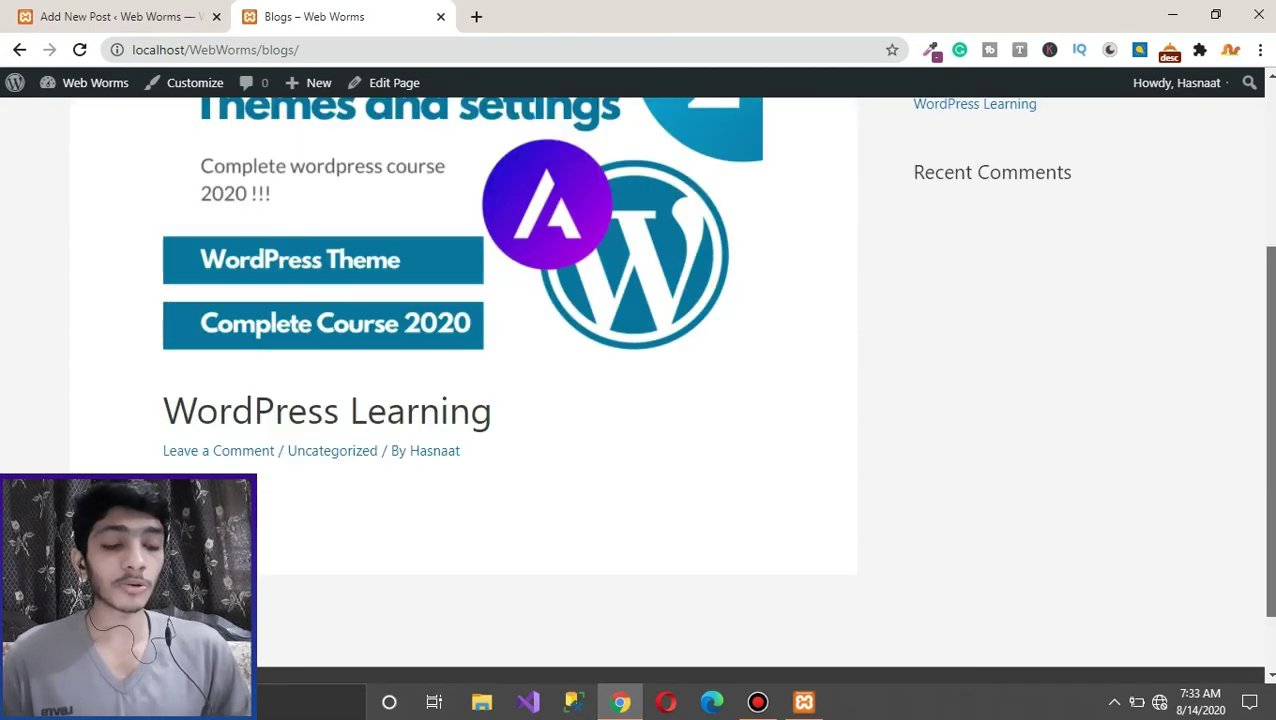
scroll(640, 400, "up", 3)
scroll(640, 400, "down", 2)
scroll(640, 400, "up", 3)
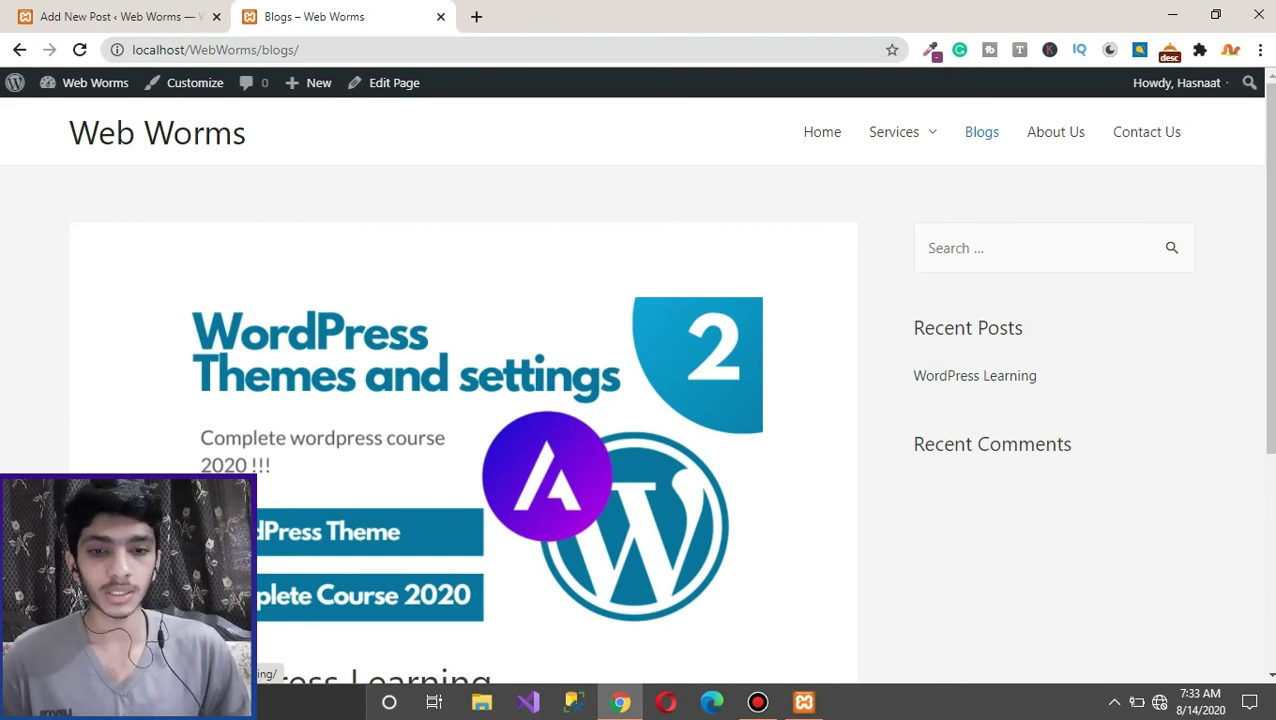
scroll(716, 390, "down", 3)
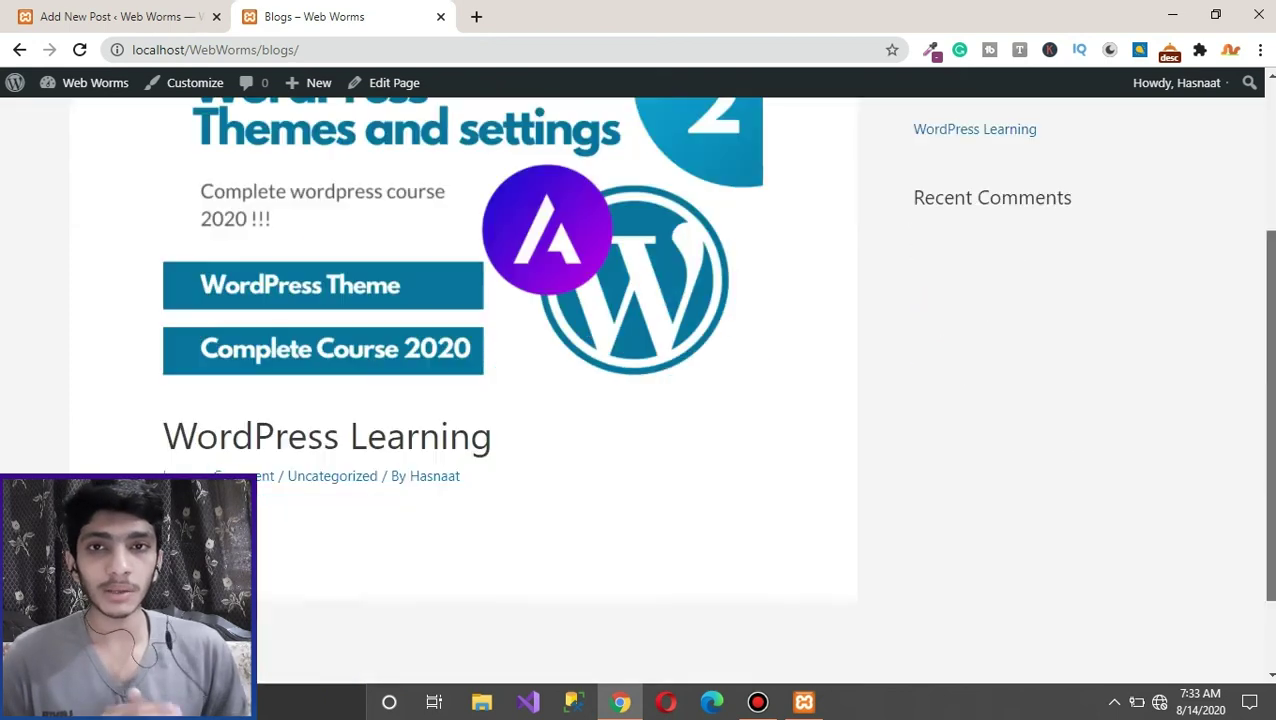
scroll(716, 390, "down", 1)
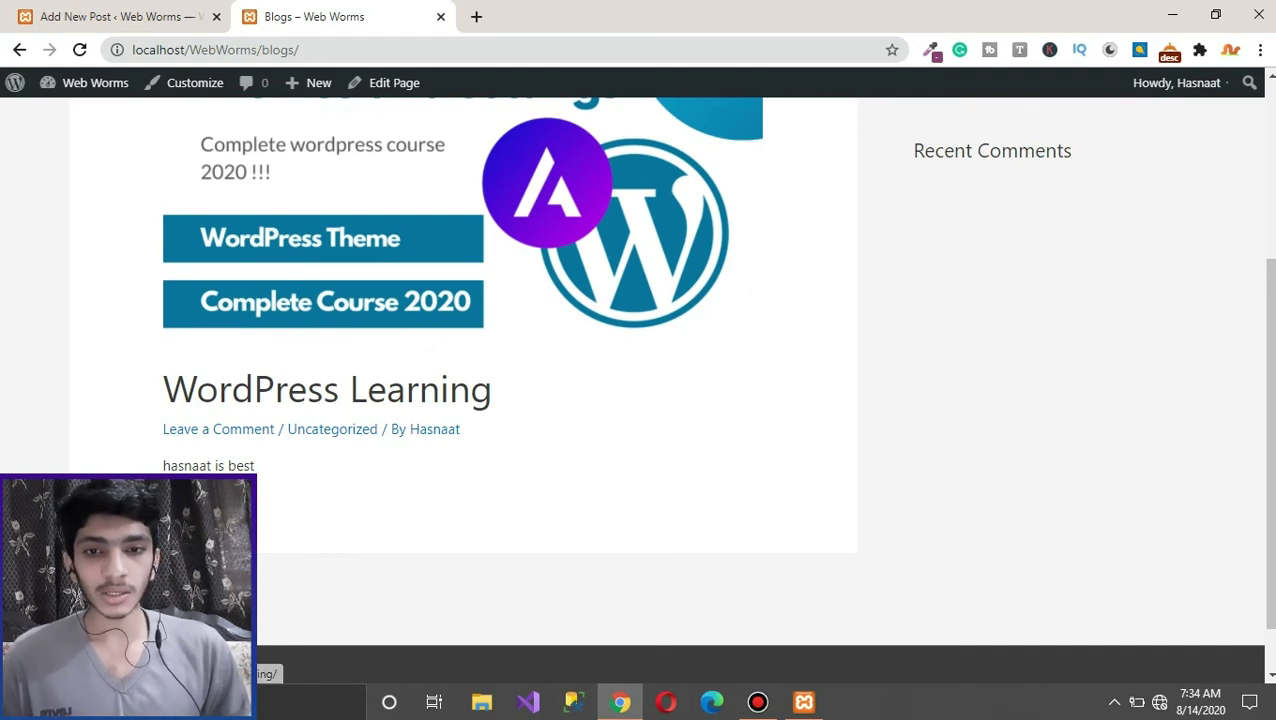
Step: Open the WordPress Learning post page and look over its one-line text
left_click(195, 502)
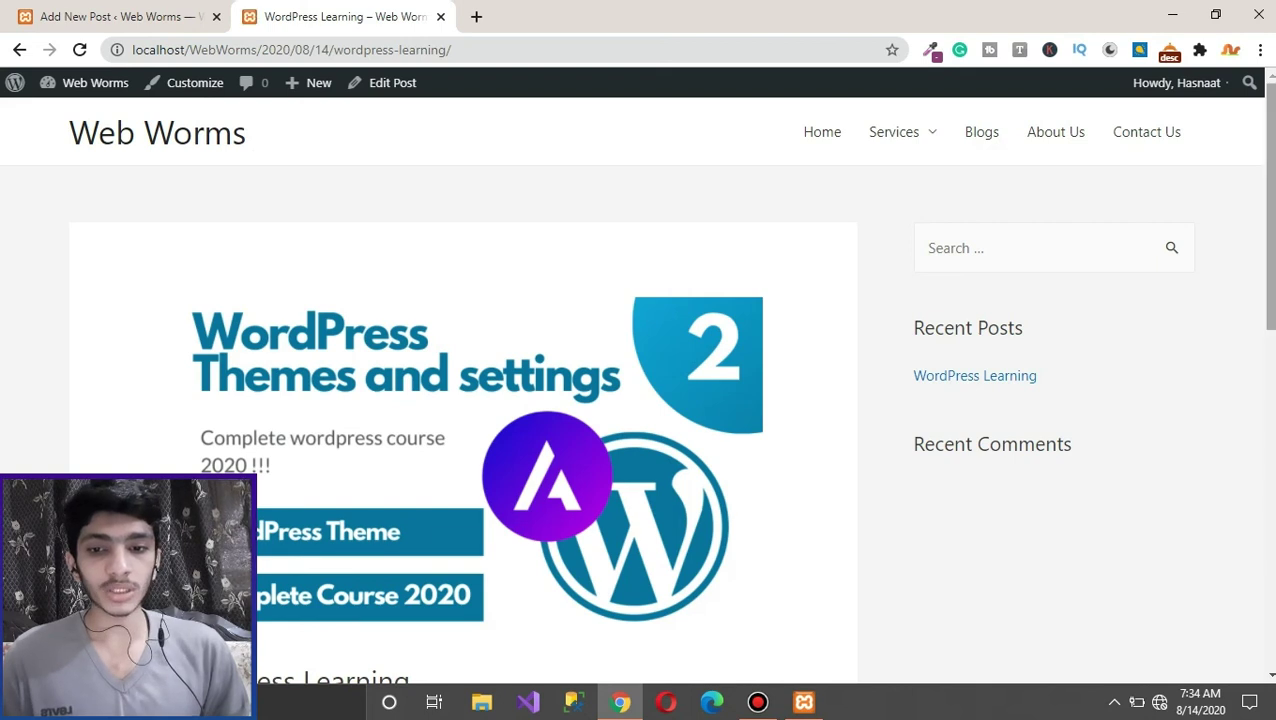
scroll(463, 390, "down", 5)
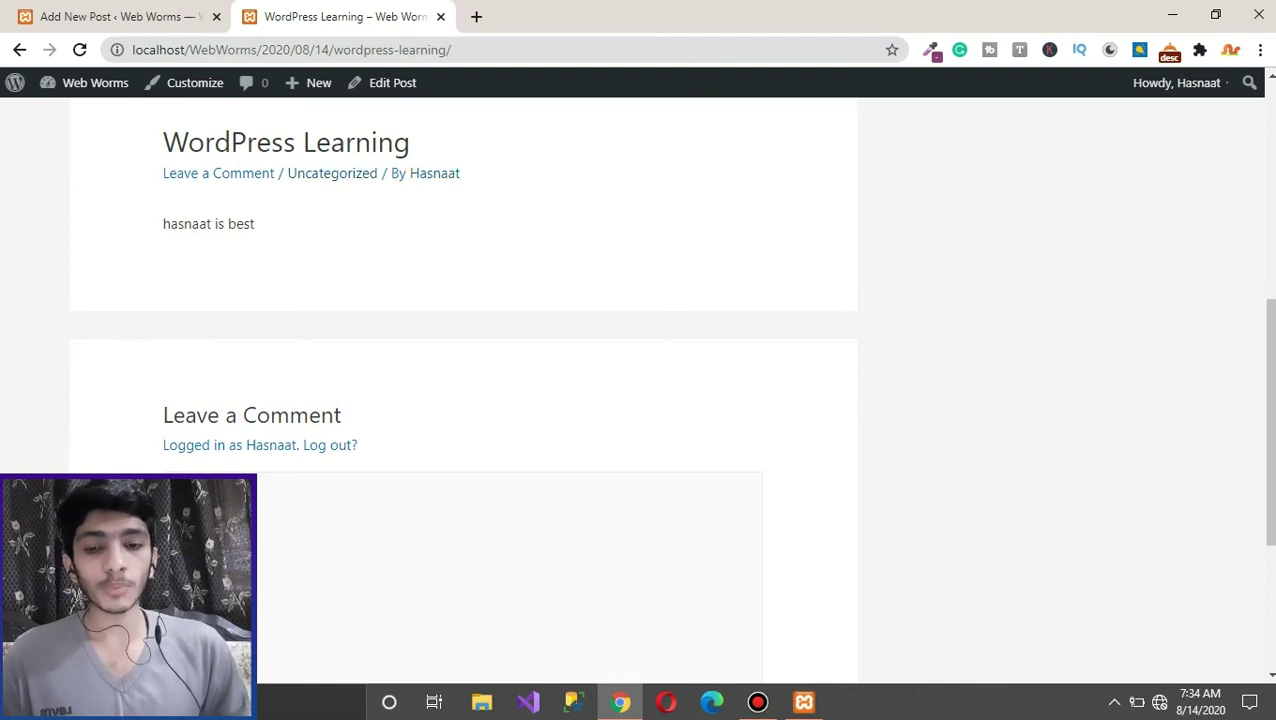
left_click_drag(254, 224, 163, 224)
left_click(250, 224)
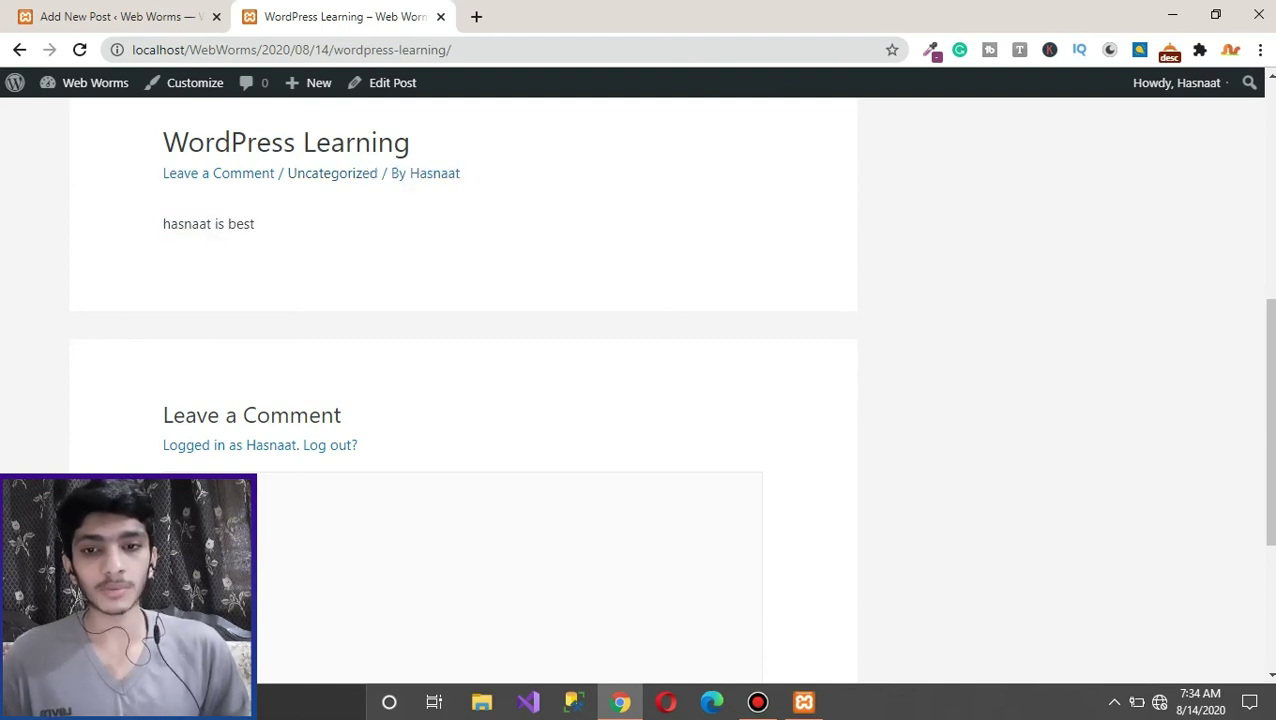
left_click_drag(251, 224, 163, 224)
left_click(163, 224)
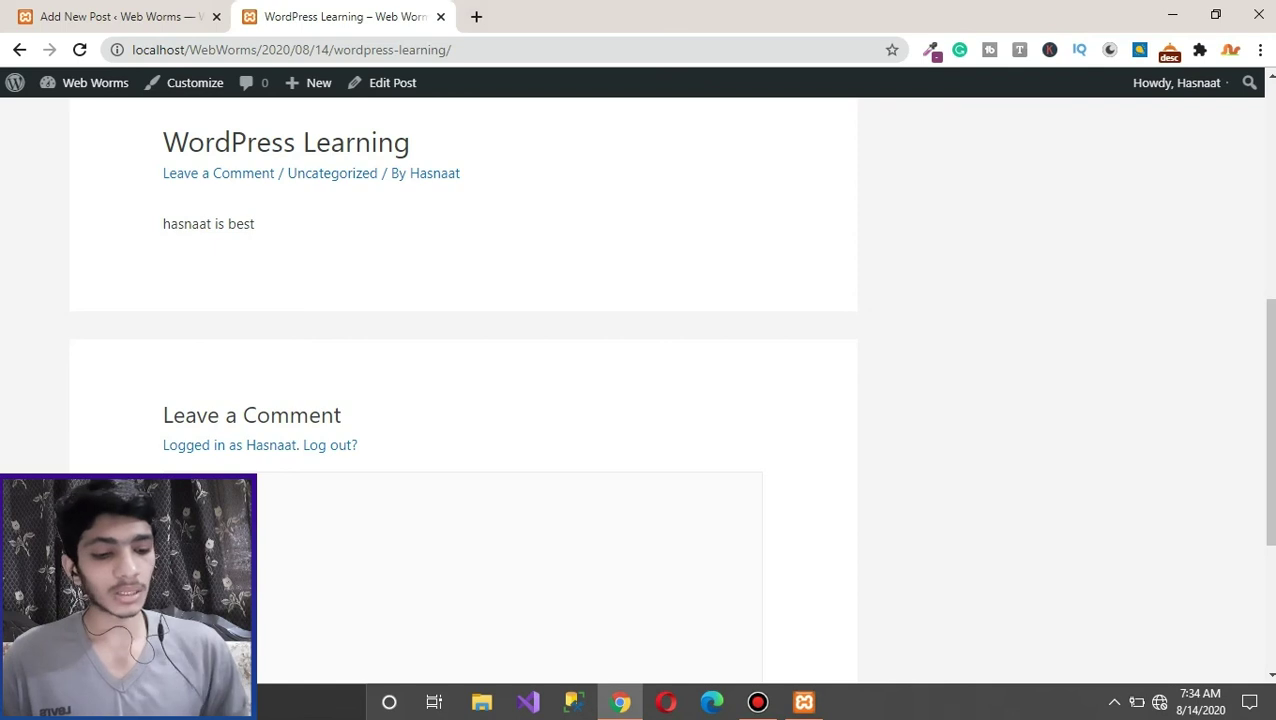
Step: Trim the address to localhost/WebWorms/ to load the Web Worms home page
left_click_drag(262, 49, 432, 49)
key("shift+End")
key("BackSpace")
key("Return")
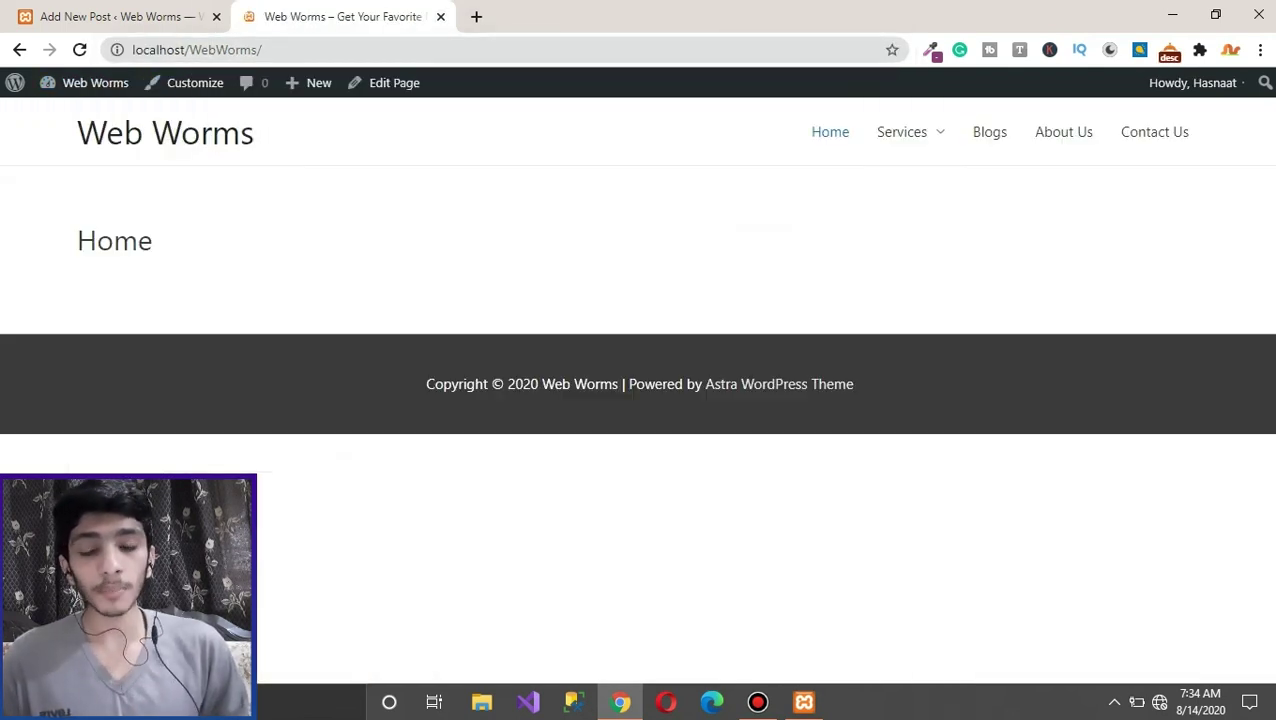
Step: Highlight the Home heading on the site, then return to the admin tab
double_click(114, 240)
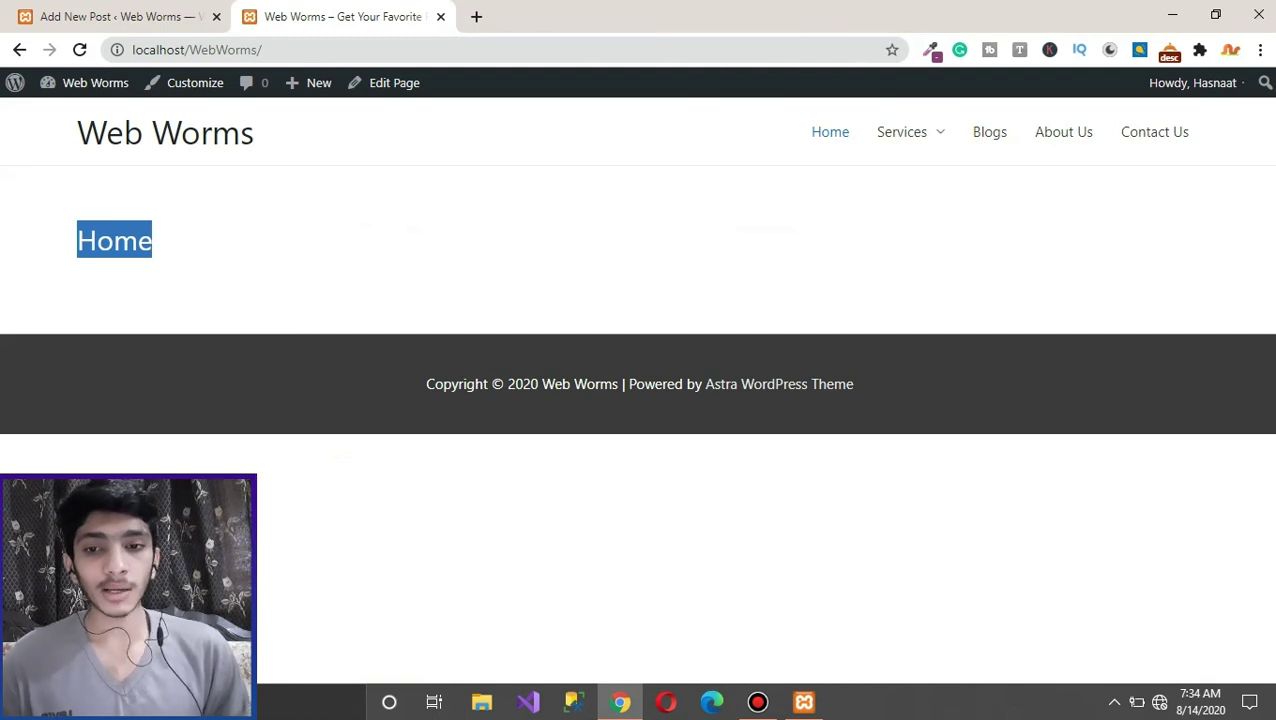
left_click(120, 16)
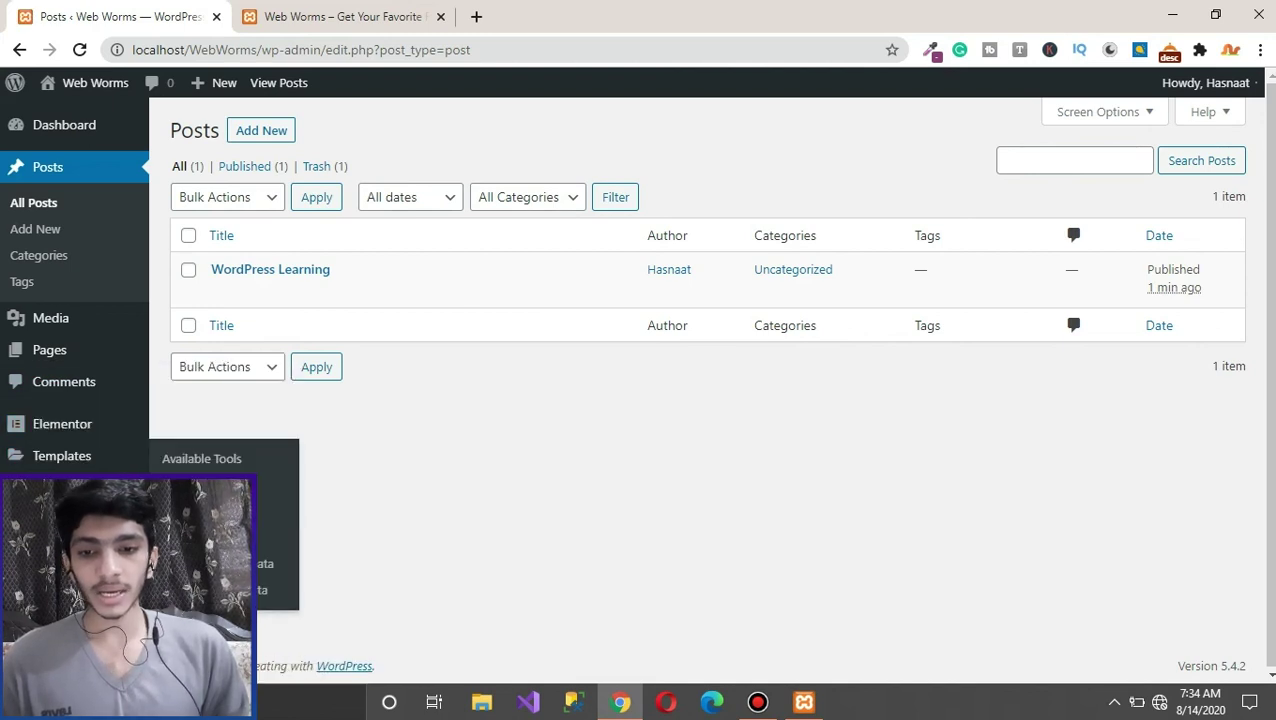
Step: Go to Pages > All Pages and edit the Home front page
mouse_move(49, 349)
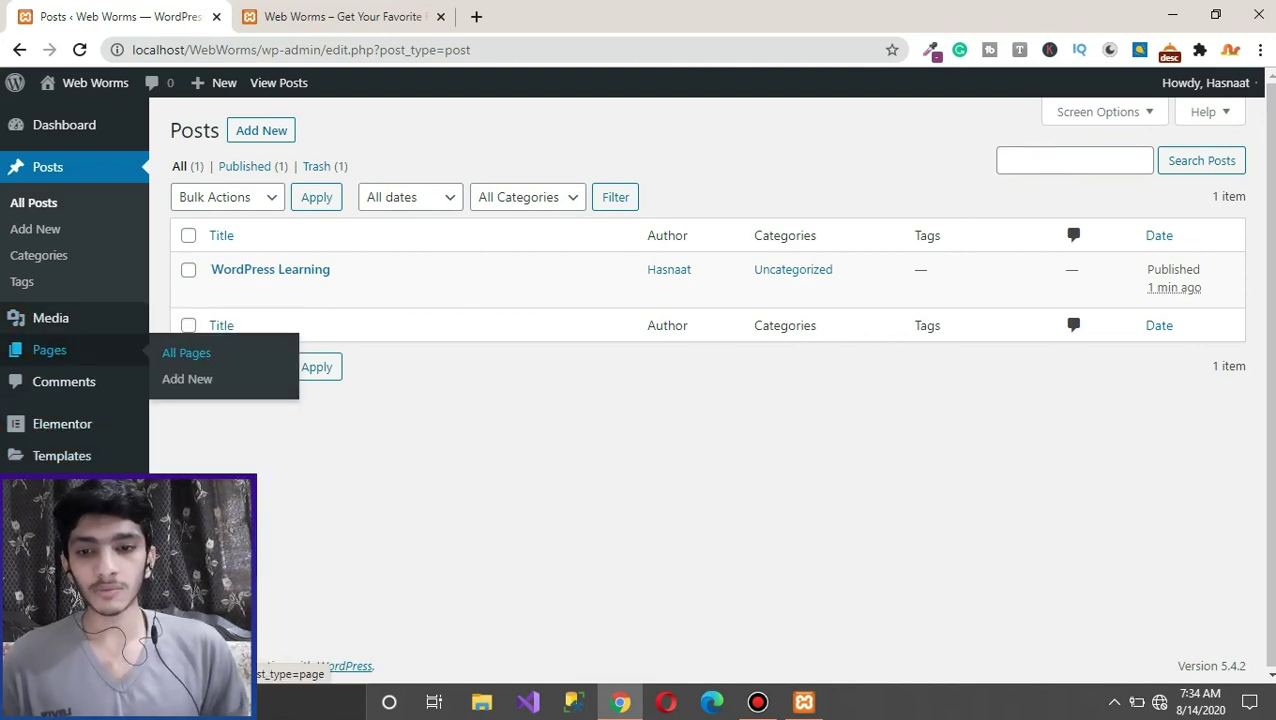
left_click(186, 352)
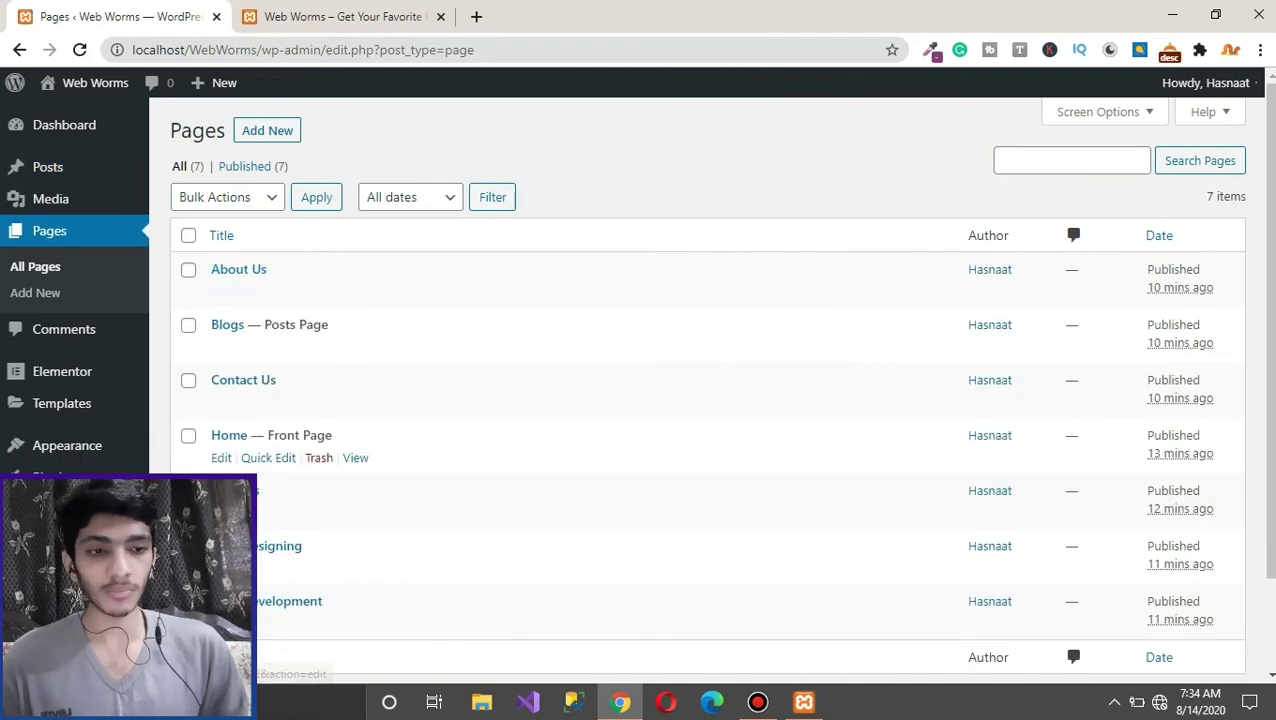
left_click(221, 457)
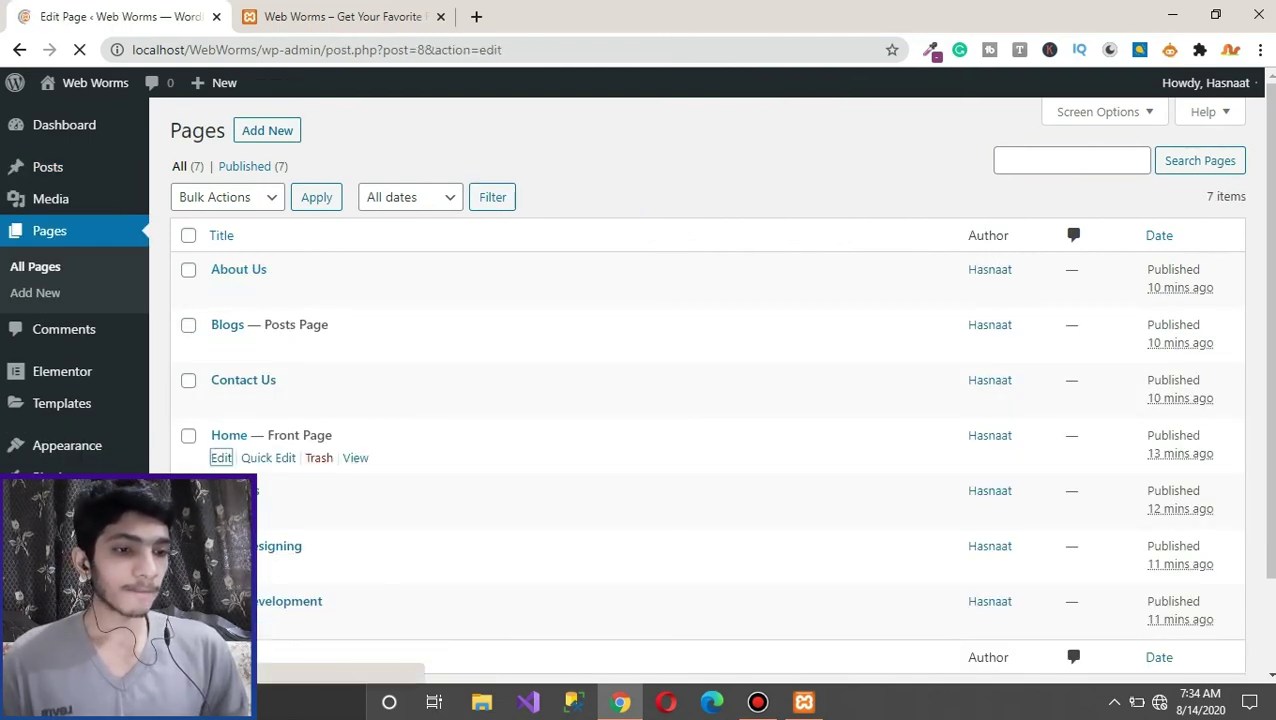